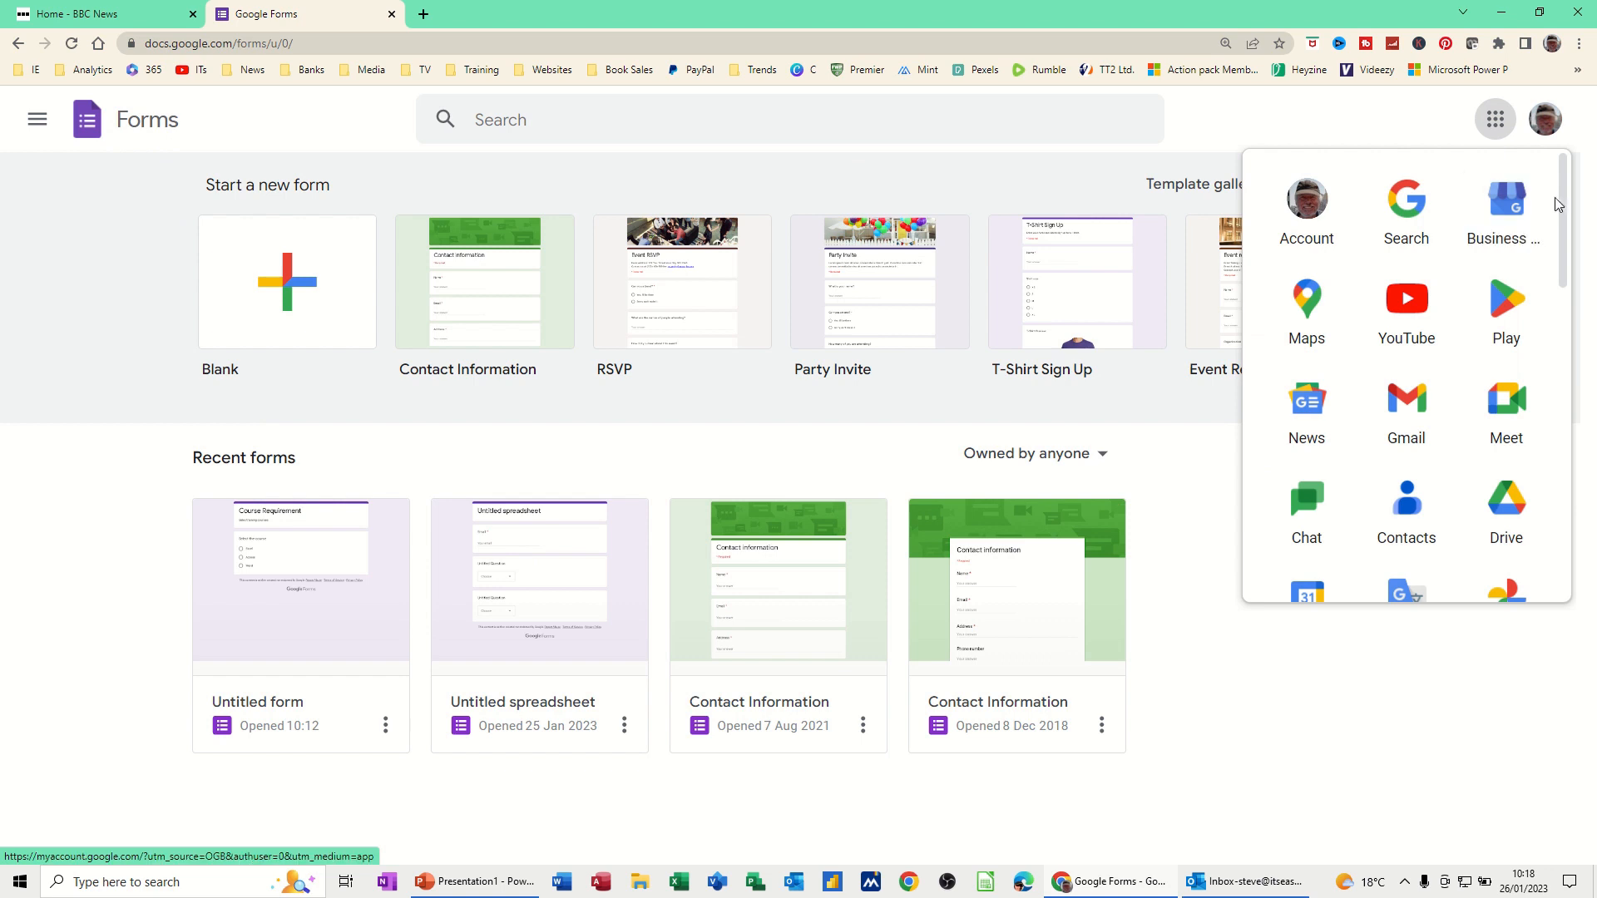
Dismiss the Google apps launcher to reveal the Forms home page templates
drag(1562, 211, 1519, 497)
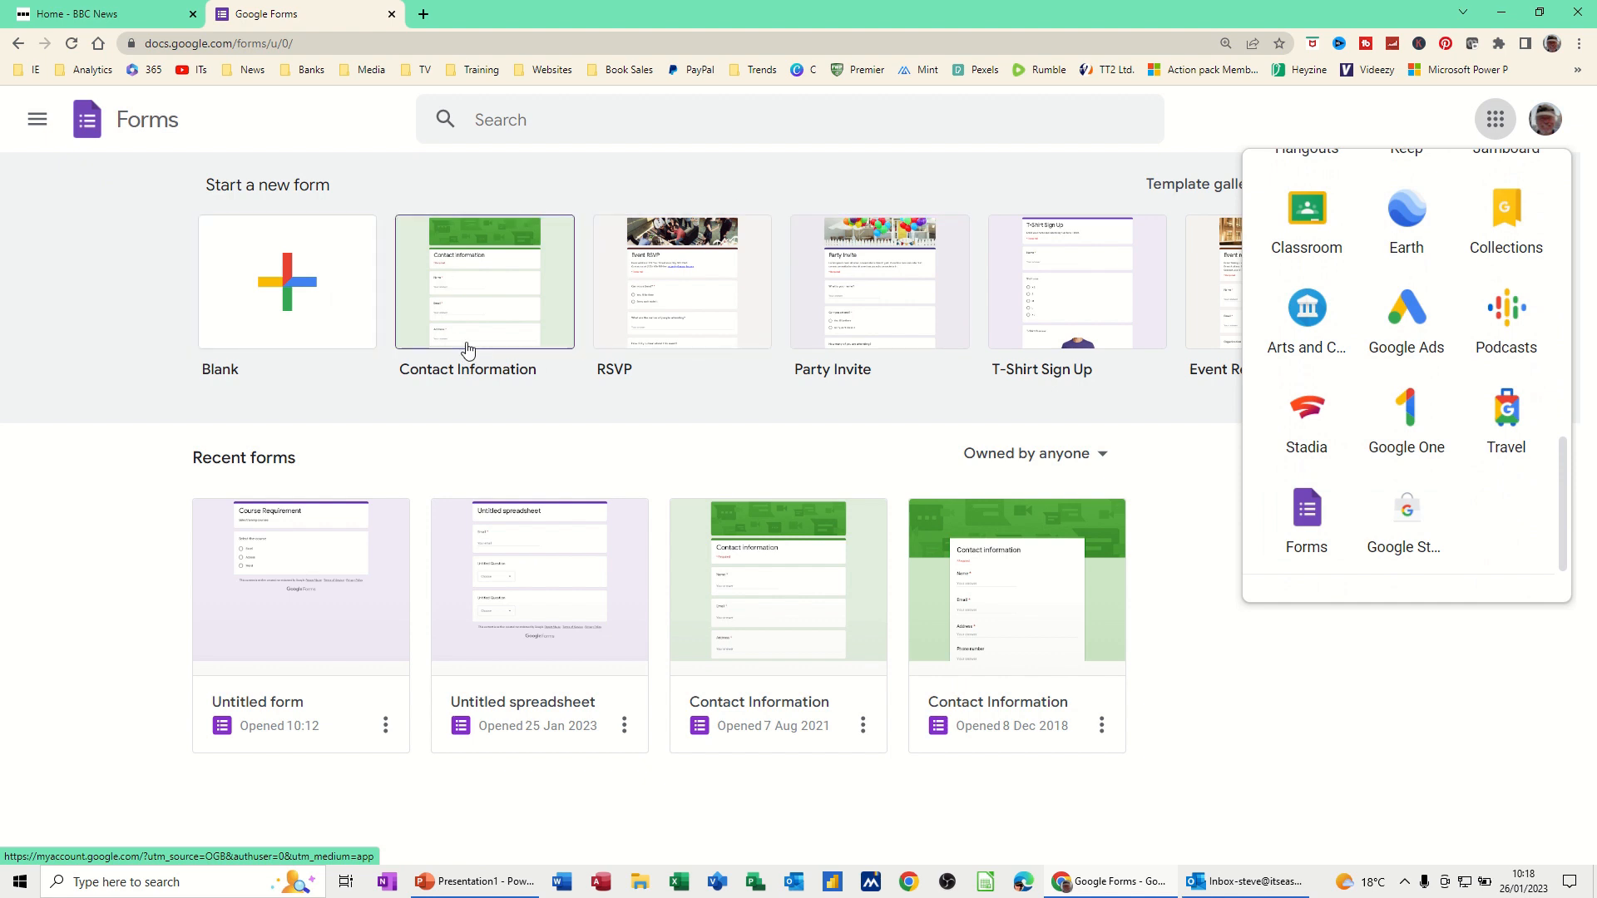
click(44, 272)
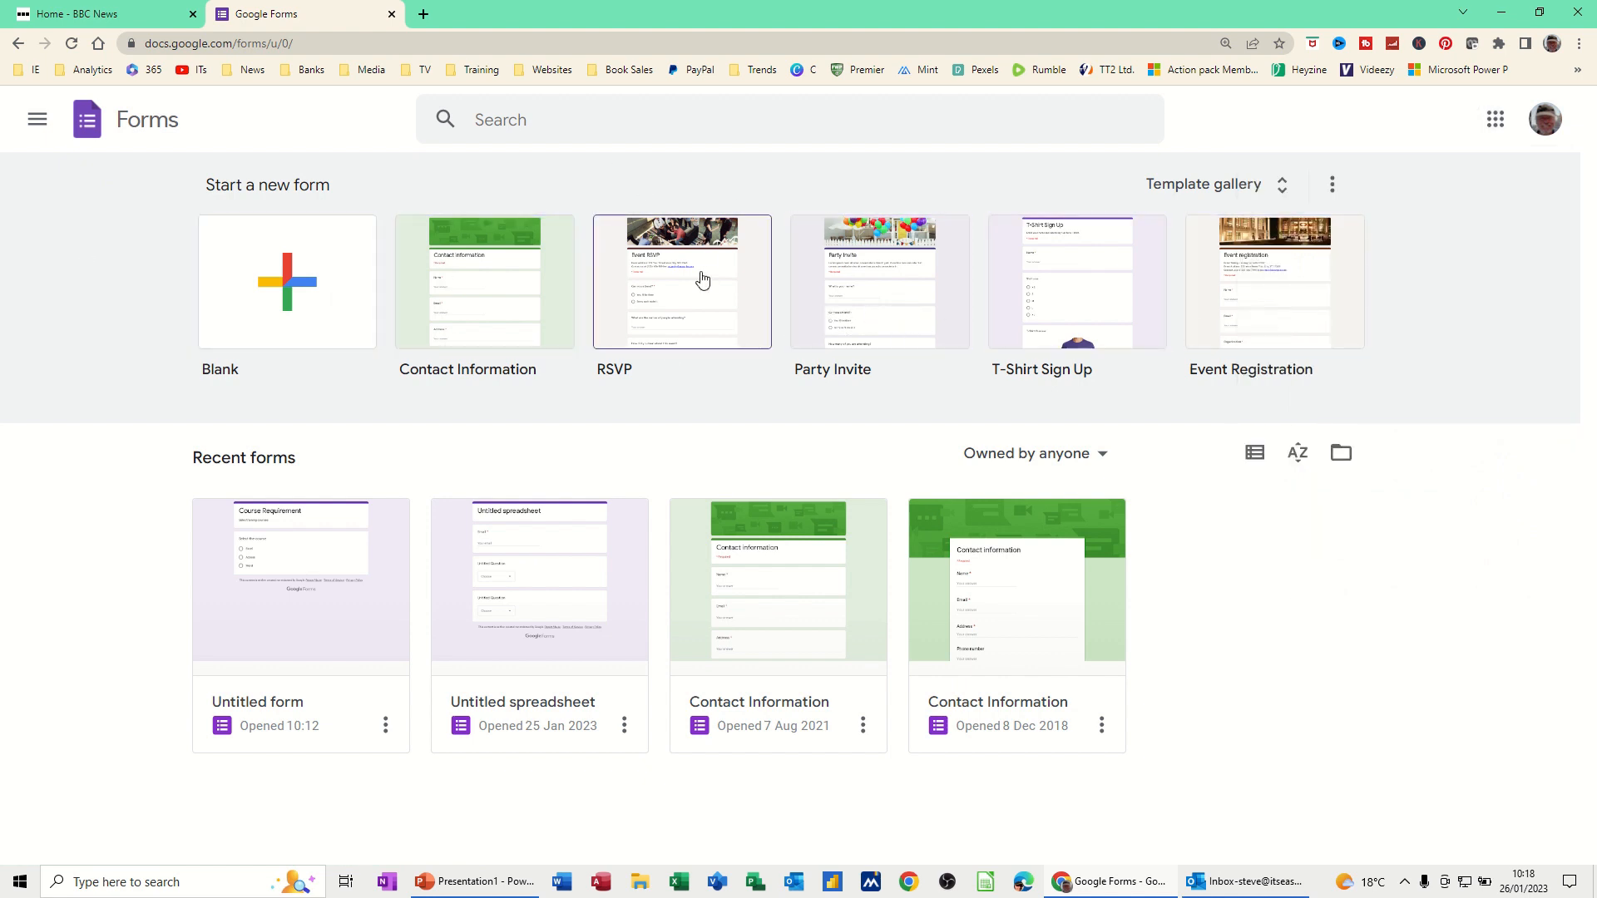
Create a blank form titled 'Course Requirements' with the description 'Select Course type'
click(293, 288)
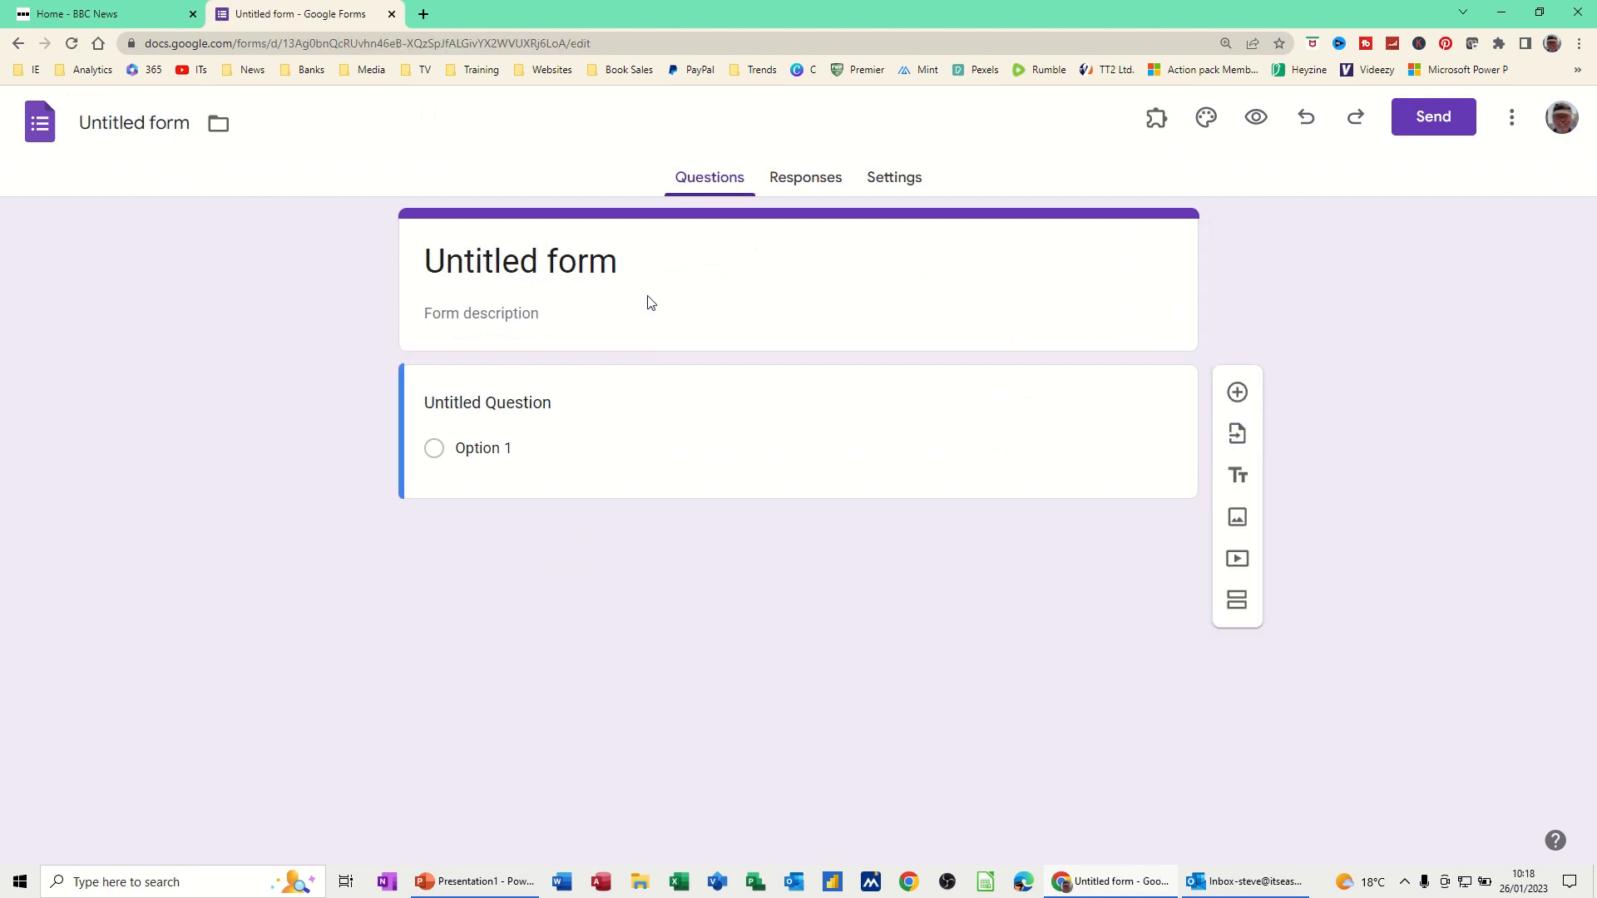
click(623, 267)
drag(623, 267, 425, 267)
text(Co)
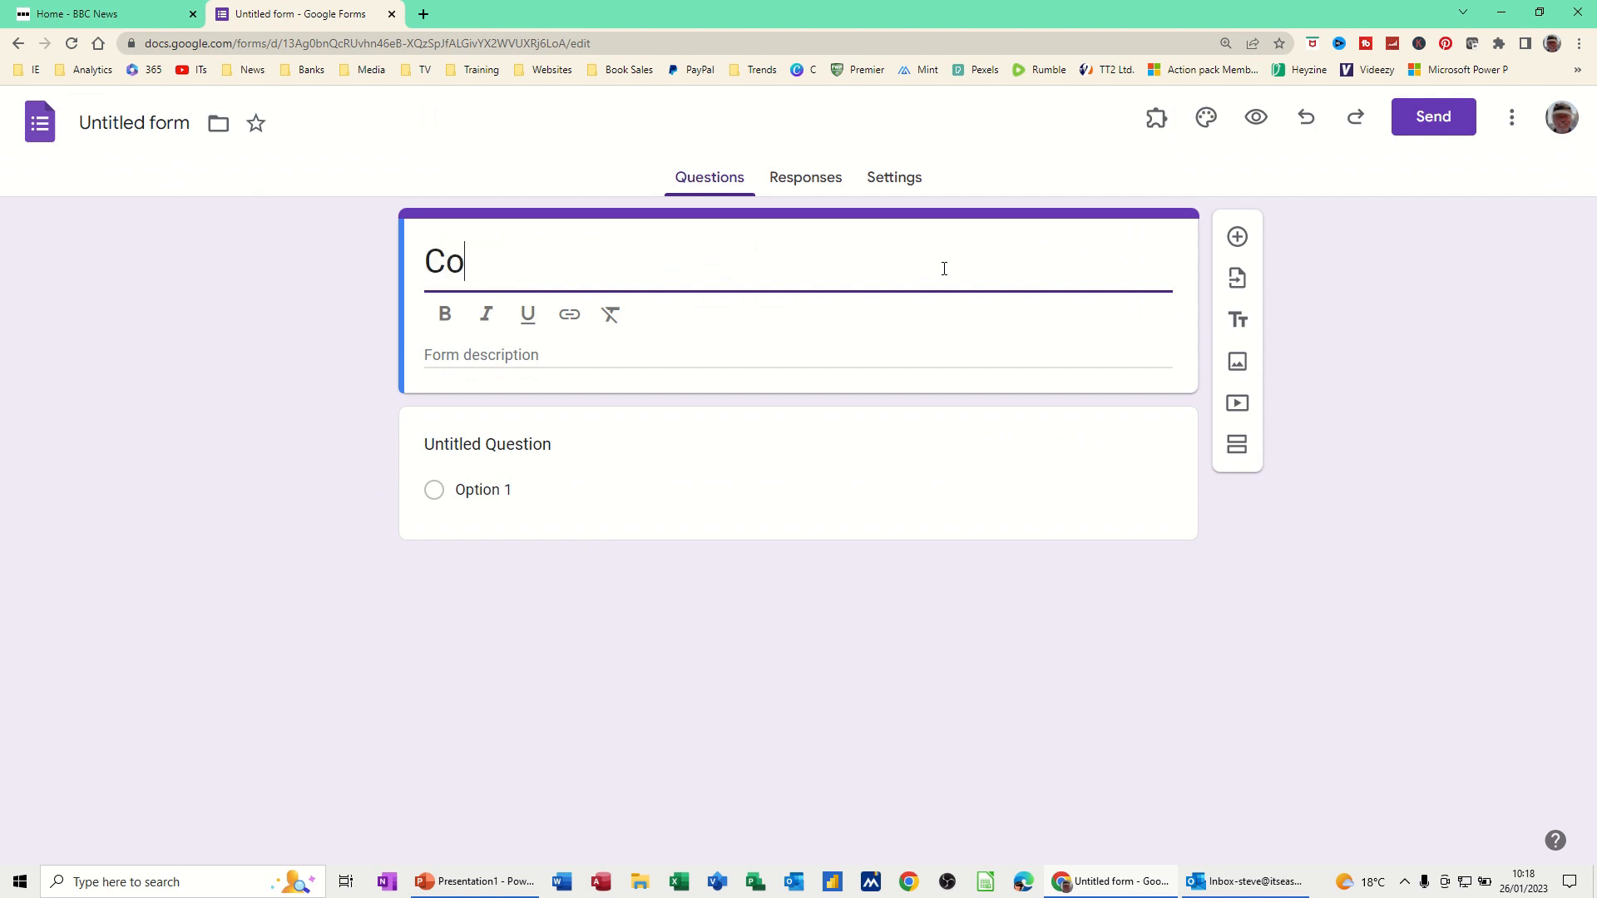
text(urse Requiremn)
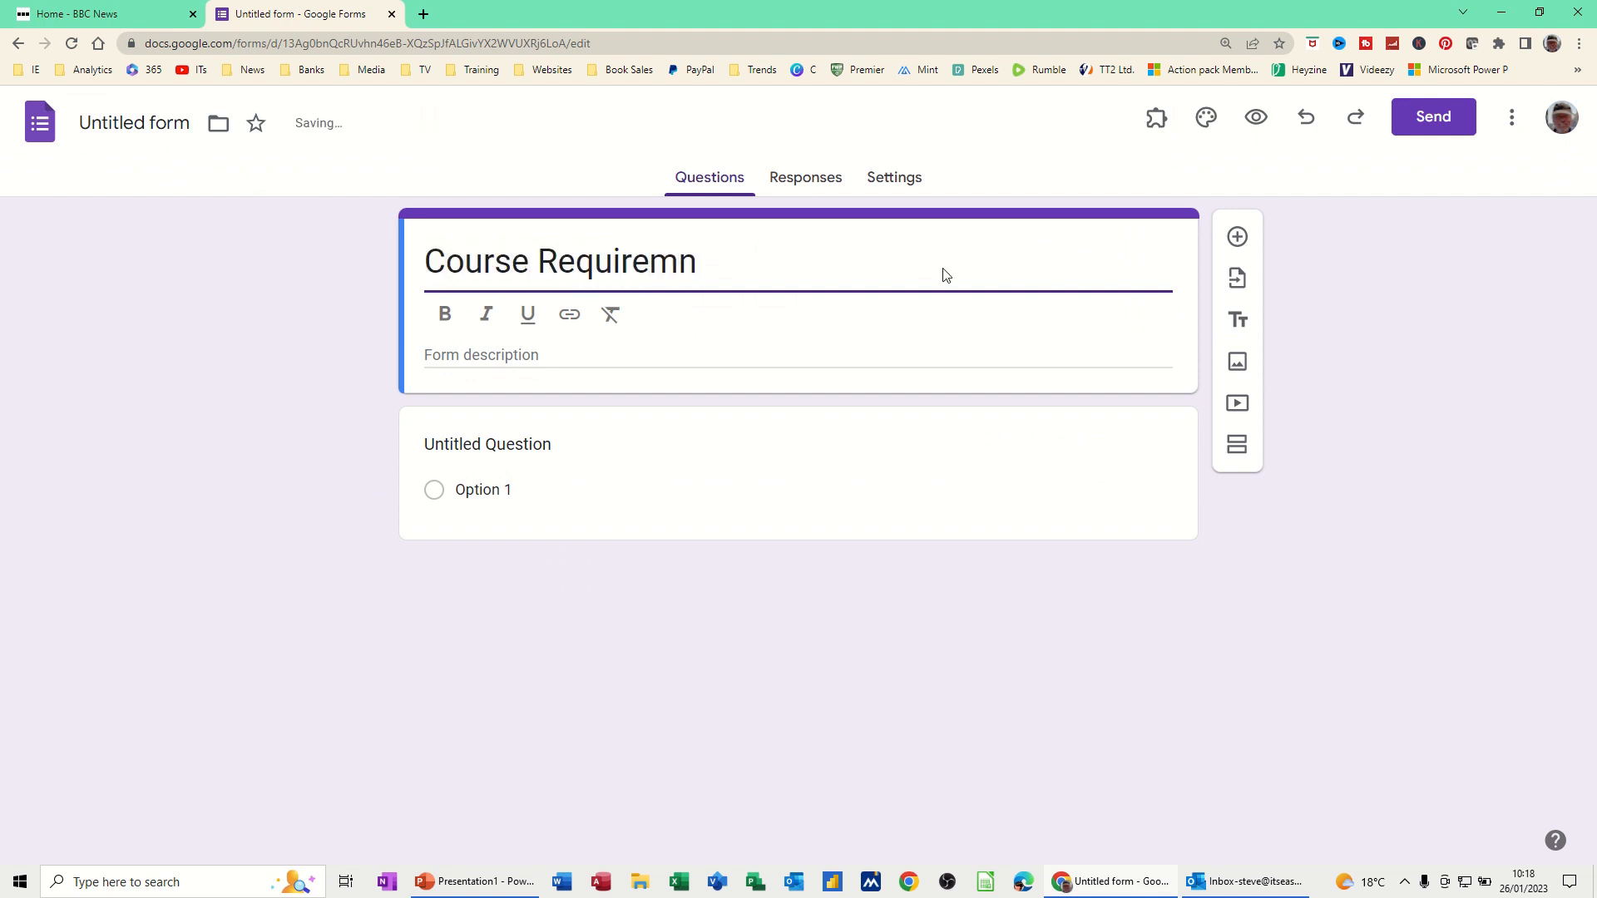
key(BackSpace)
text(ents)
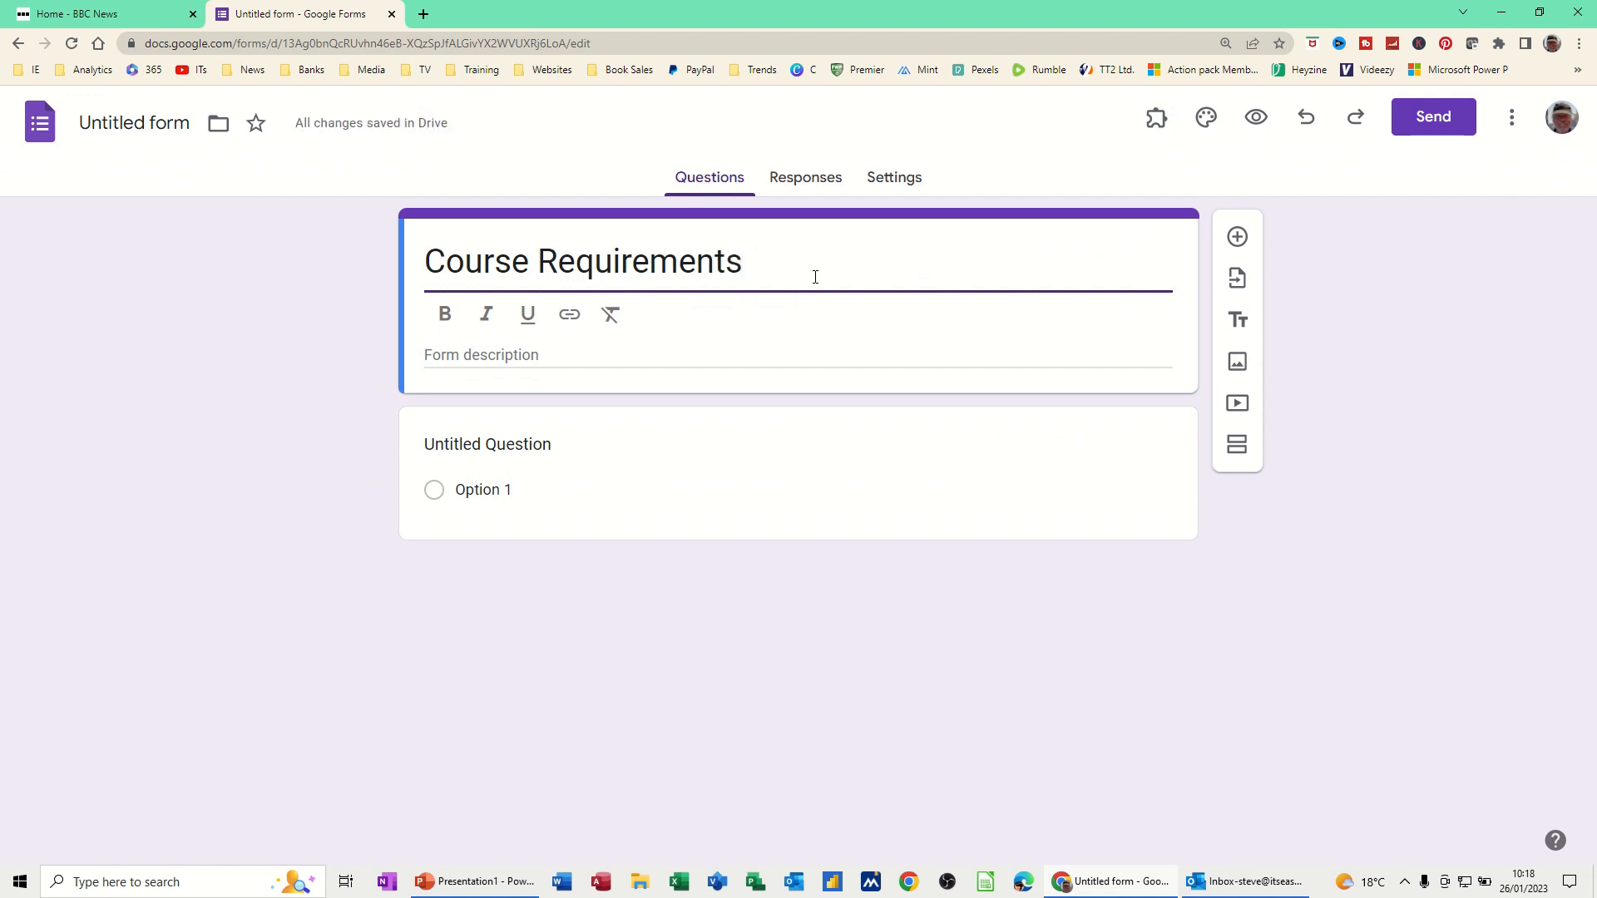
click(481, 355)
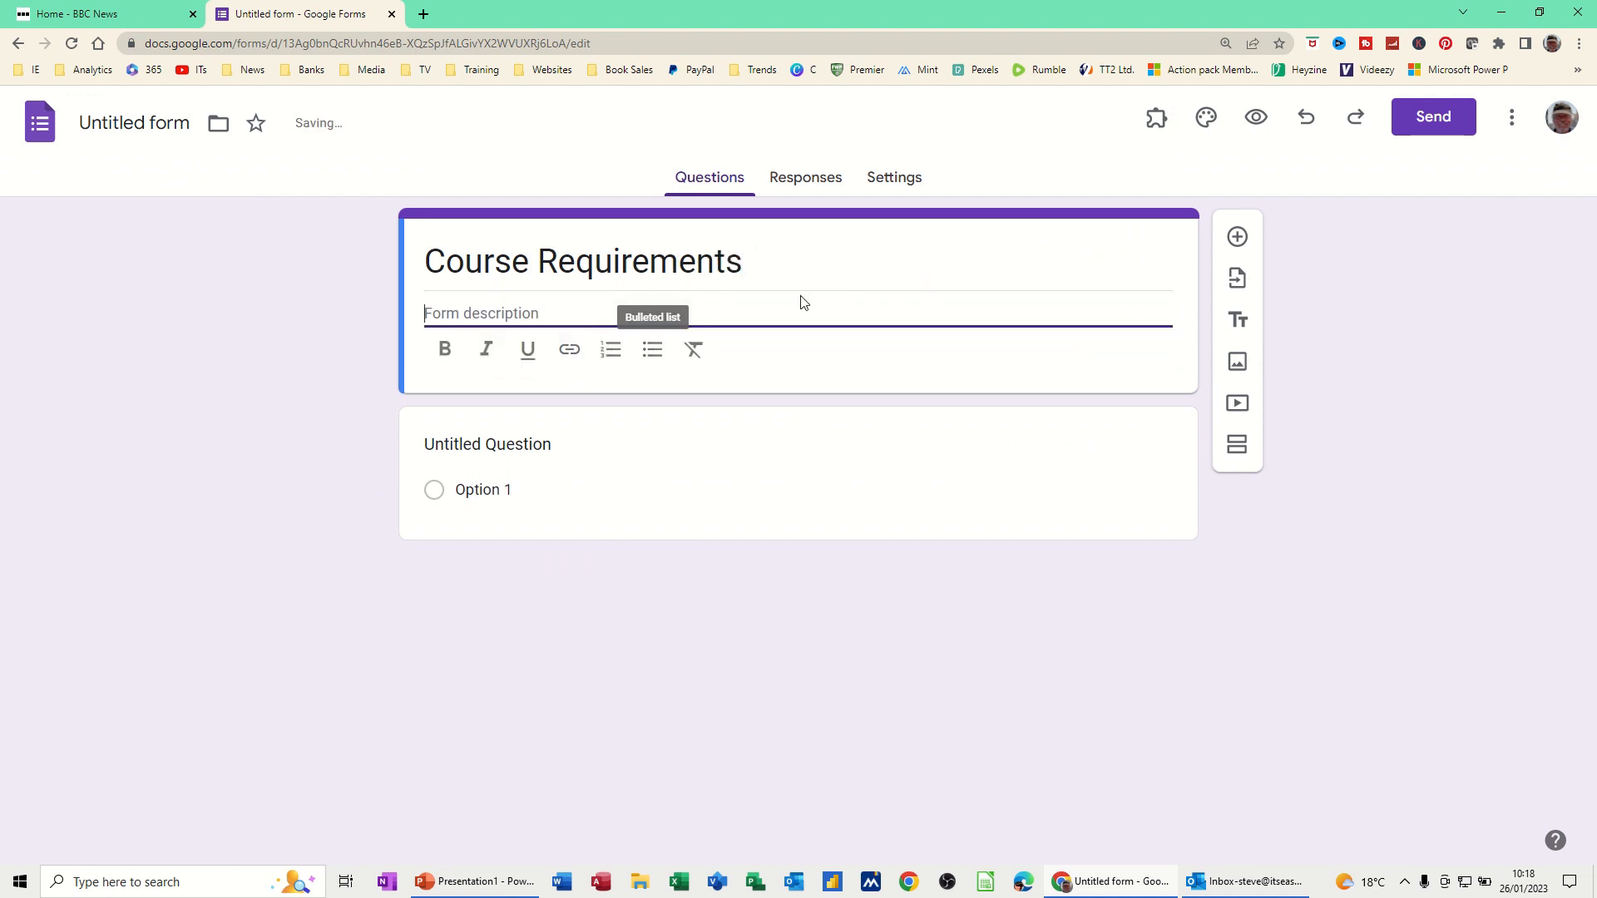
text(Select Course)
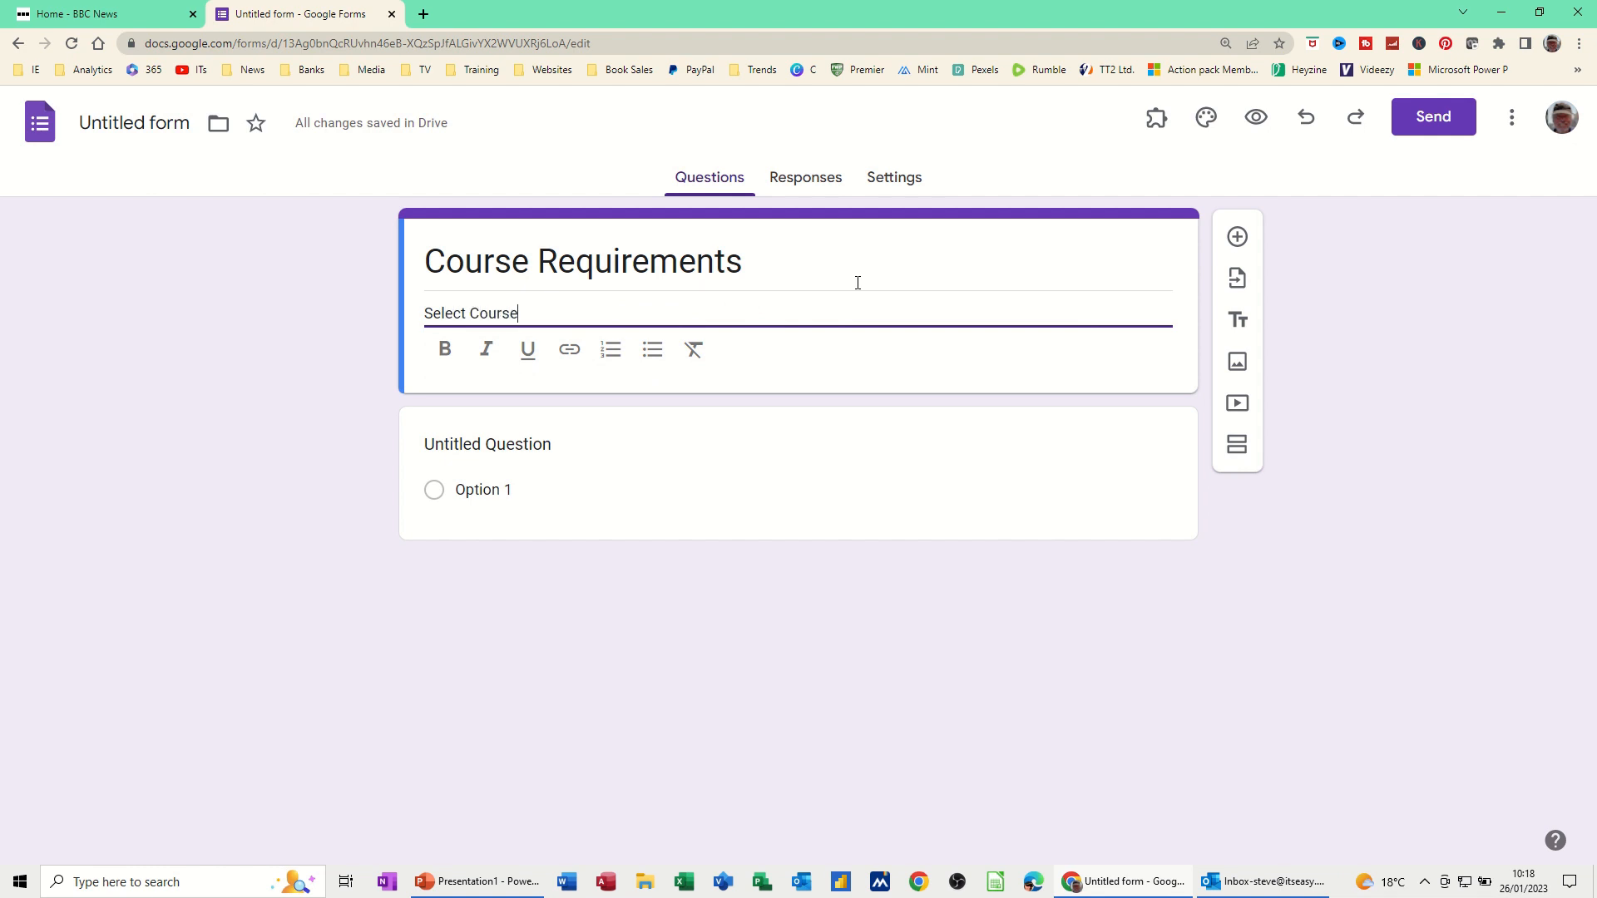
text( type)
Write the first question 'Select Course' with choices Excel, Word, Access and PowerPoint
click(559, 448)
text(Select Course)
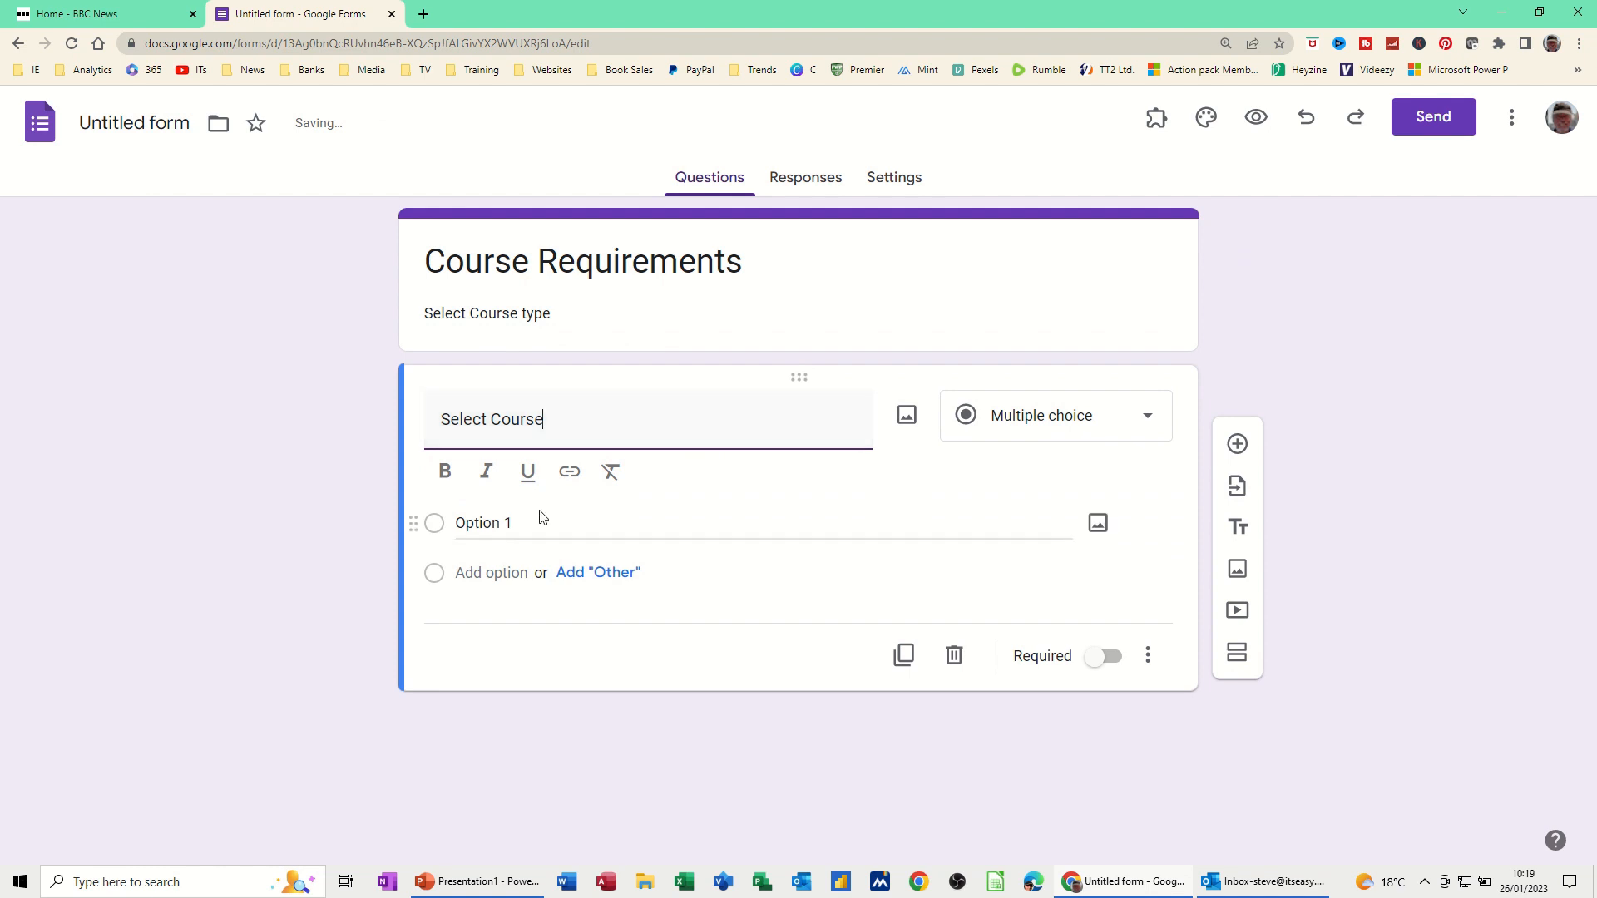
click(480, 523)
text(Excel)
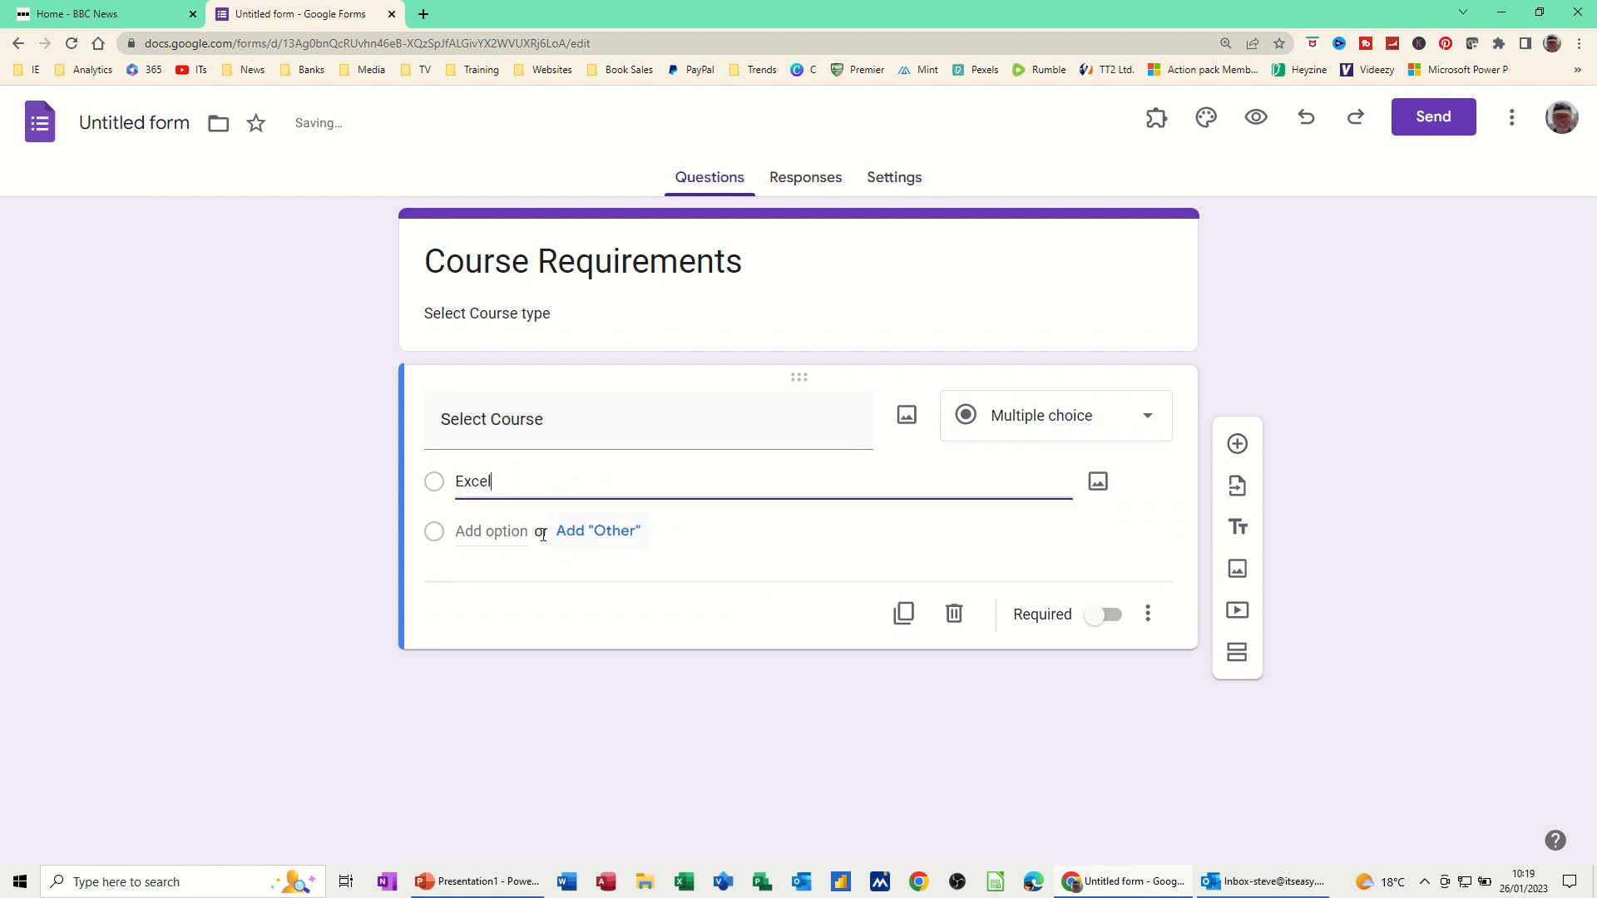
click(503, 530)
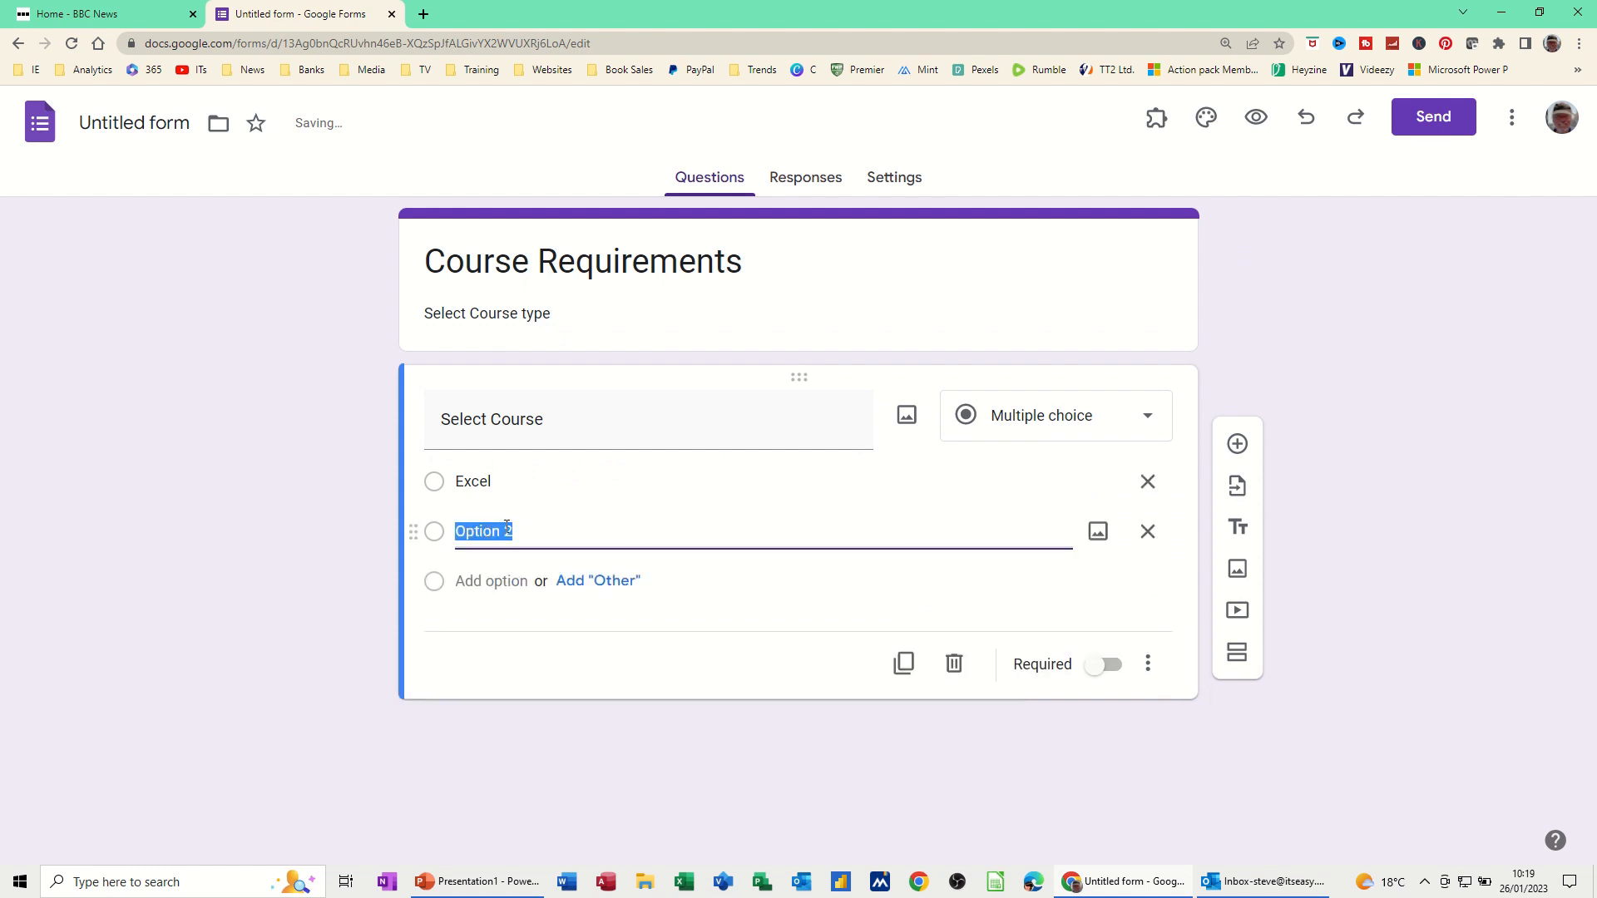
text(Word)
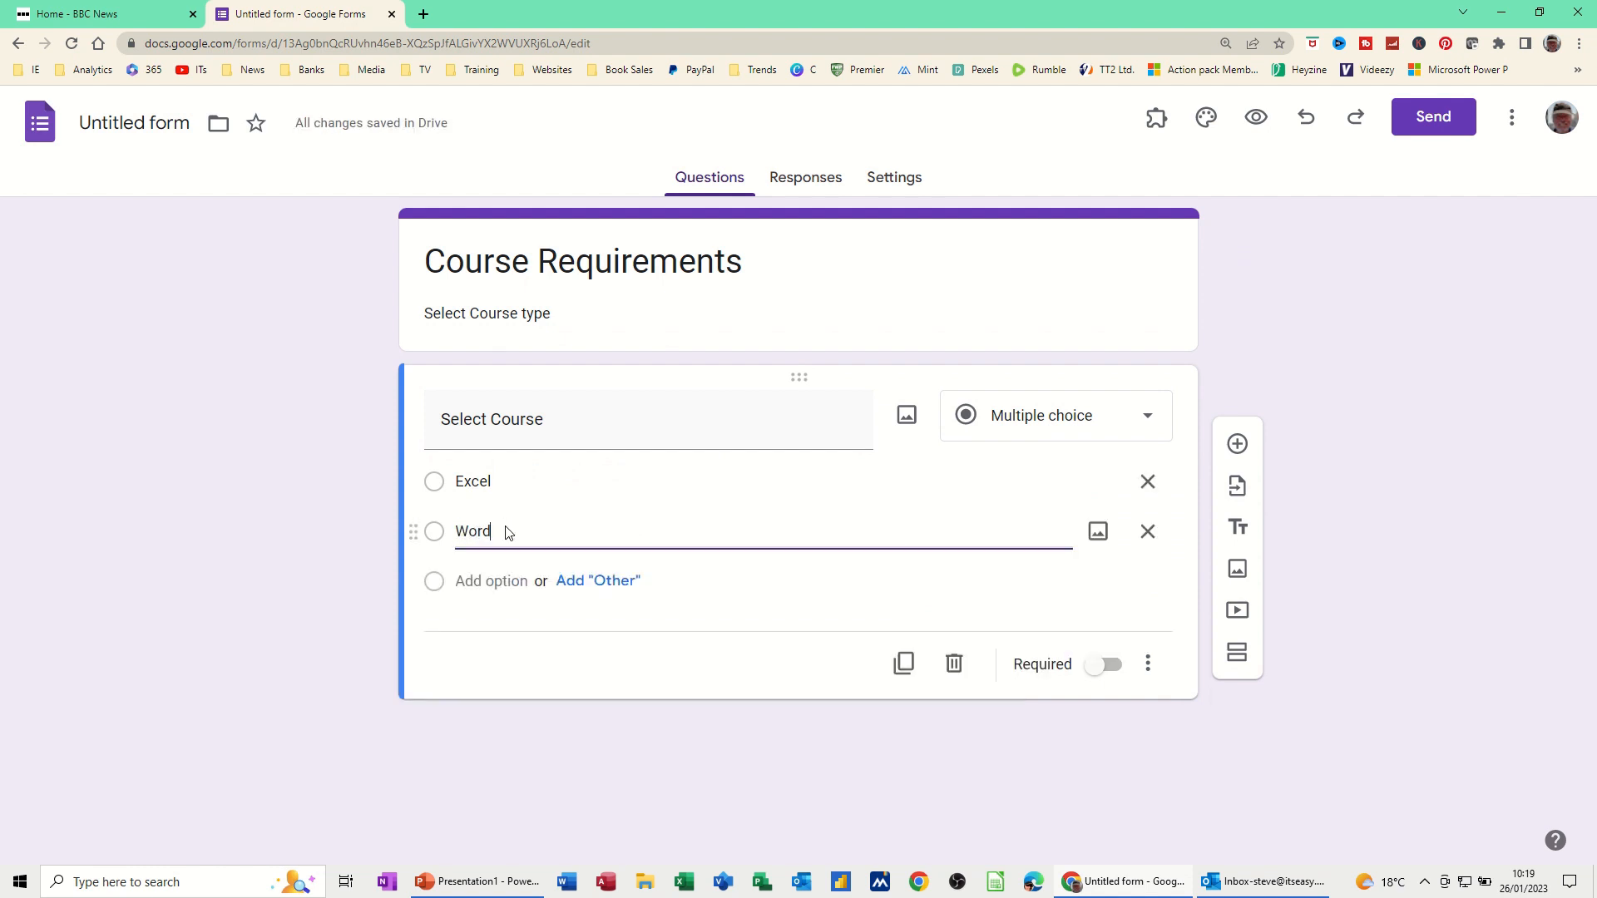
click(477, 586)
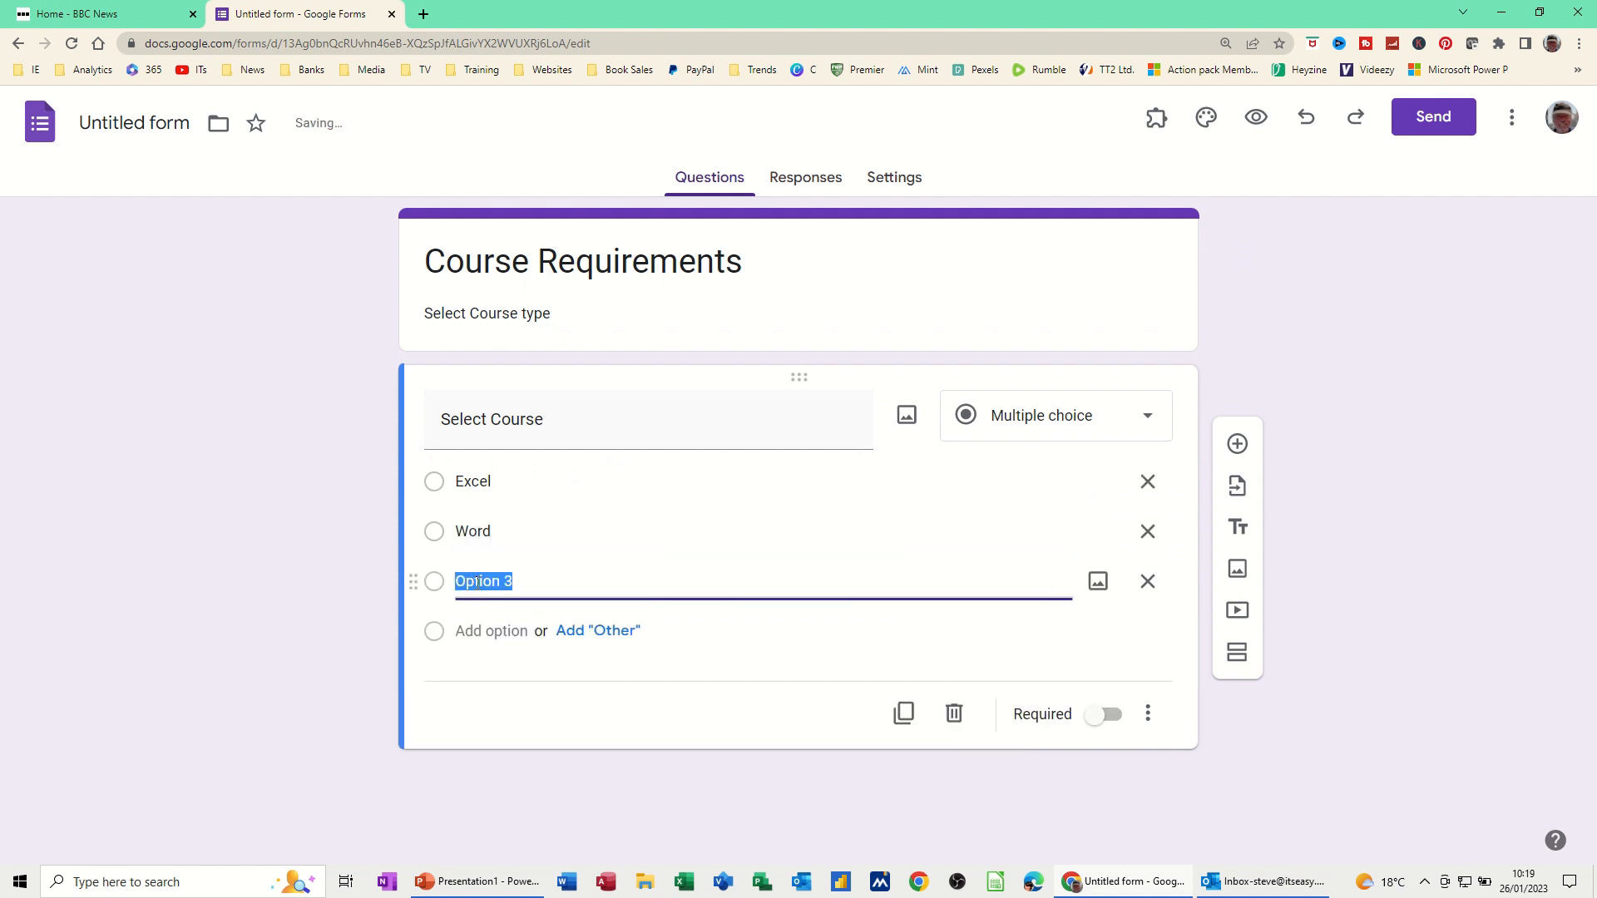
text(Access)
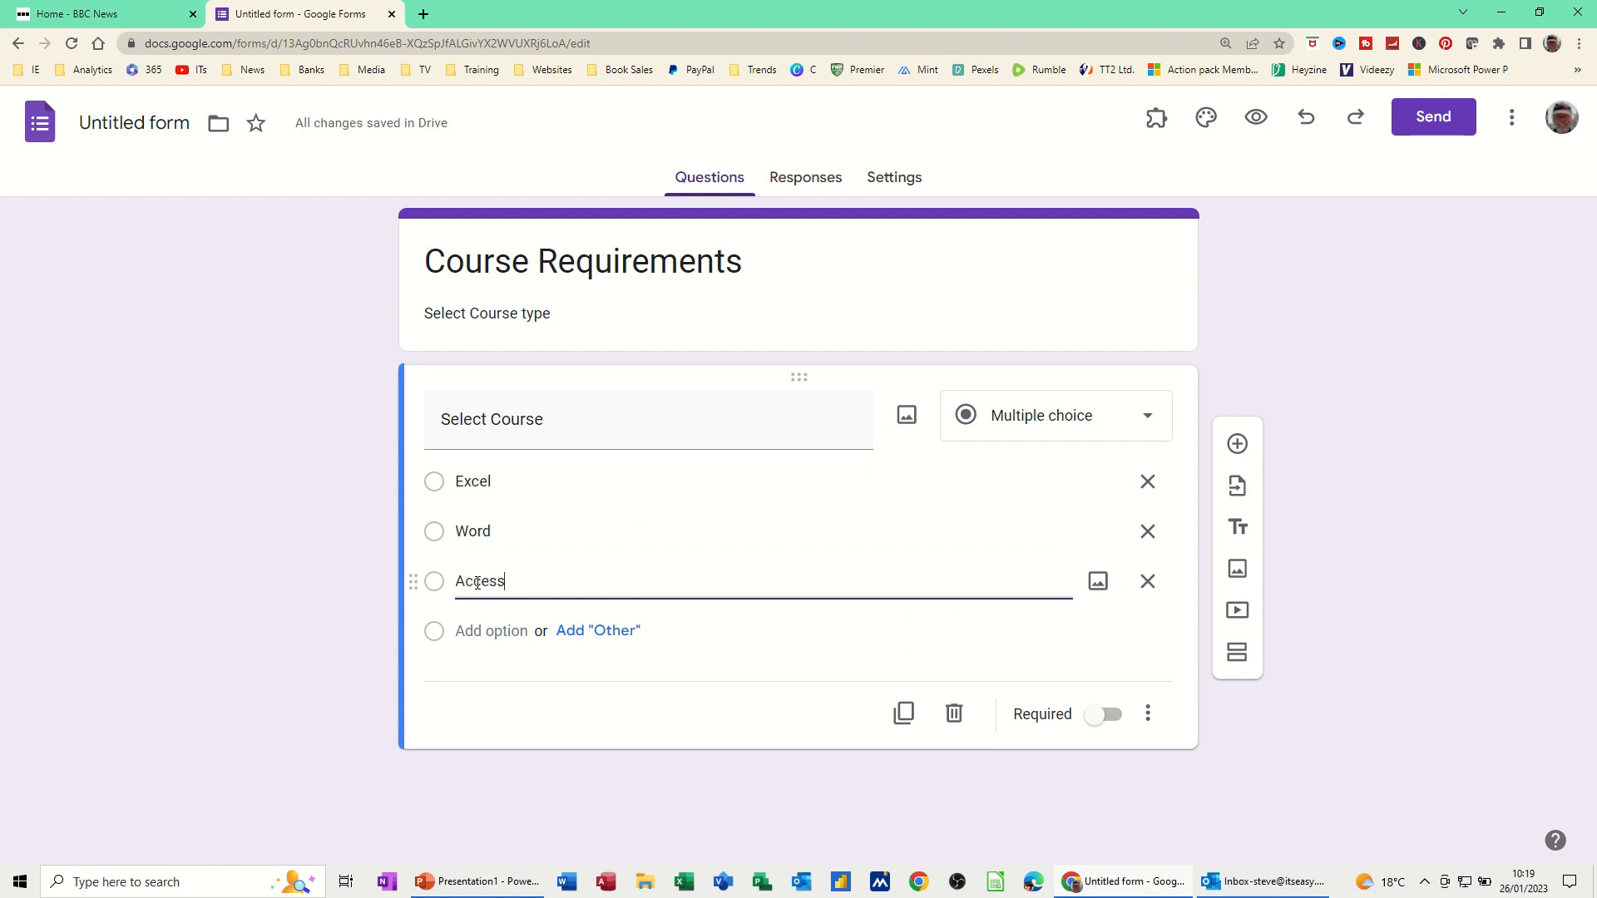
click(493, 630)
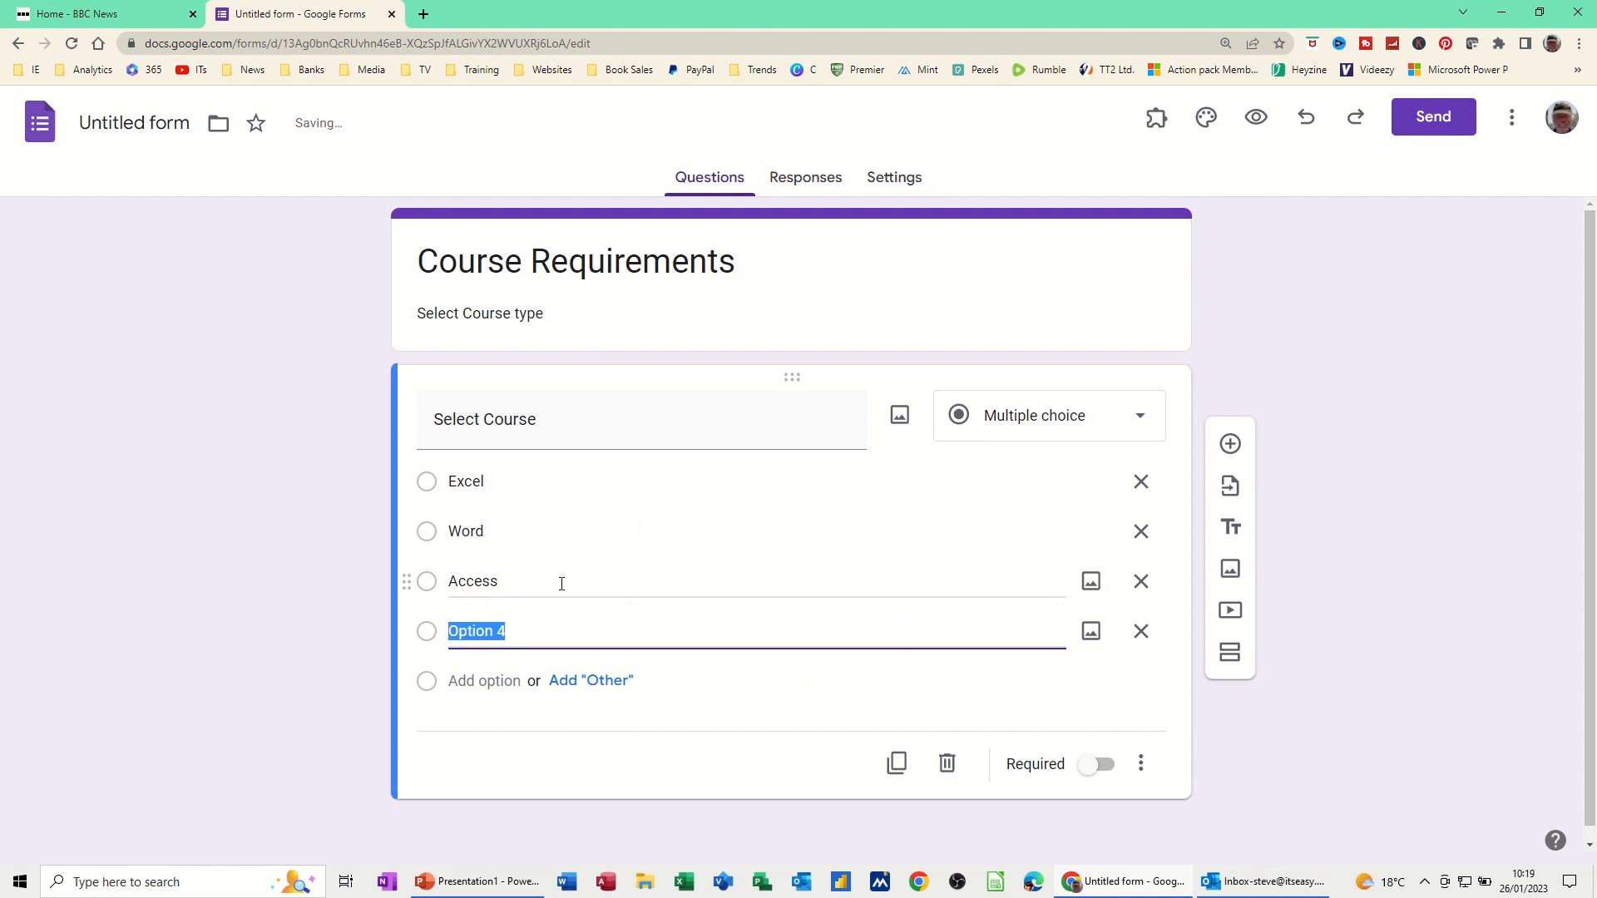
text(Power)
Add an 'Other' choice, make Select Course required, and add a blank question
click(574, 684)
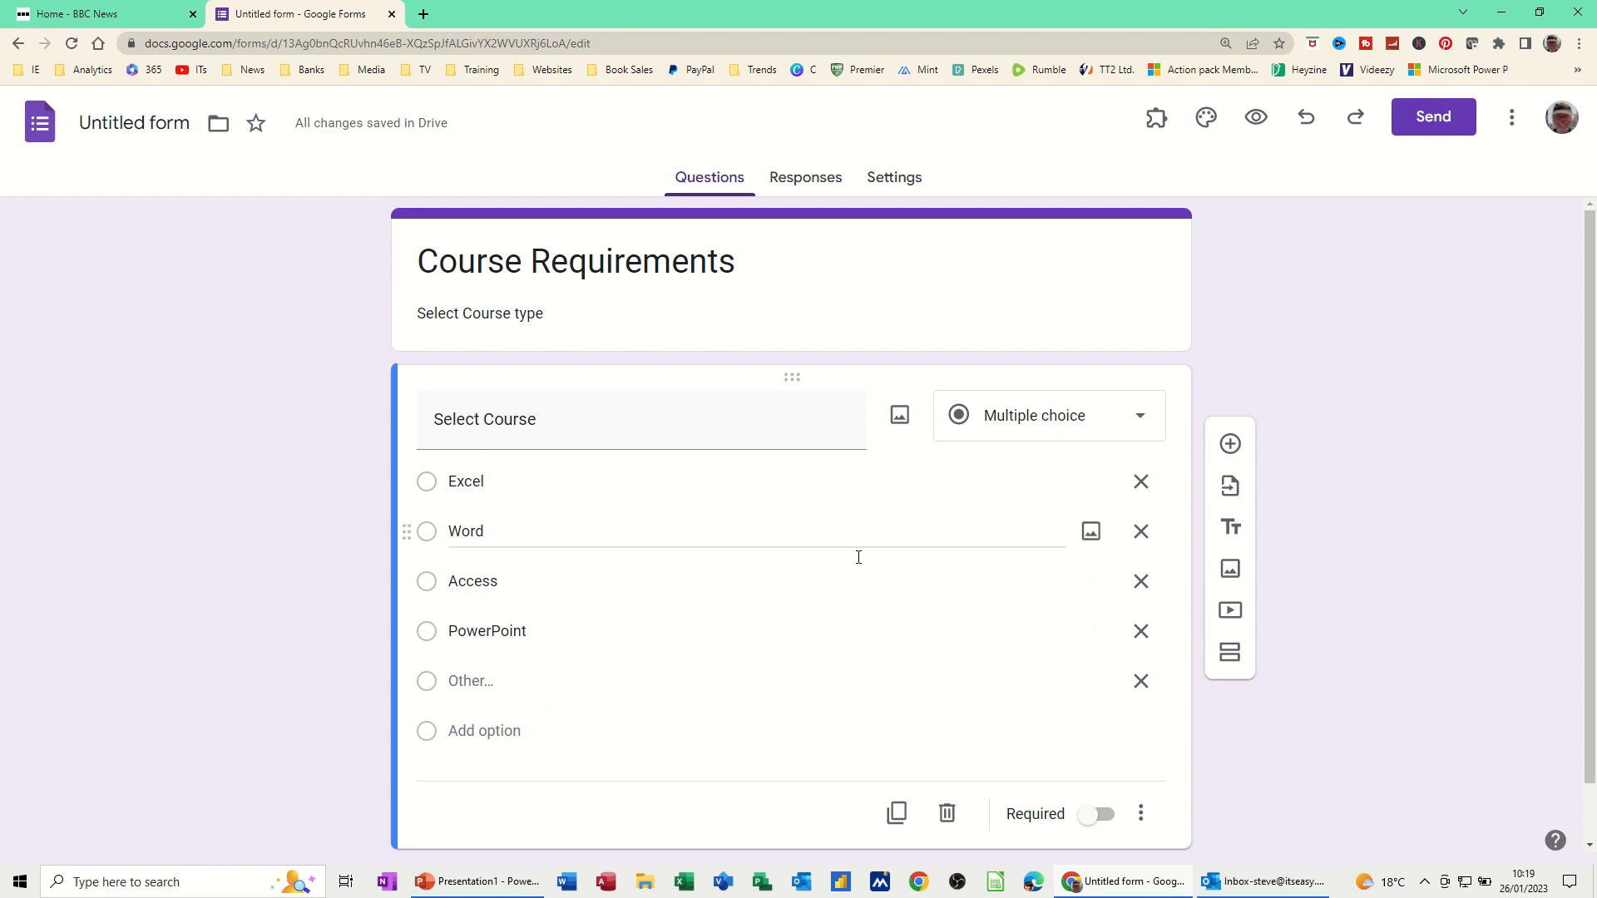
scroll(856, 552, down, 1)
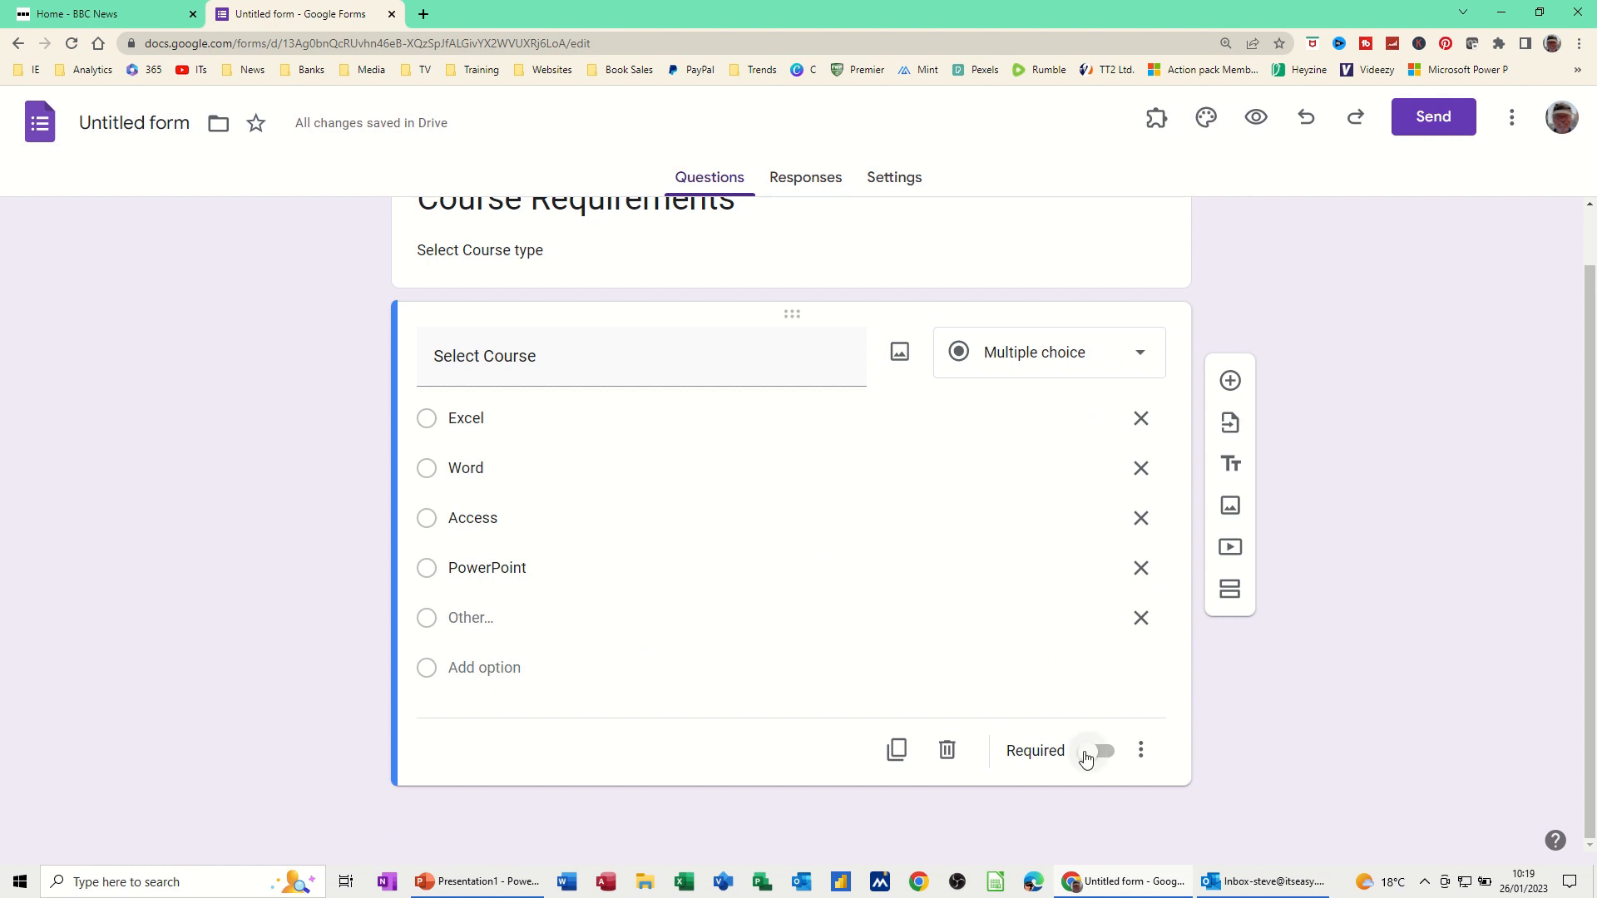
click(1087, 757)
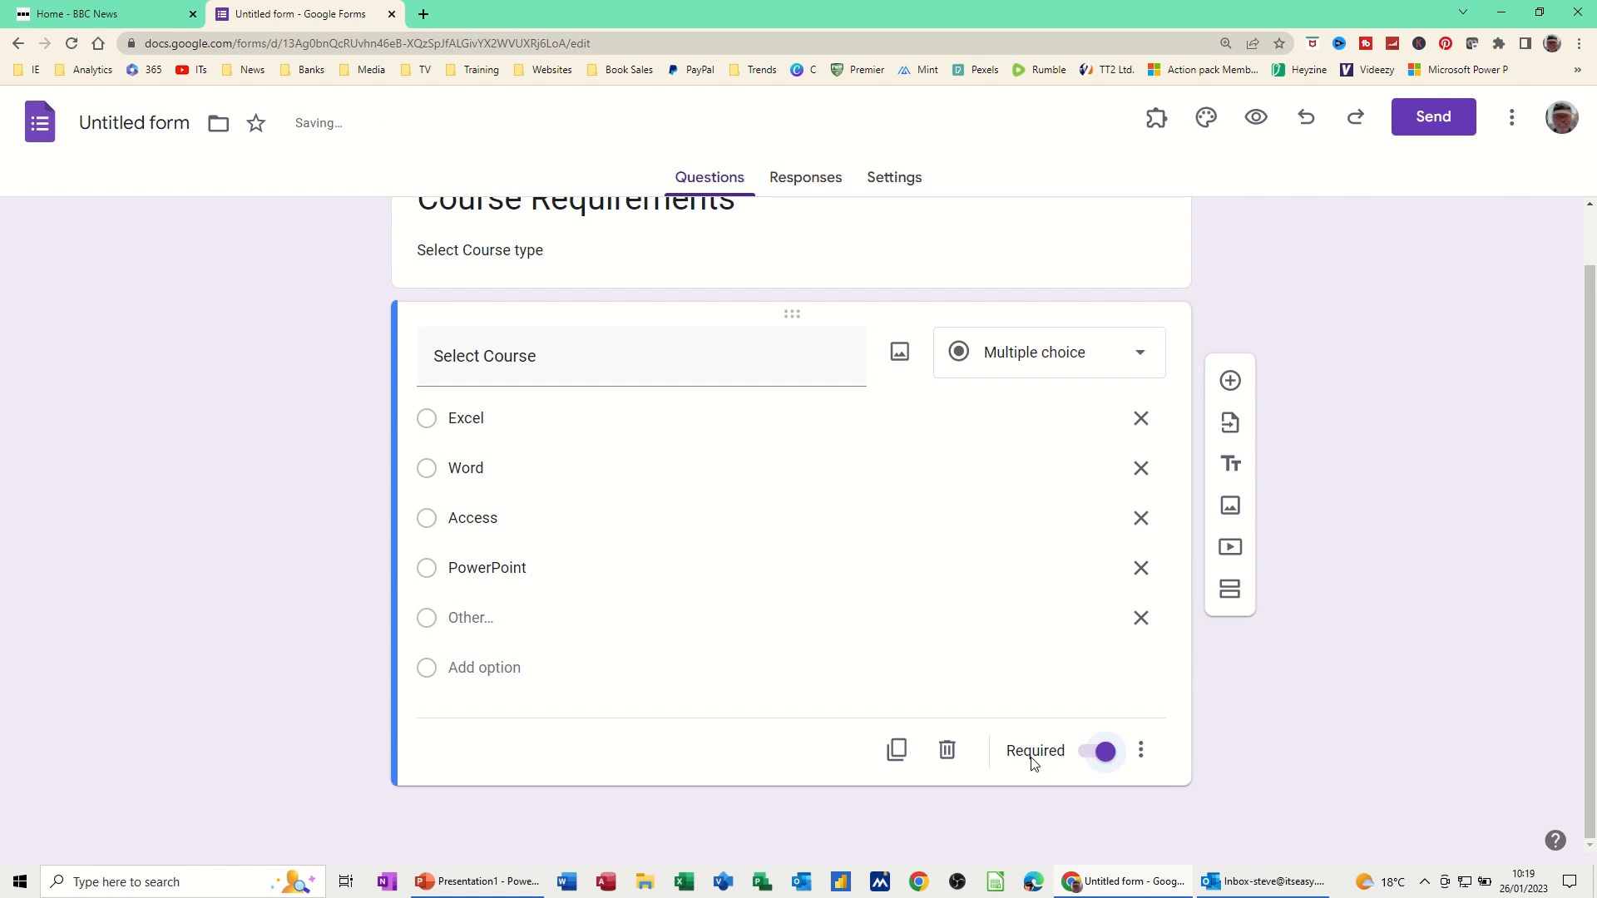
click(1232, 380)
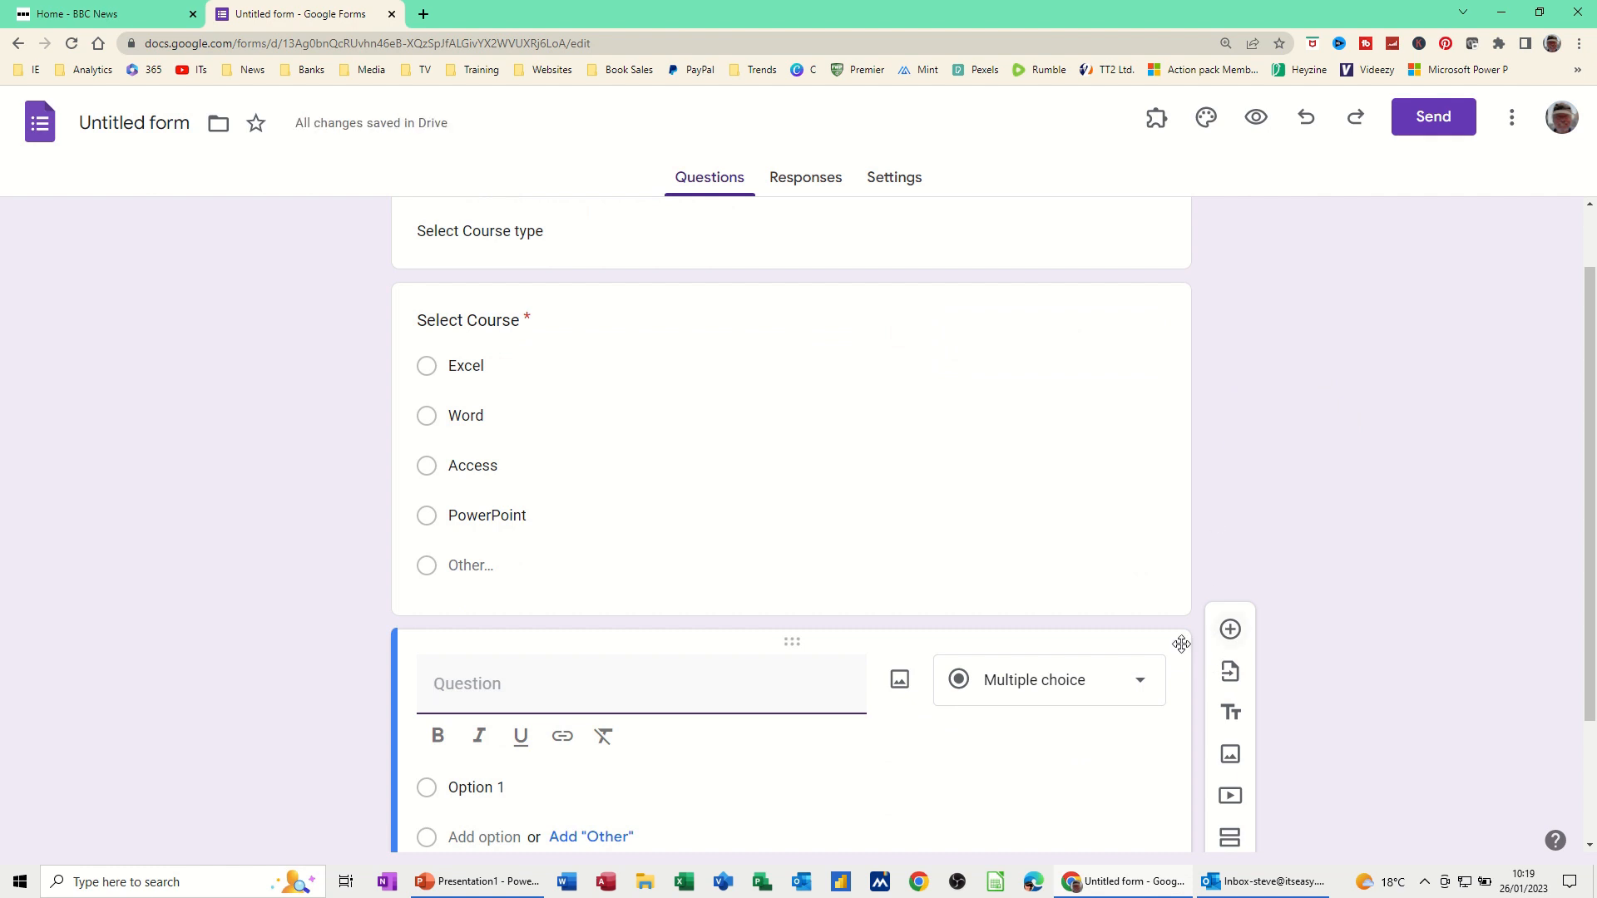
Turn the new question into a drop-down titled 'What Level'
click(1136, 687)
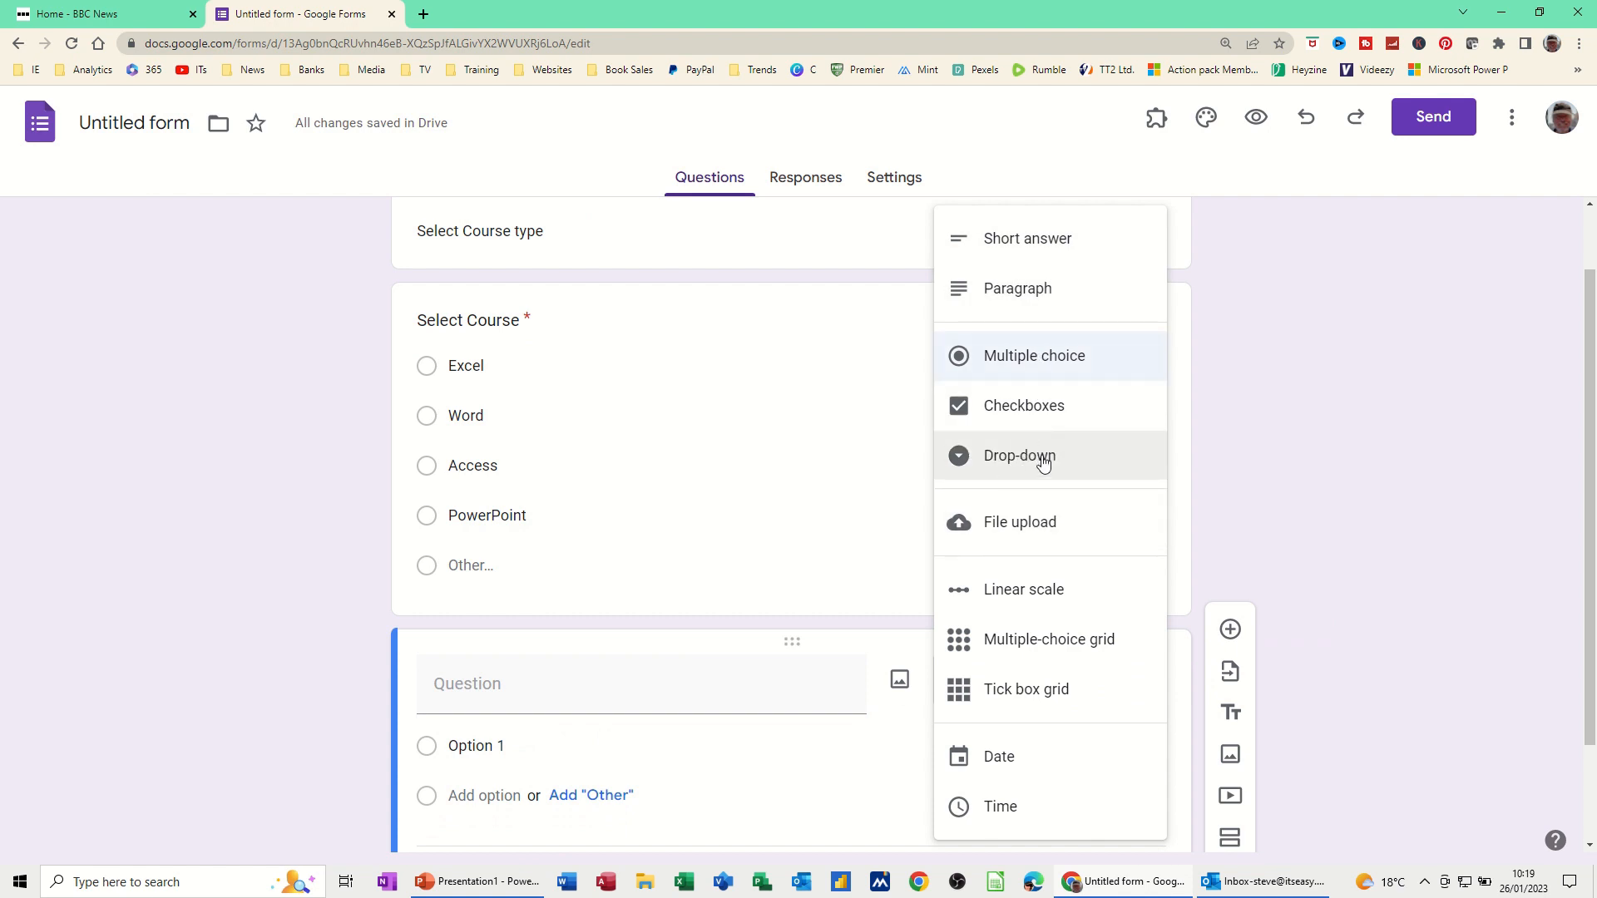
click(1011, 462)
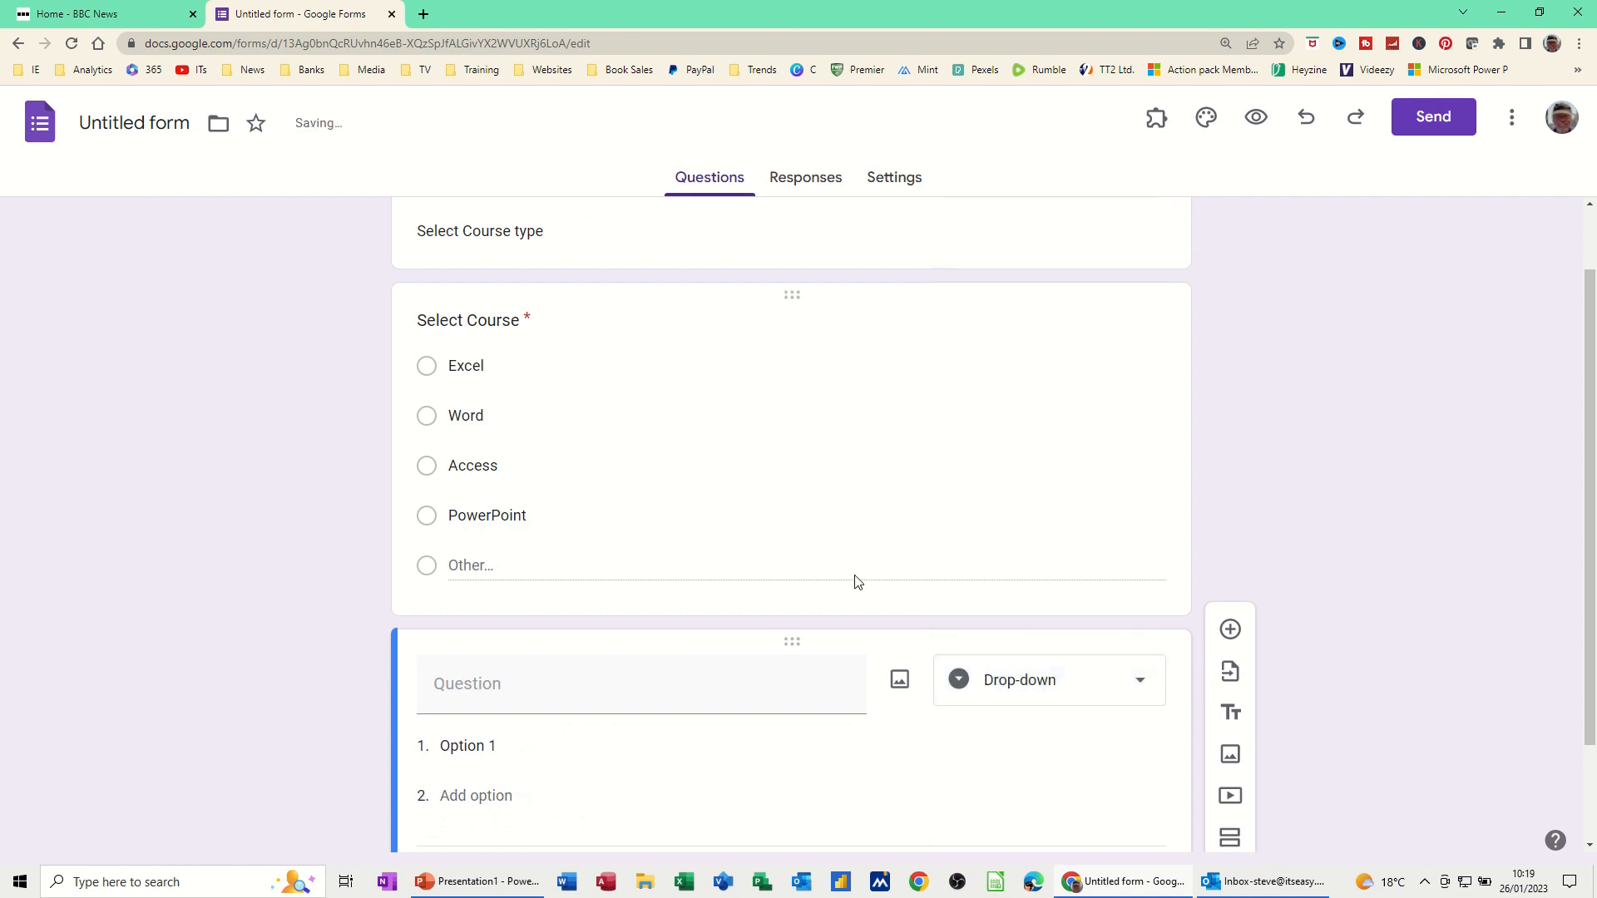
click(543, 697)
text(What Levce)
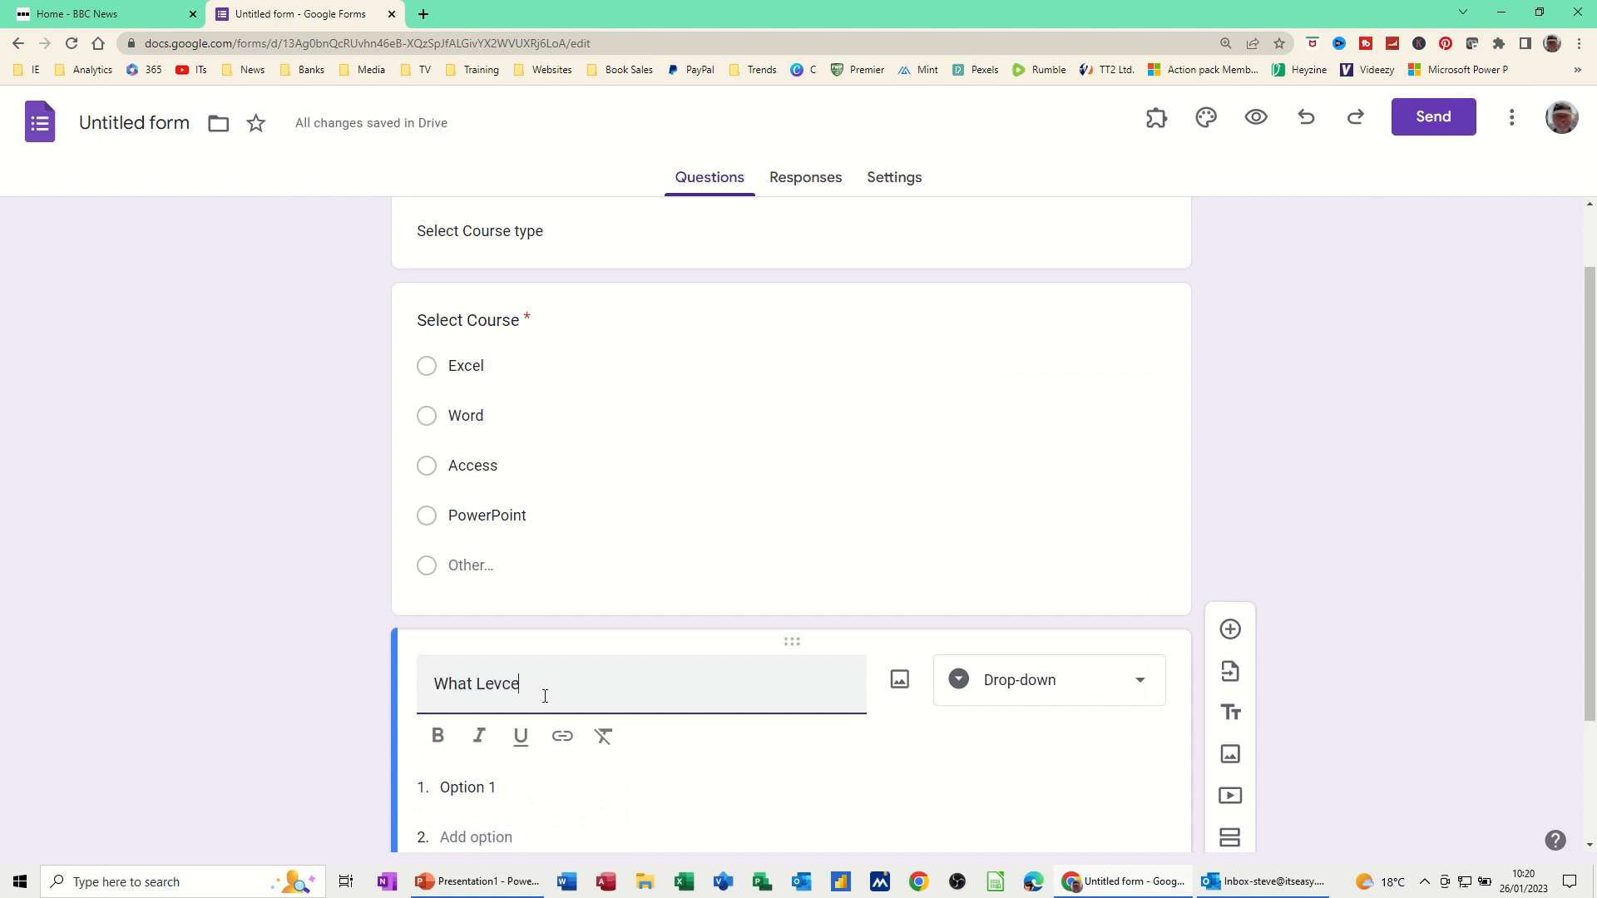
text(el)
Give the What Level drop-down the choices Intro, Intermediate and Advanced
click(497, 788)
text(Intro)
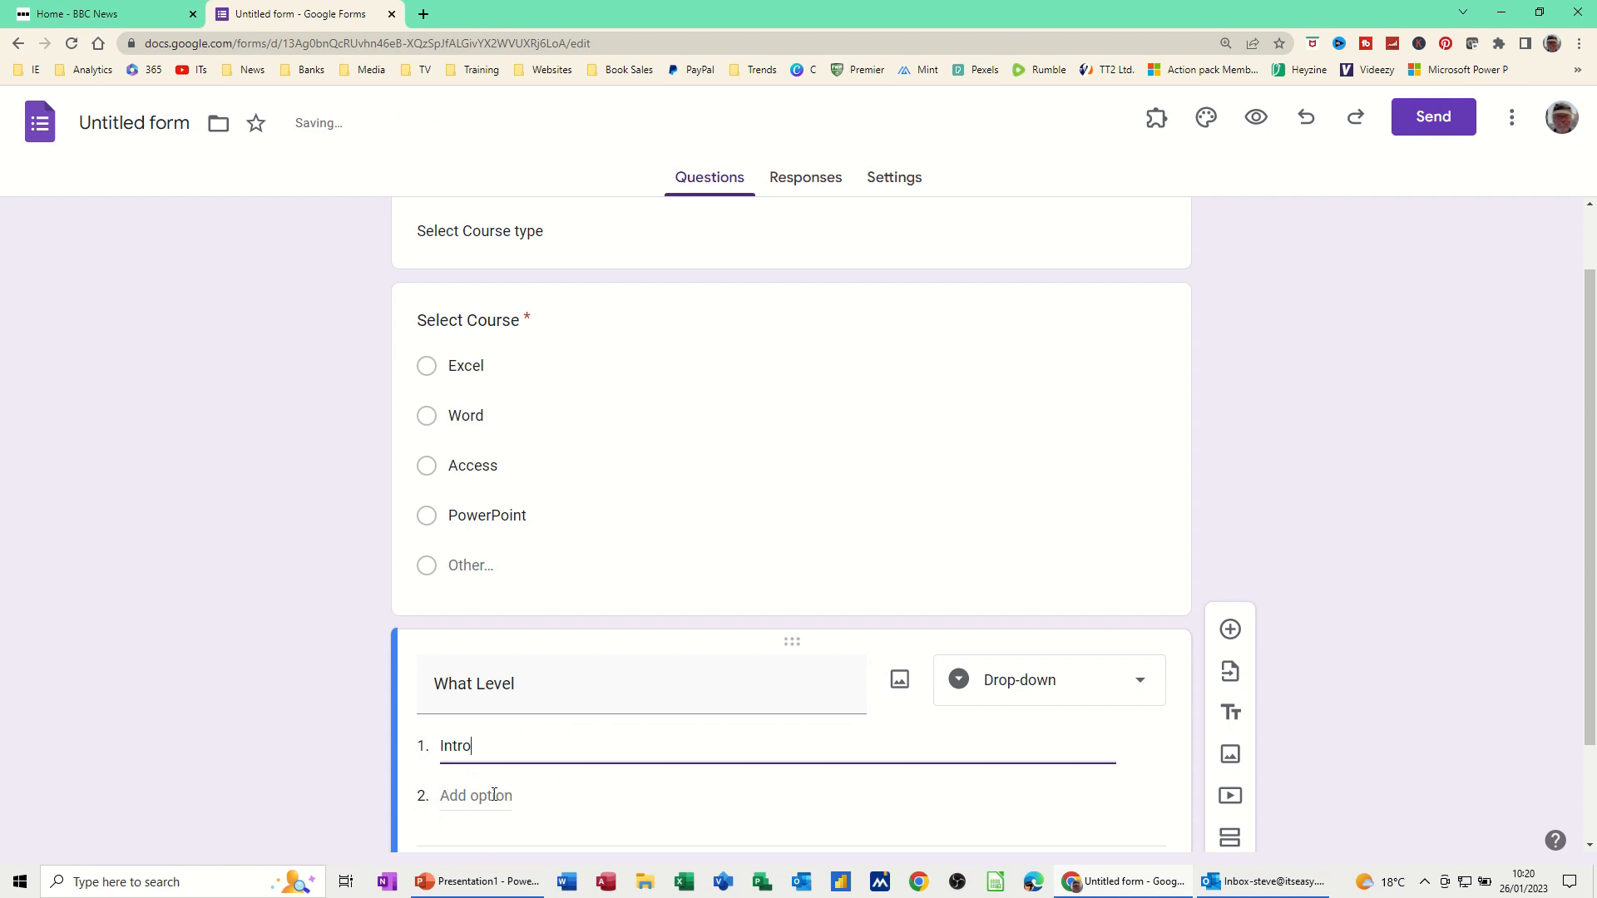
click(499, 795)
text(Inte)
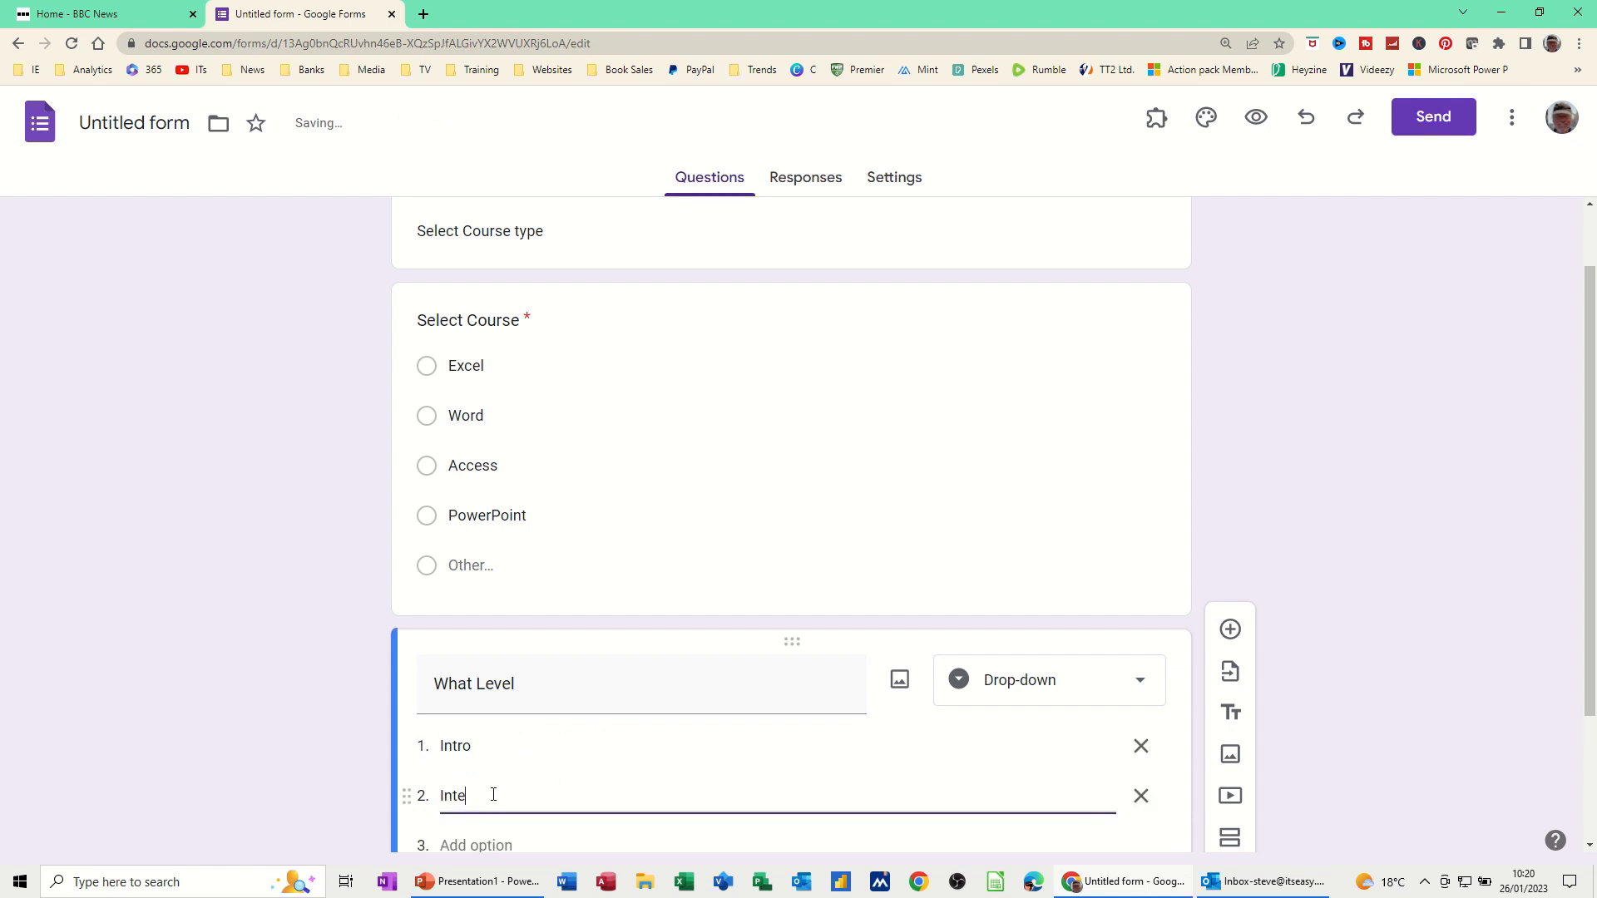
text(rmediate)
click(491, 838)
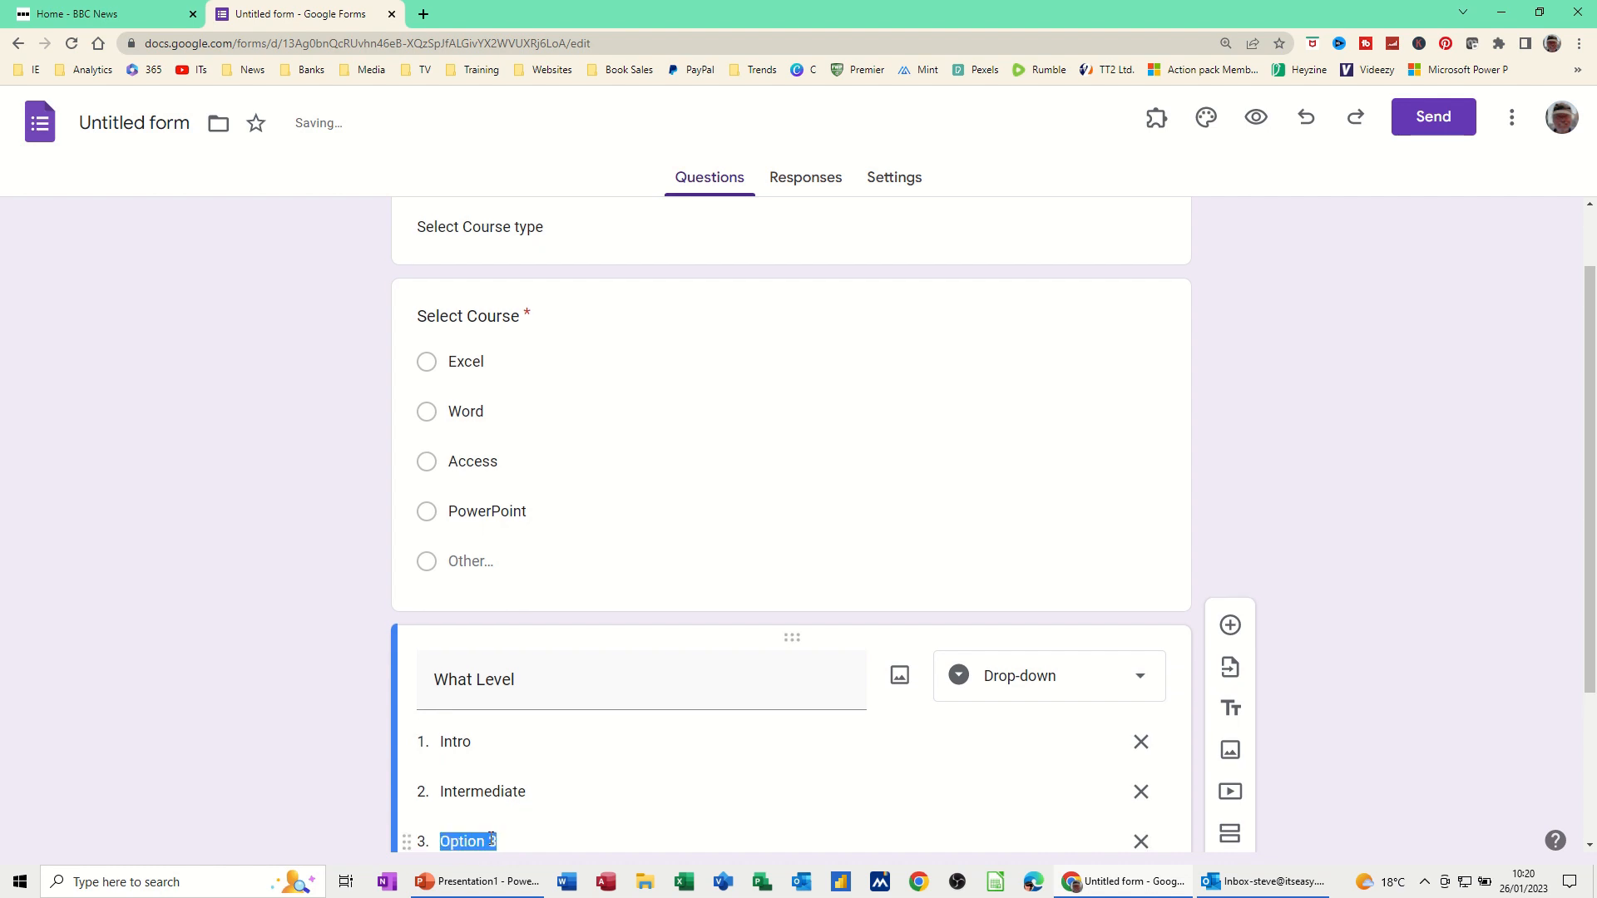
text(Advanced)
scroll(897, 684, down, 1)
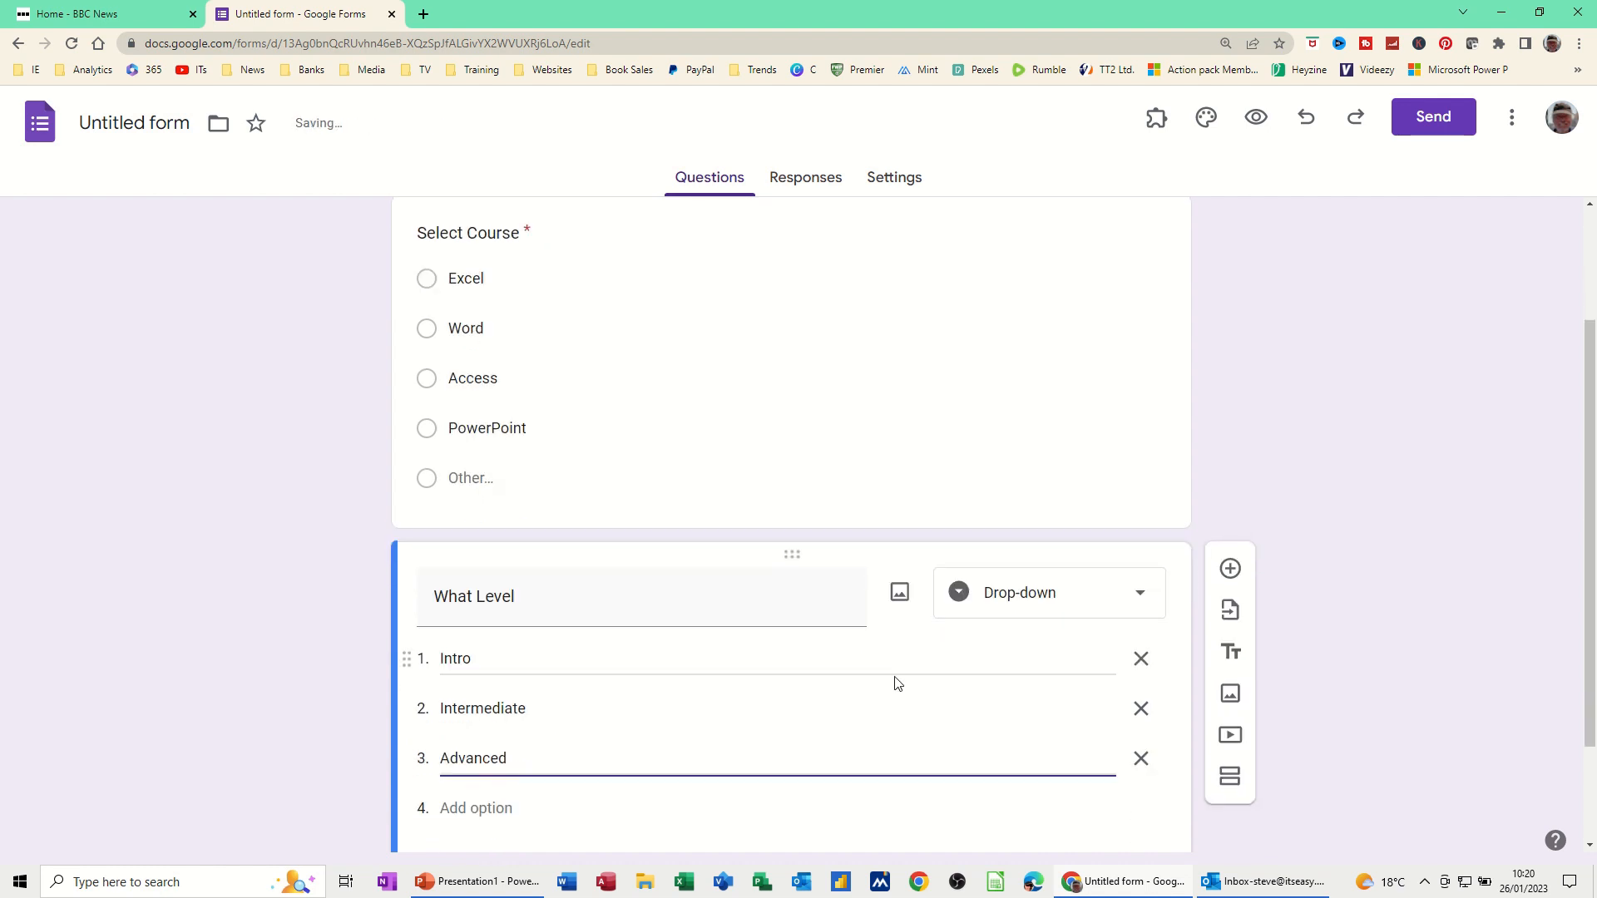
scroll(865, 689, down, 1)
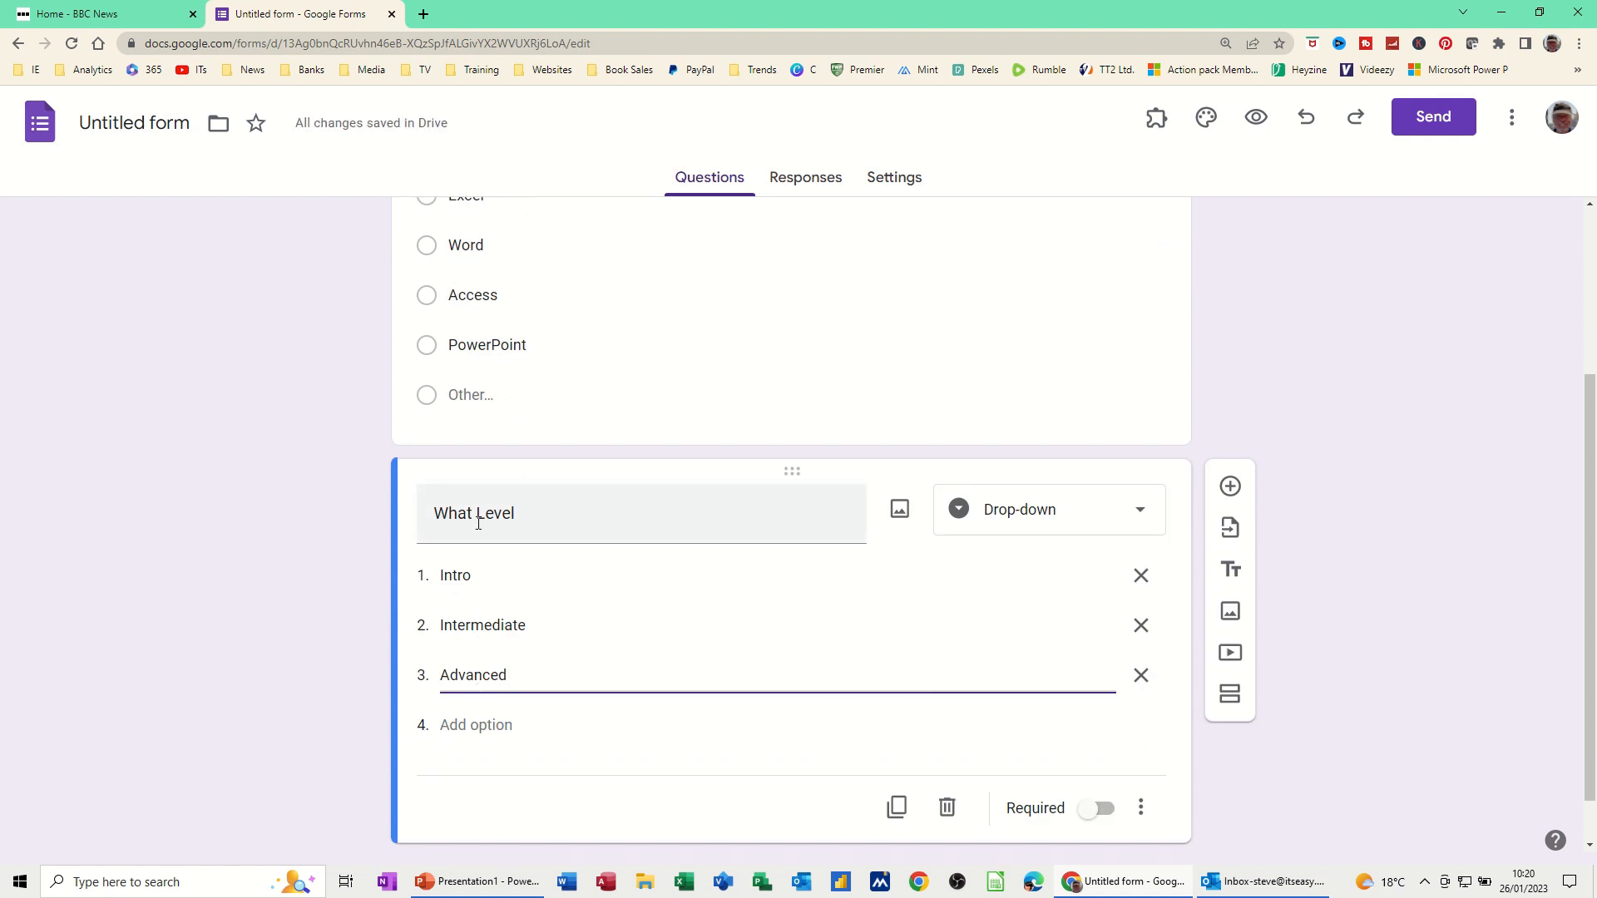
Add a required 'Date' question with a date-type answer
click(1230, 486)
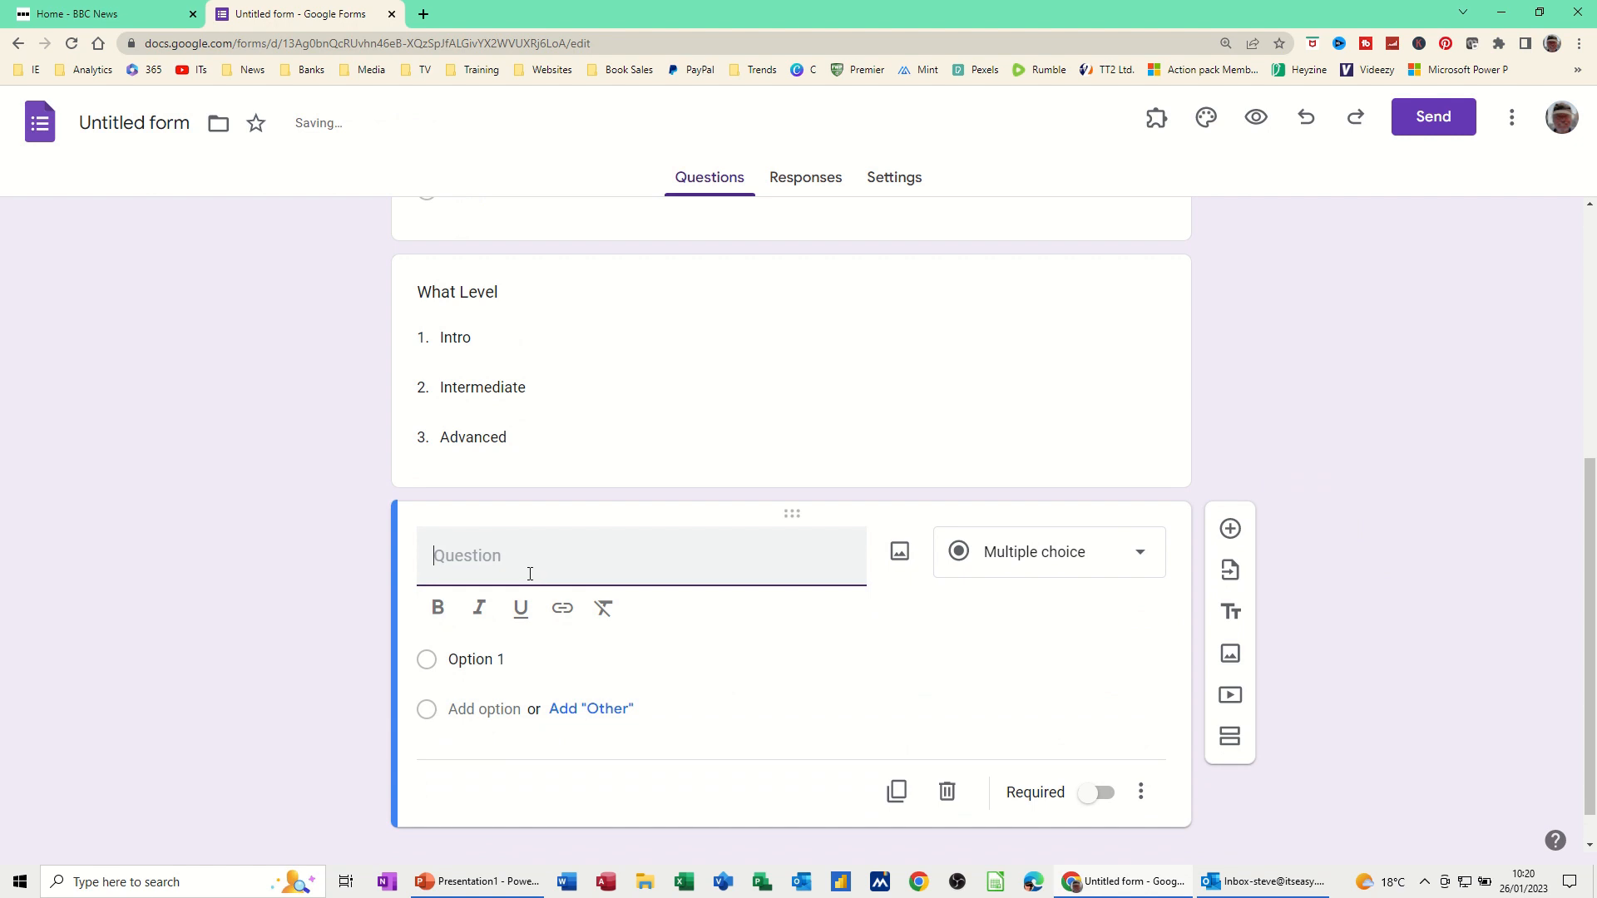
text(Date)
click(1142, 565)
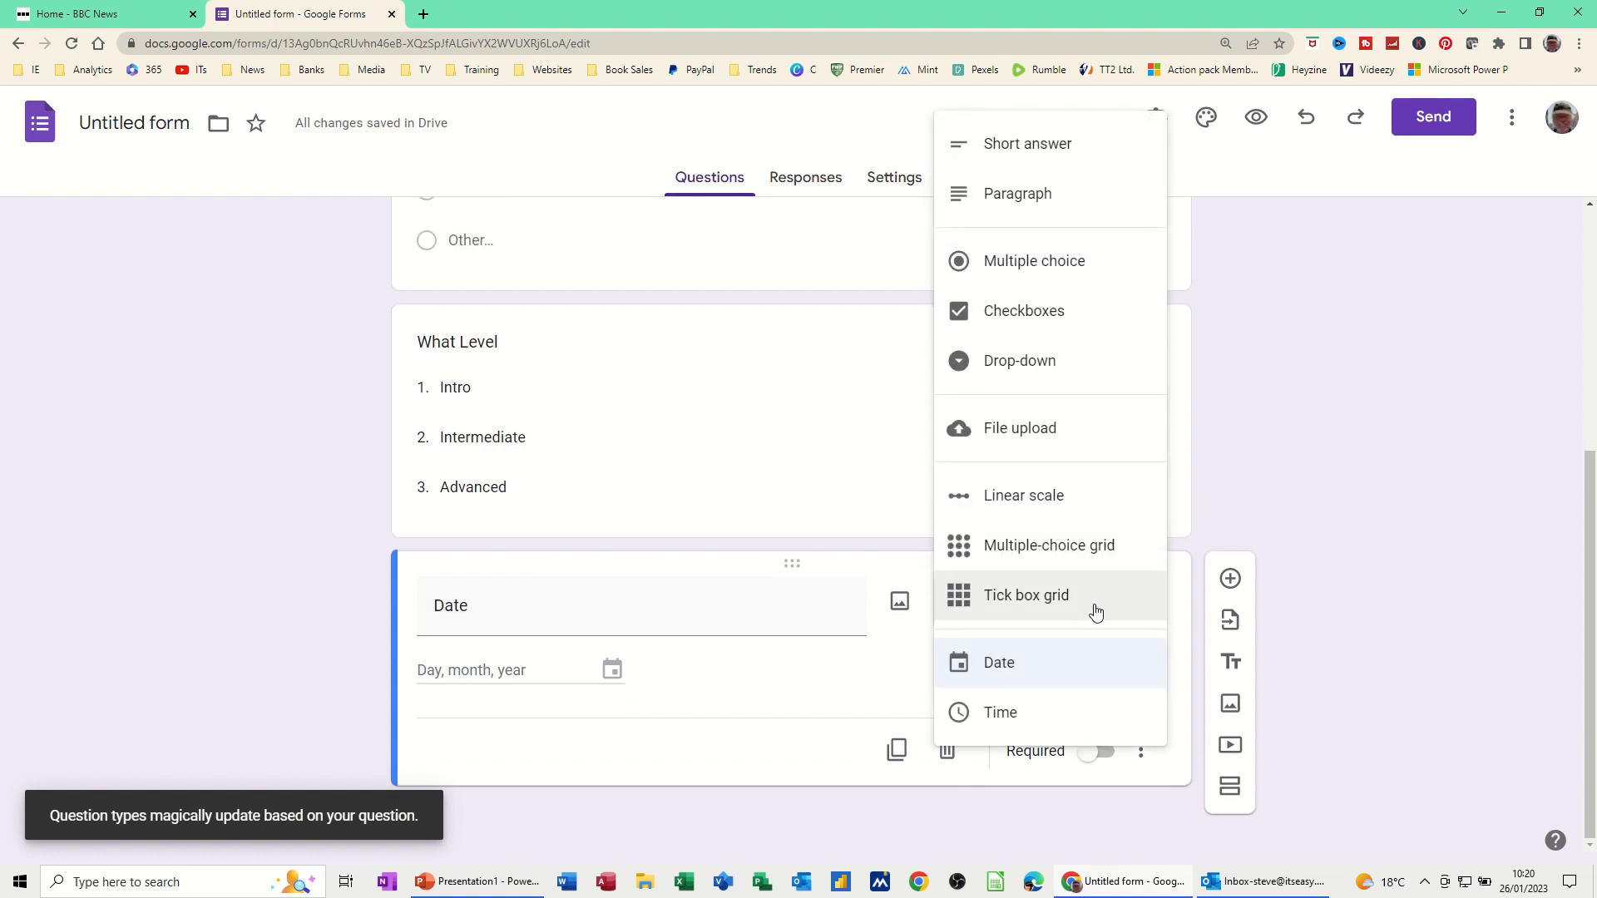
click(1004, 666)
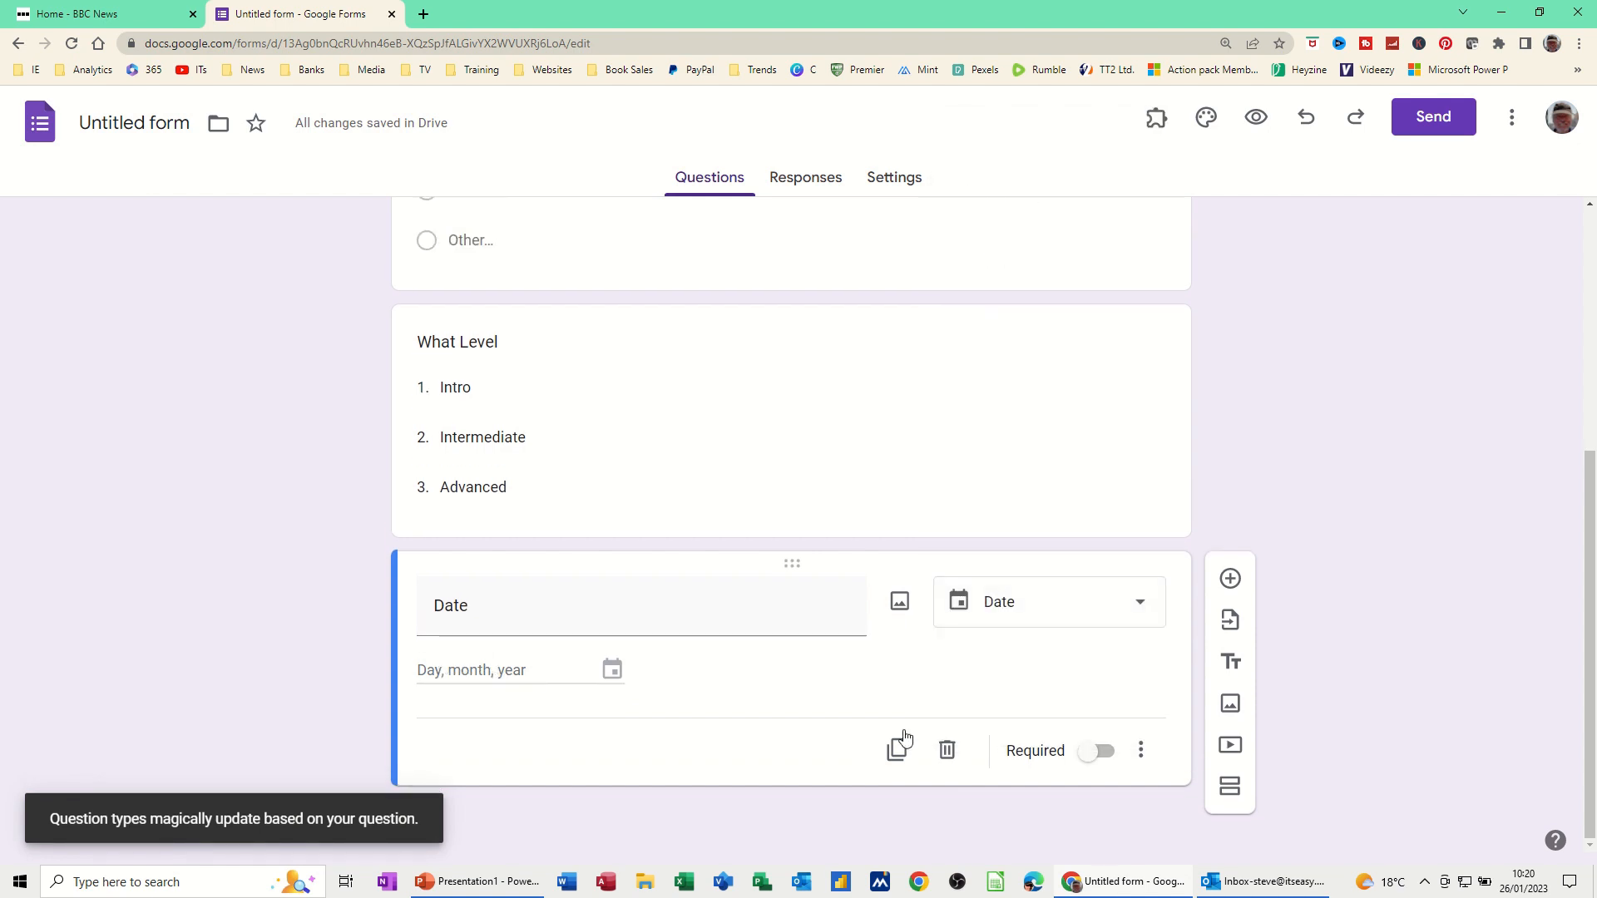
click(1091, 752)
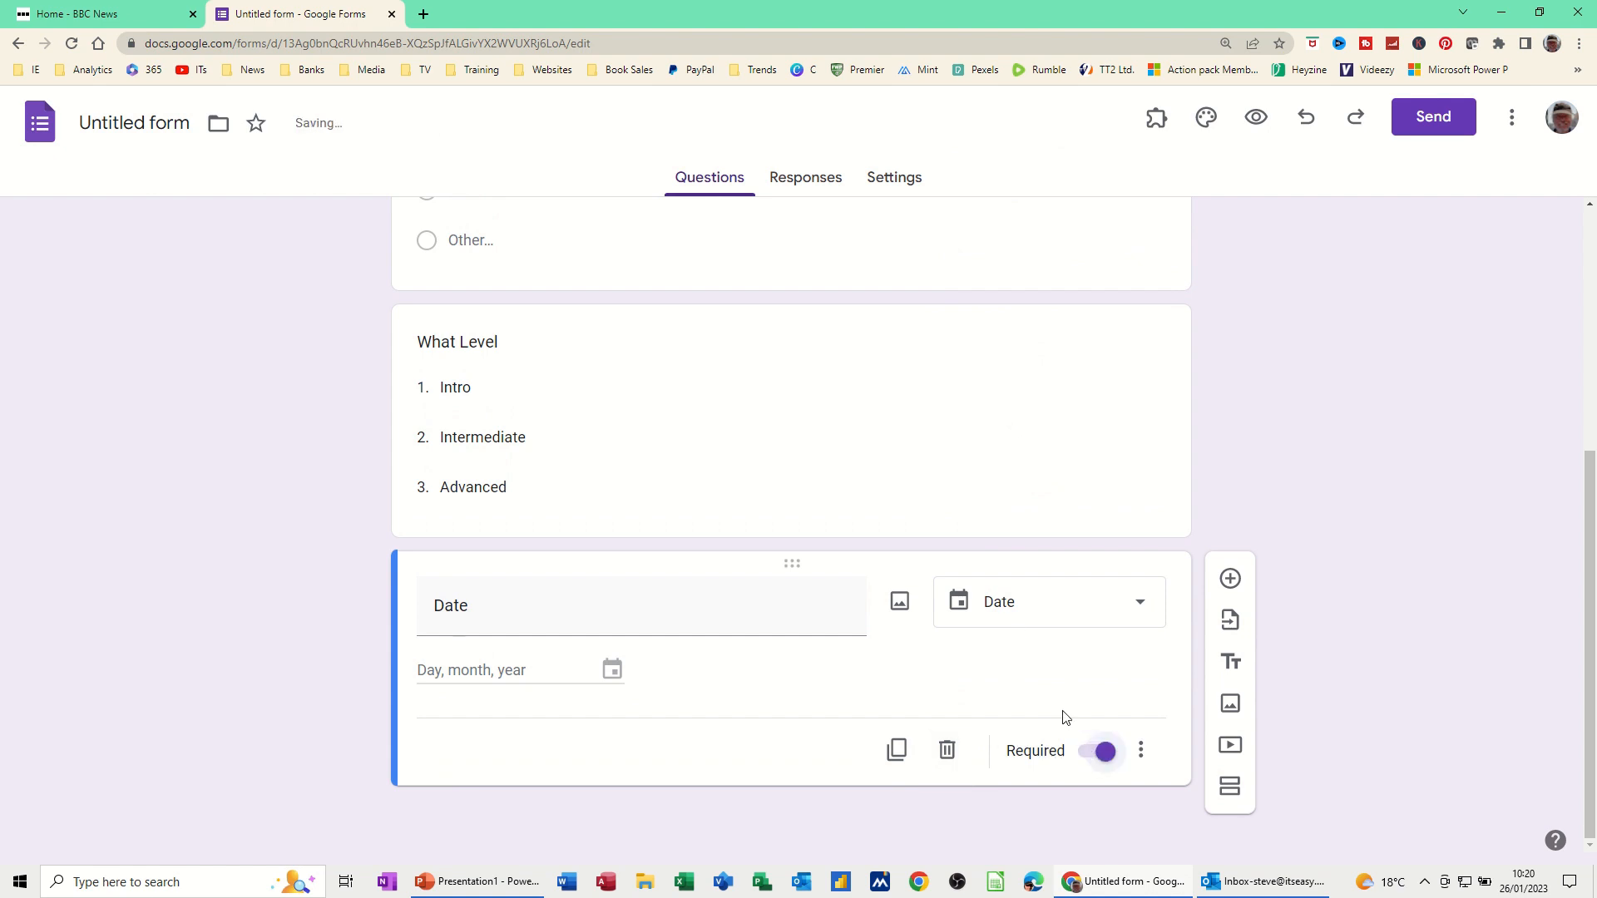
Make the What Level question required as well
click(714, 420)
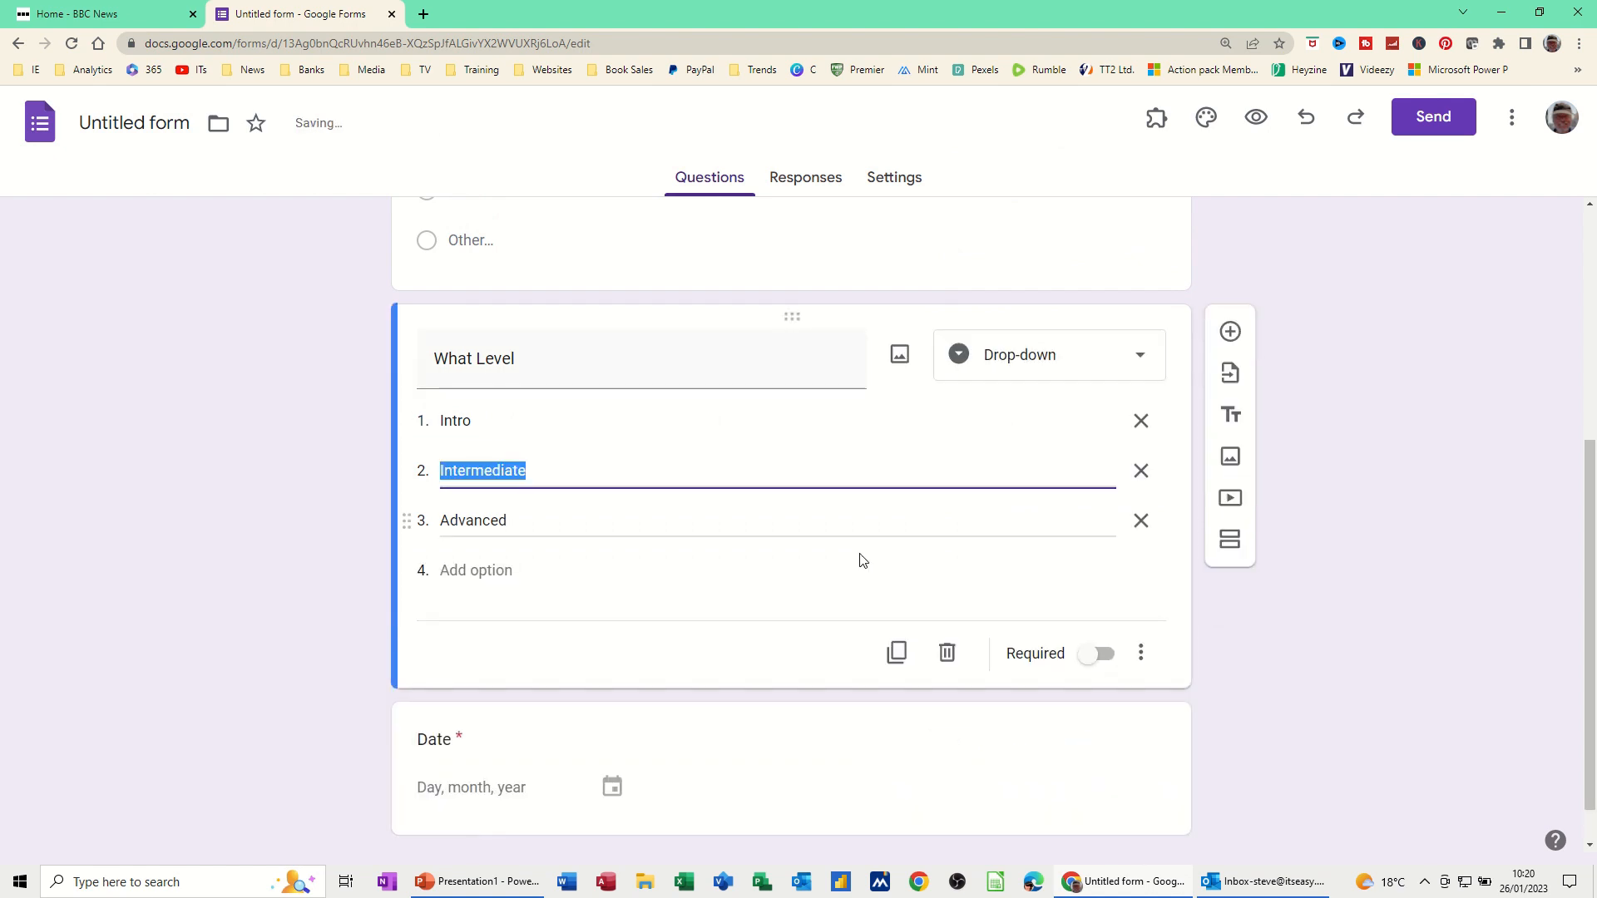
click(1098, 654)
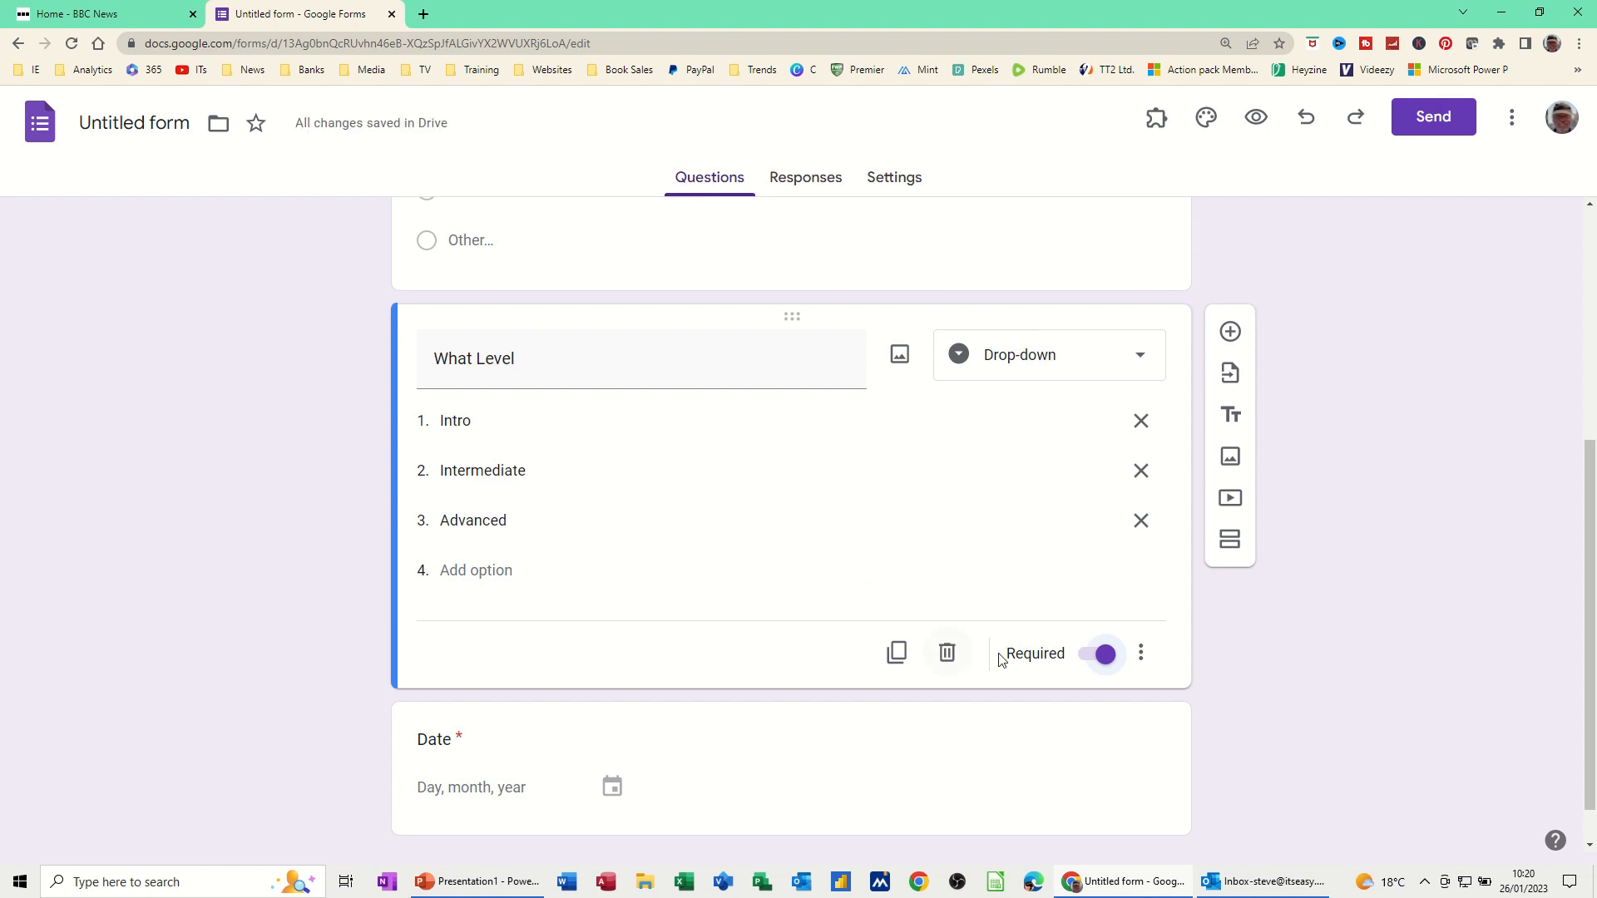
scroll(1006, 616, down, 1)
scroll(986, 615, up, 3)
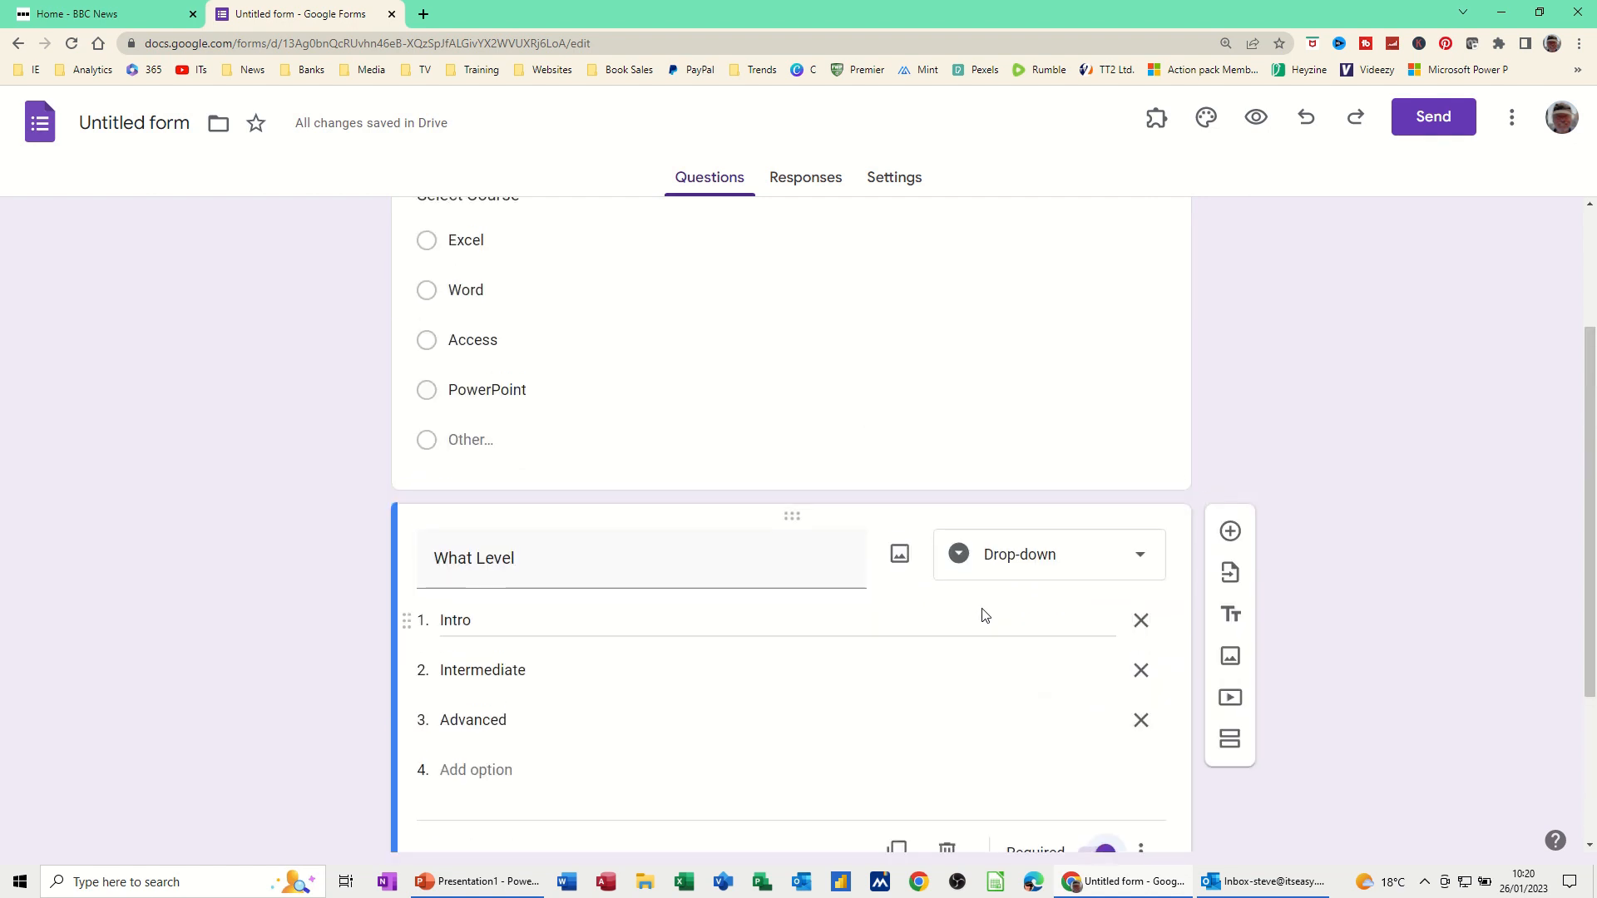
scroll(921, 496, up, 3)
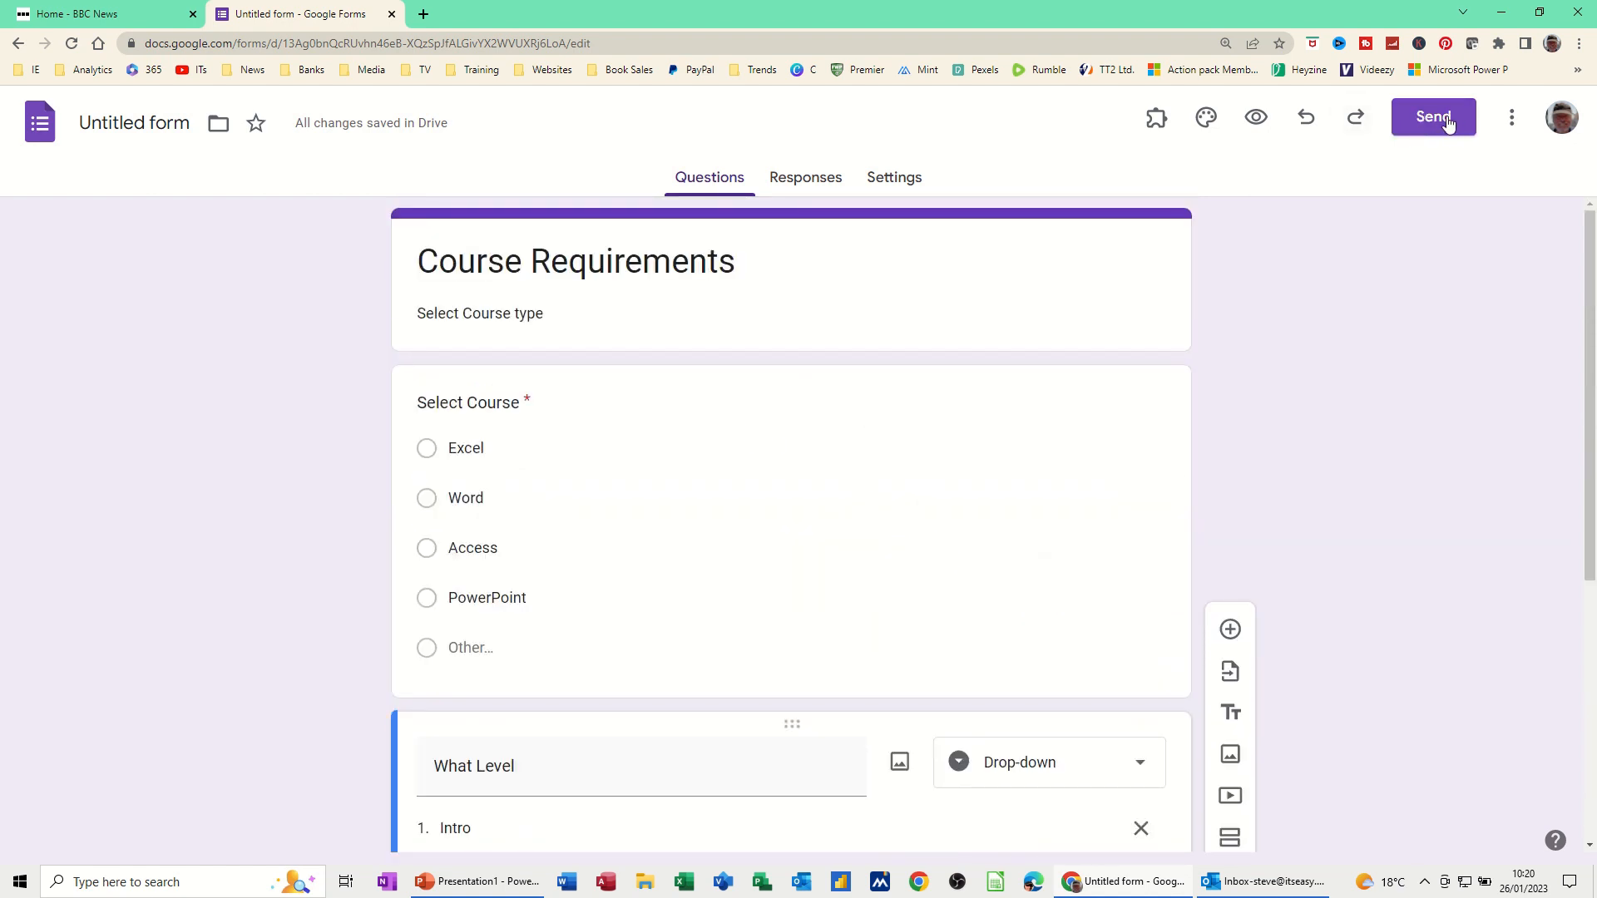
Link the form's responses to a new Google Sheets spreadsheet named 'Courses'
click(807, 186)
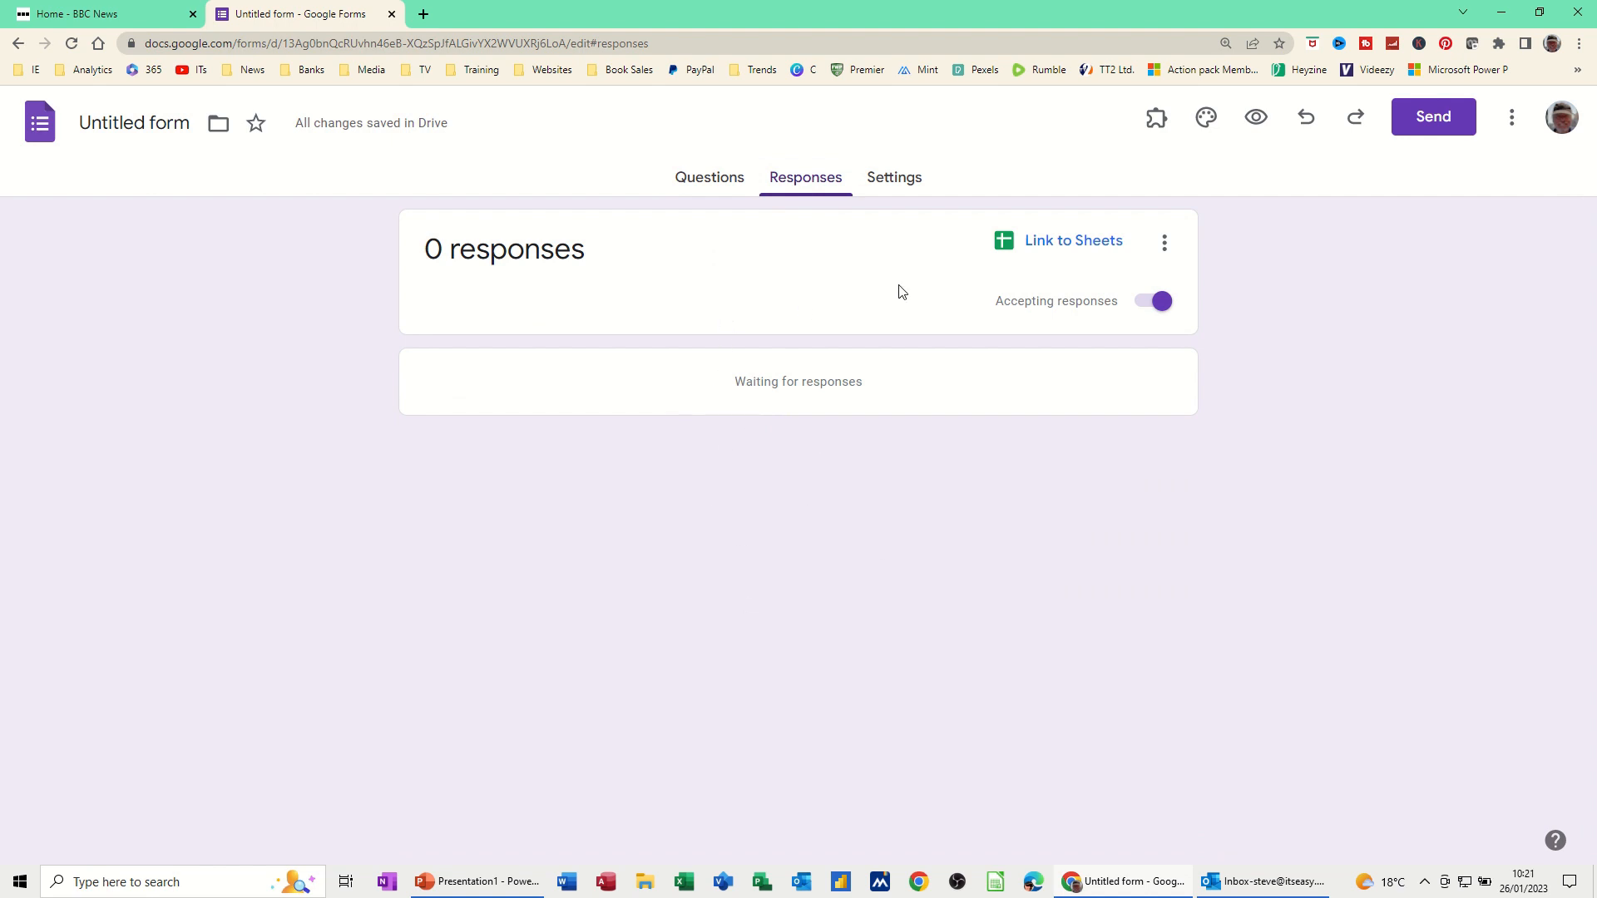
click(1090, 243)
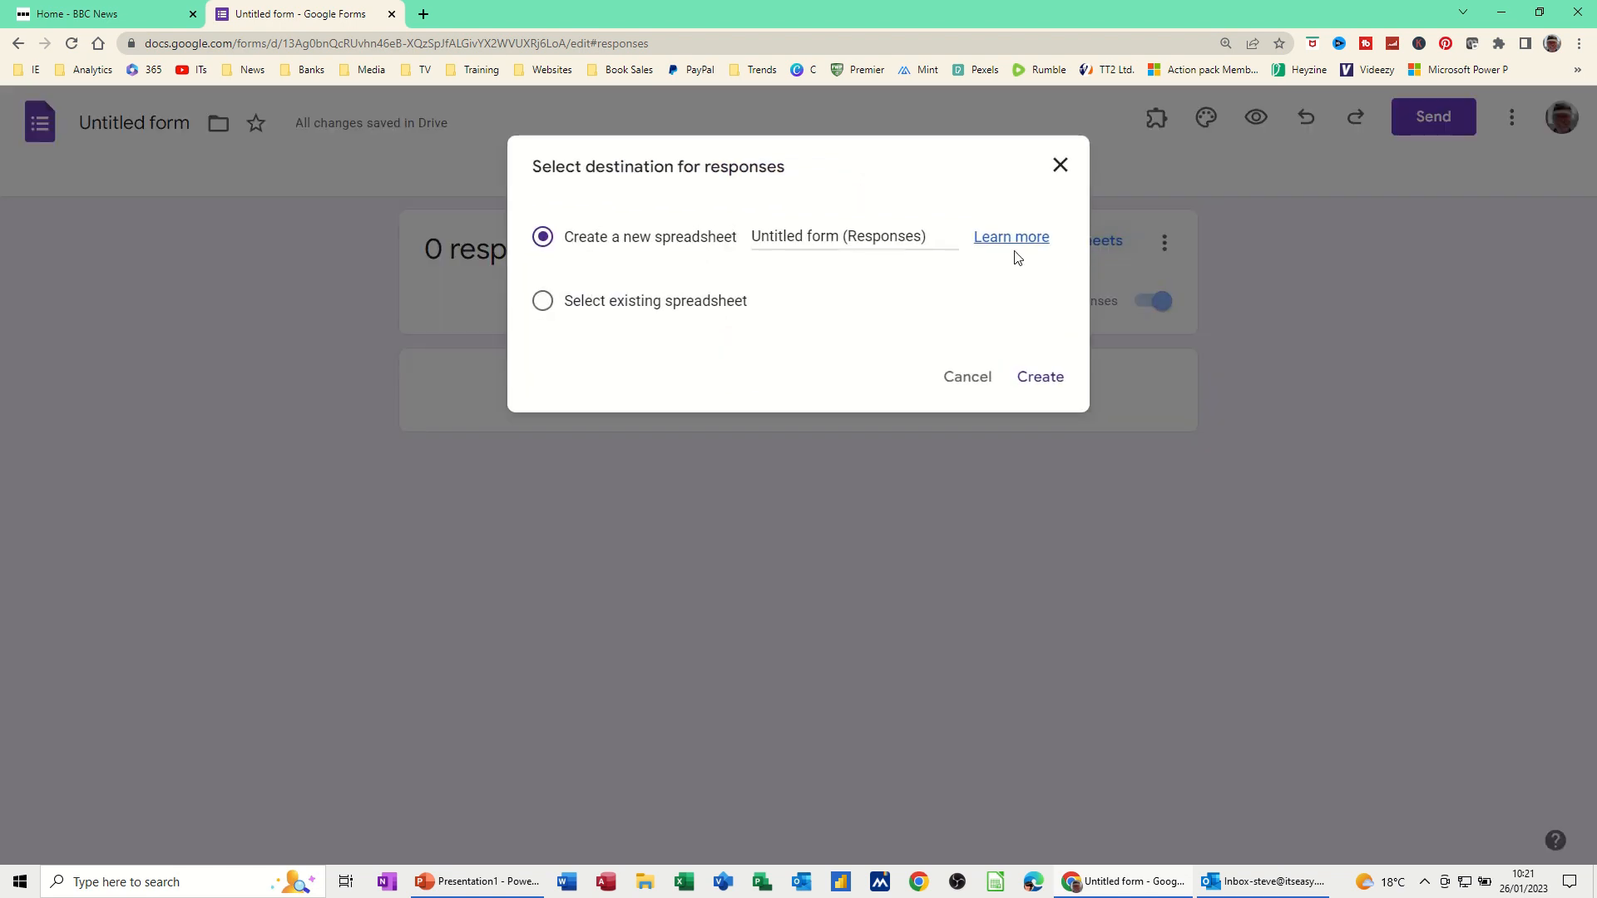
drag(755, 231, 939, 237)
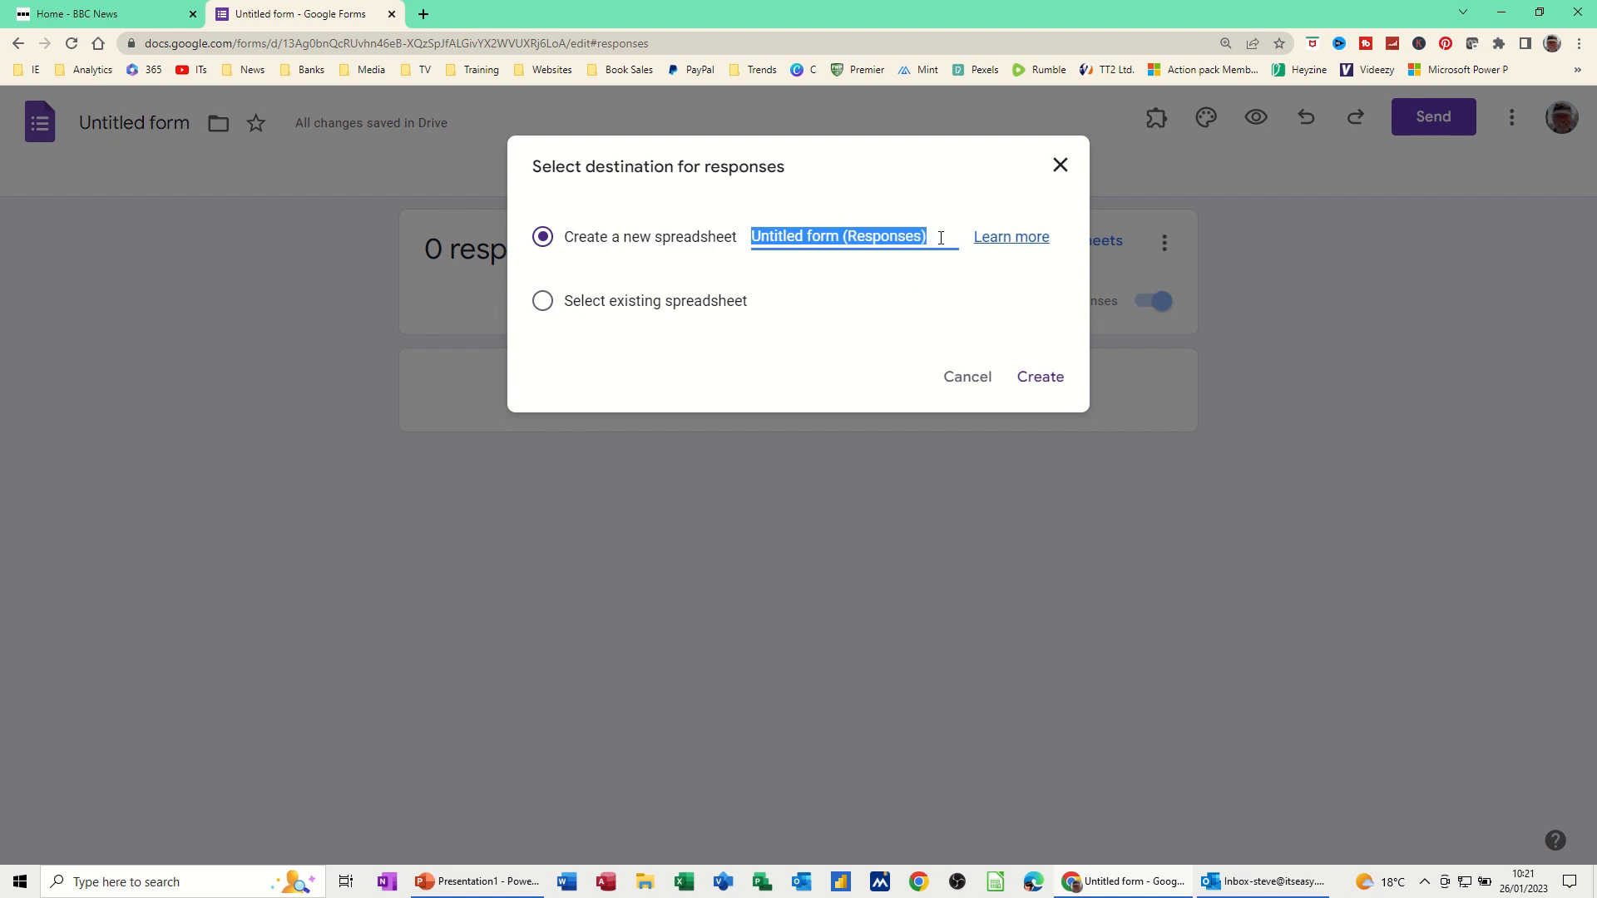
text(Courses)
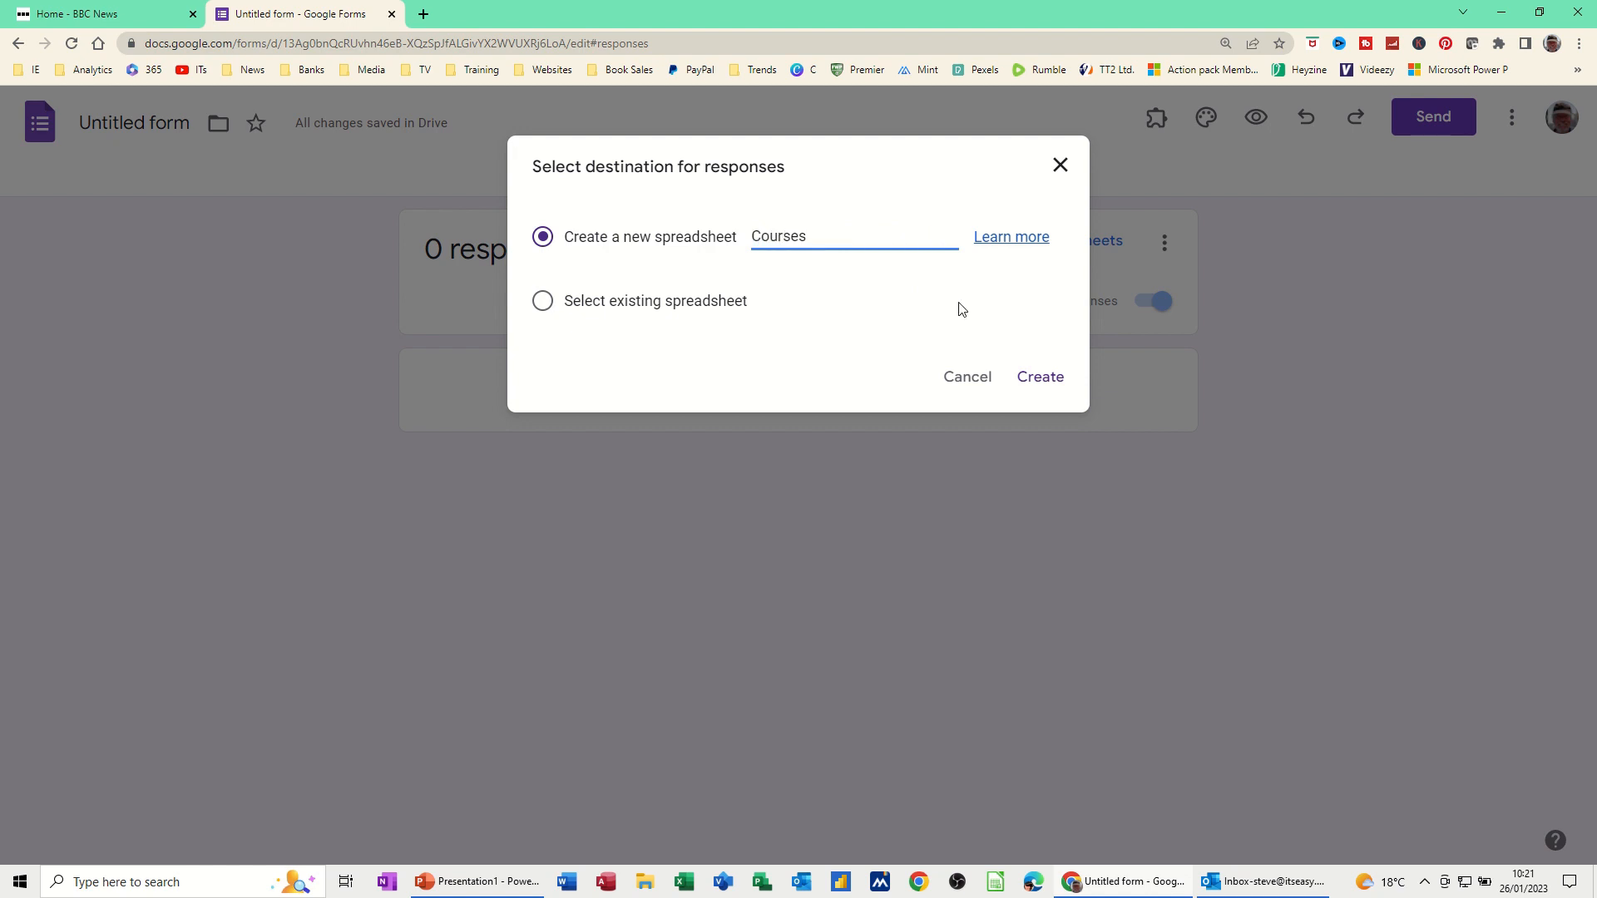
click(1035, 376)
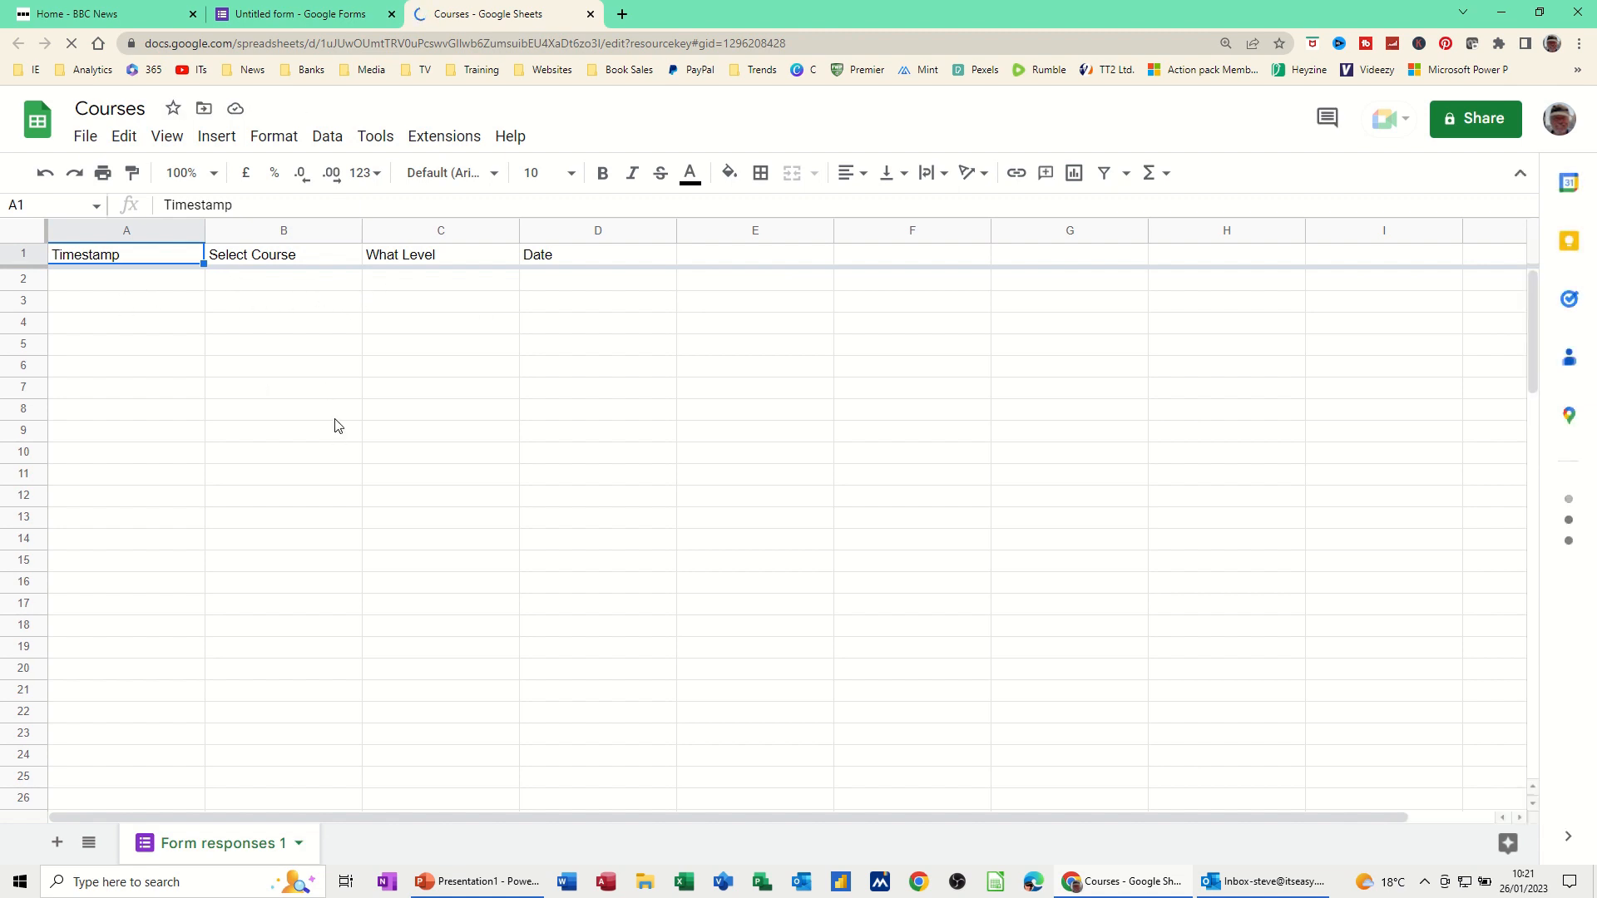
Review the Courses sheet's column headers, then go back to the form's responses
click(304, 19)
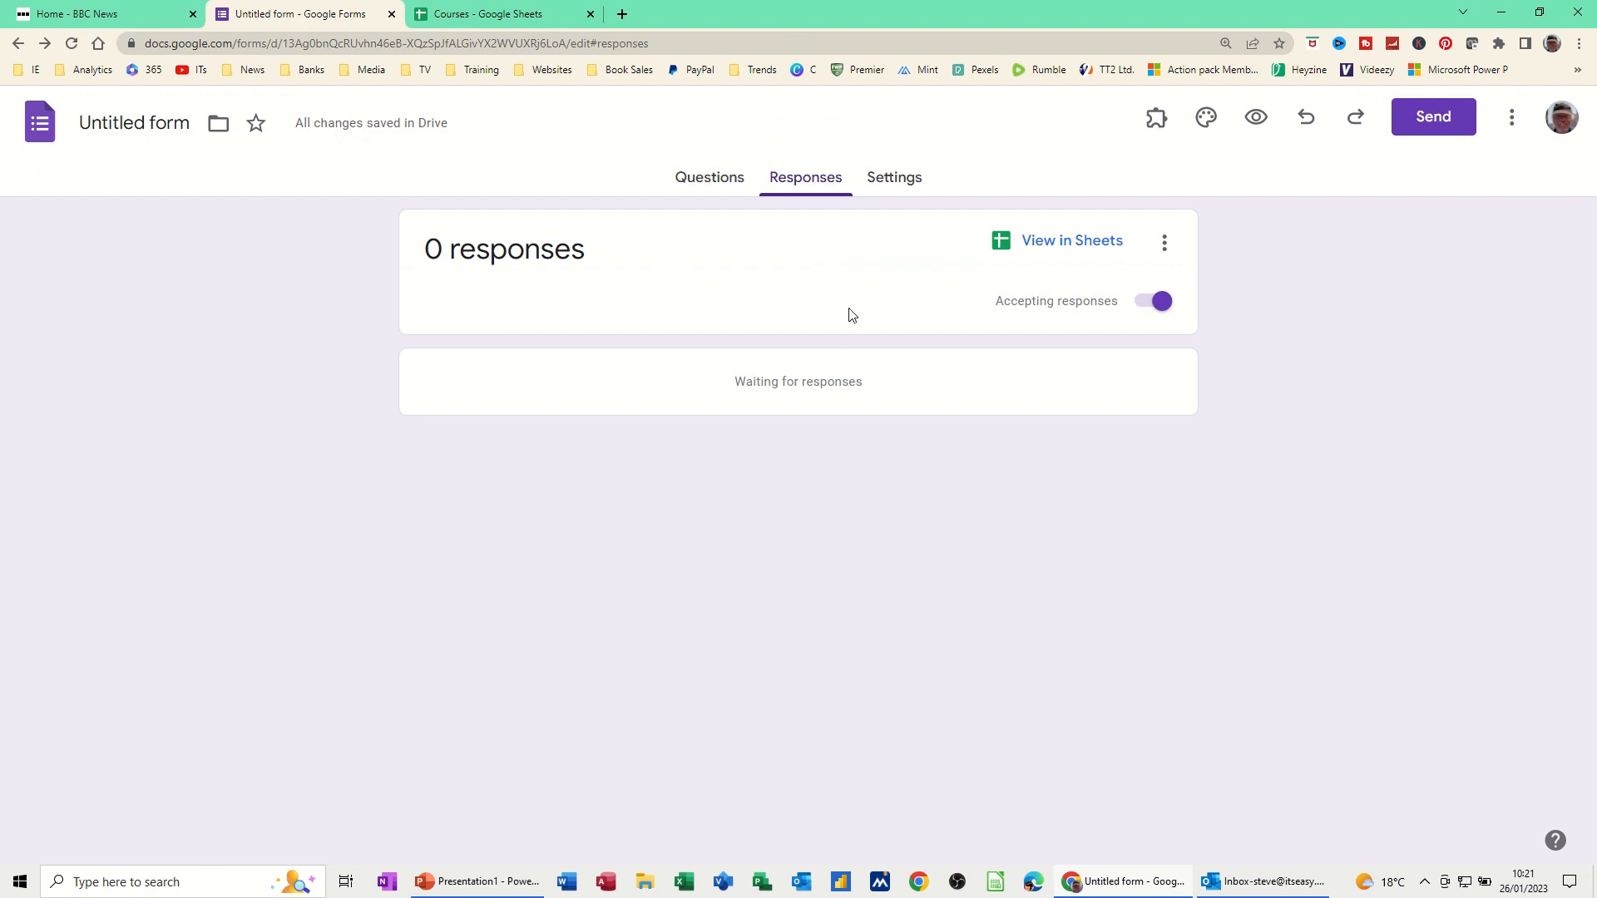
In Settings, set 'Send responders a copy of their response' to Always
click(898, 179)
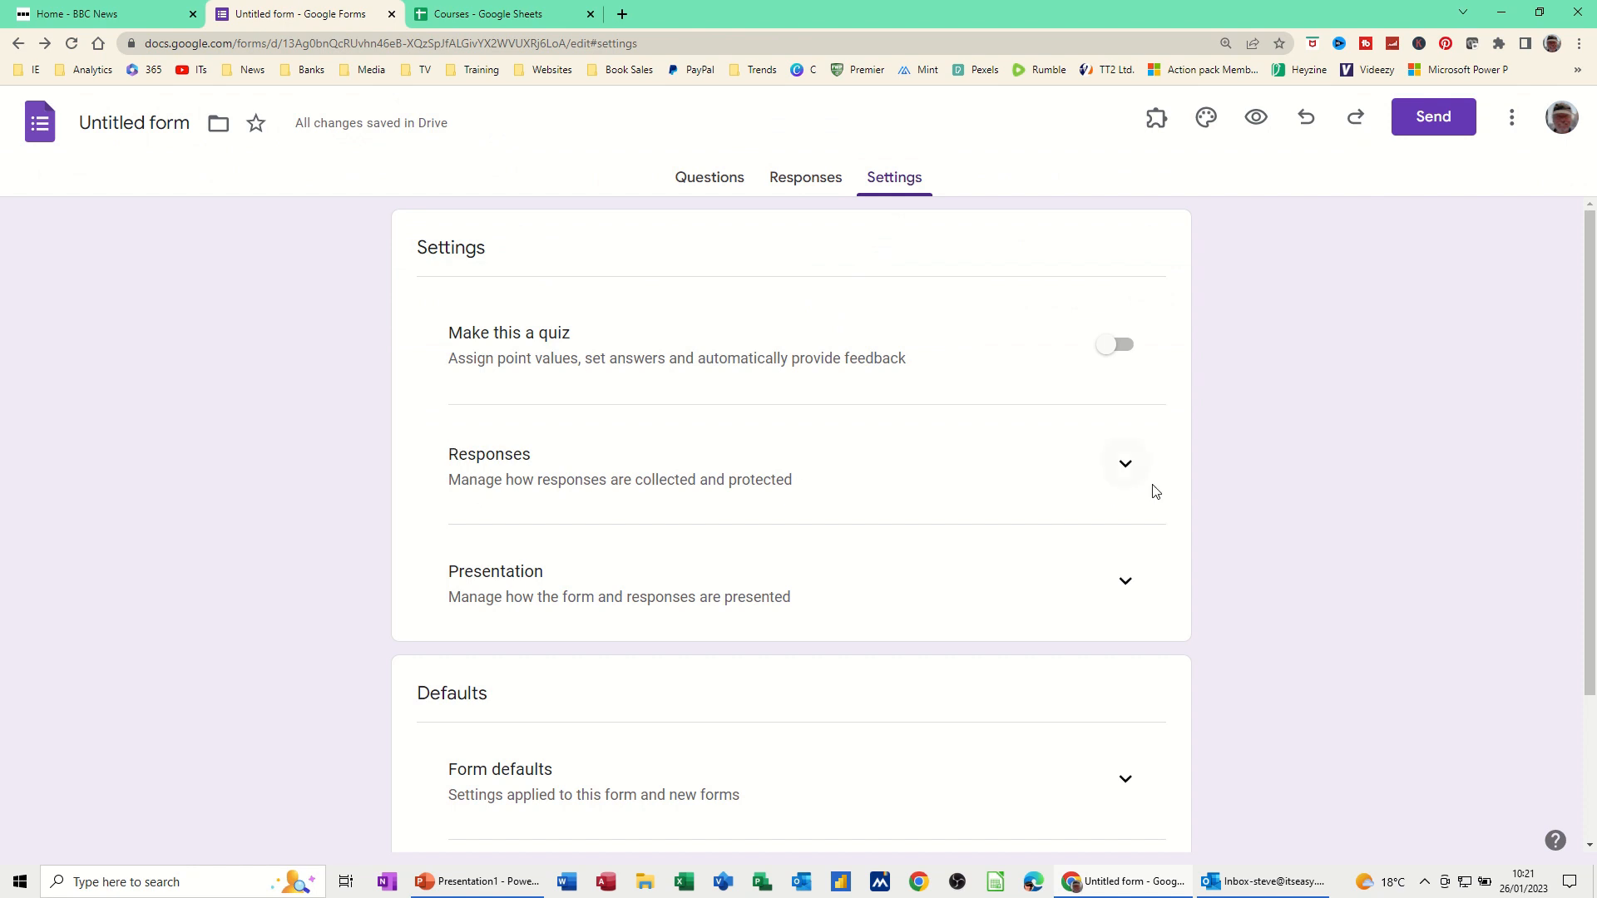
click(1127, 467)
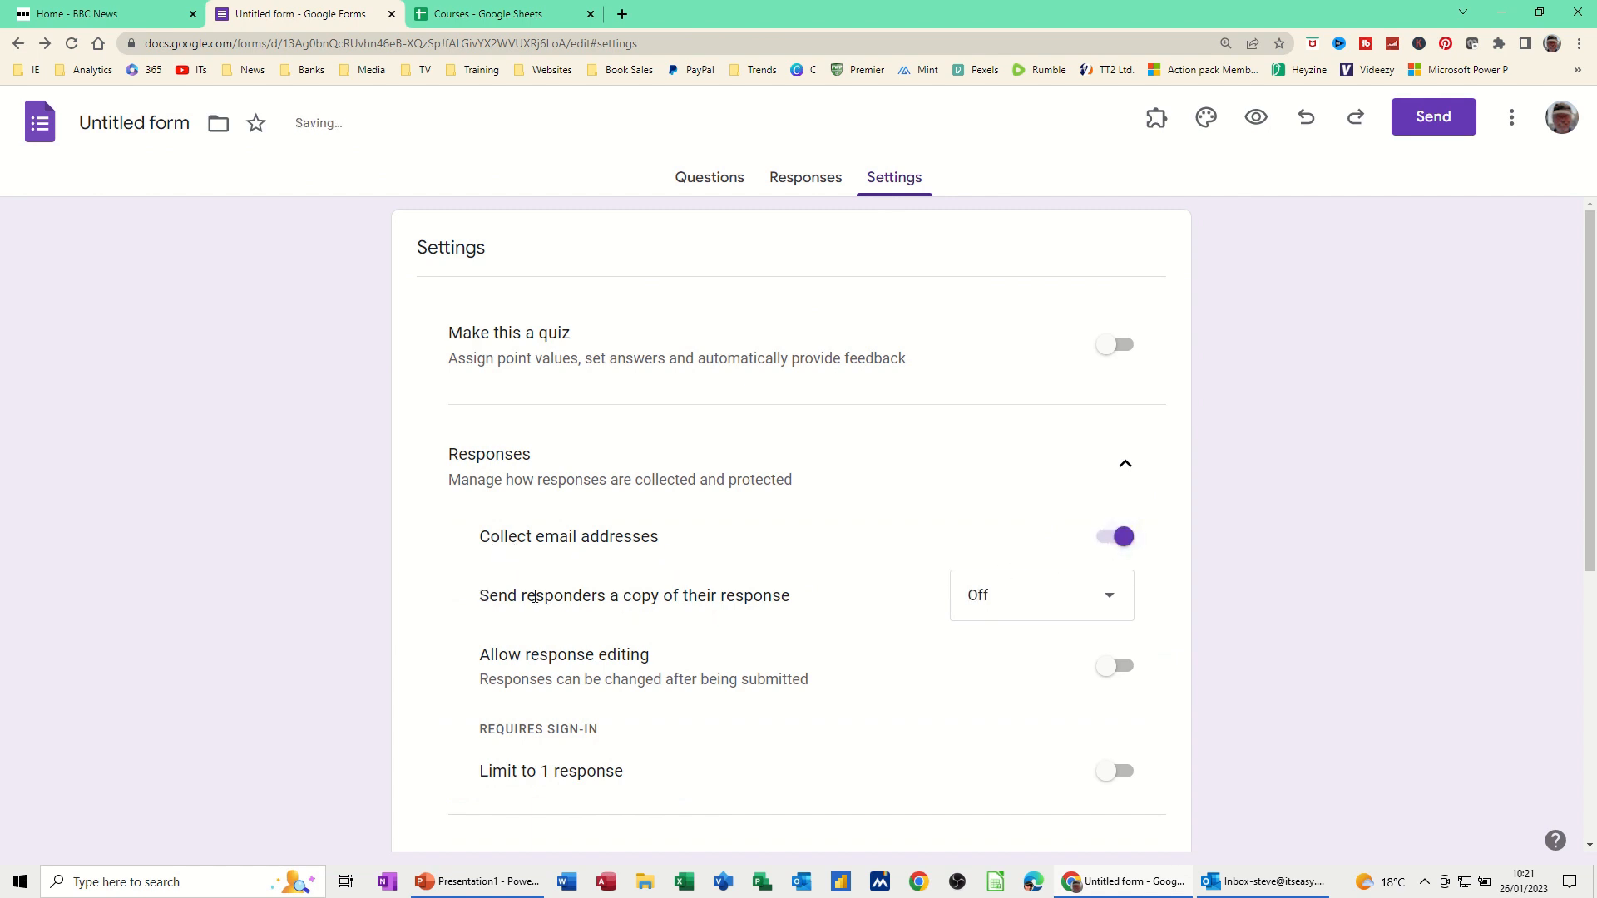
click(1110, 605)
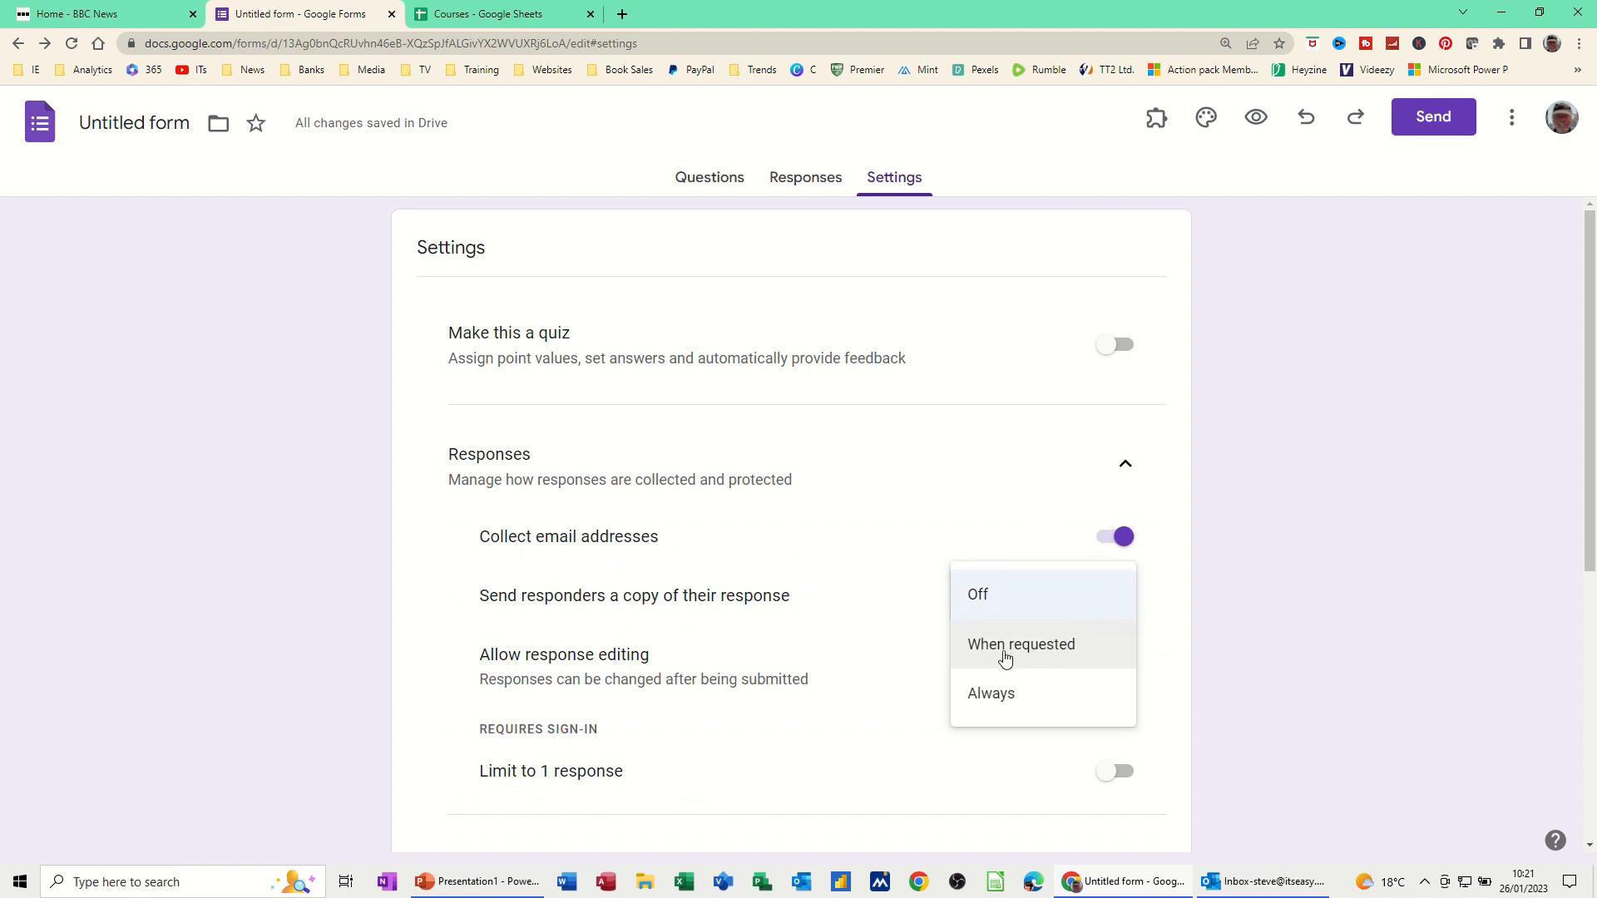
click(989, 692)
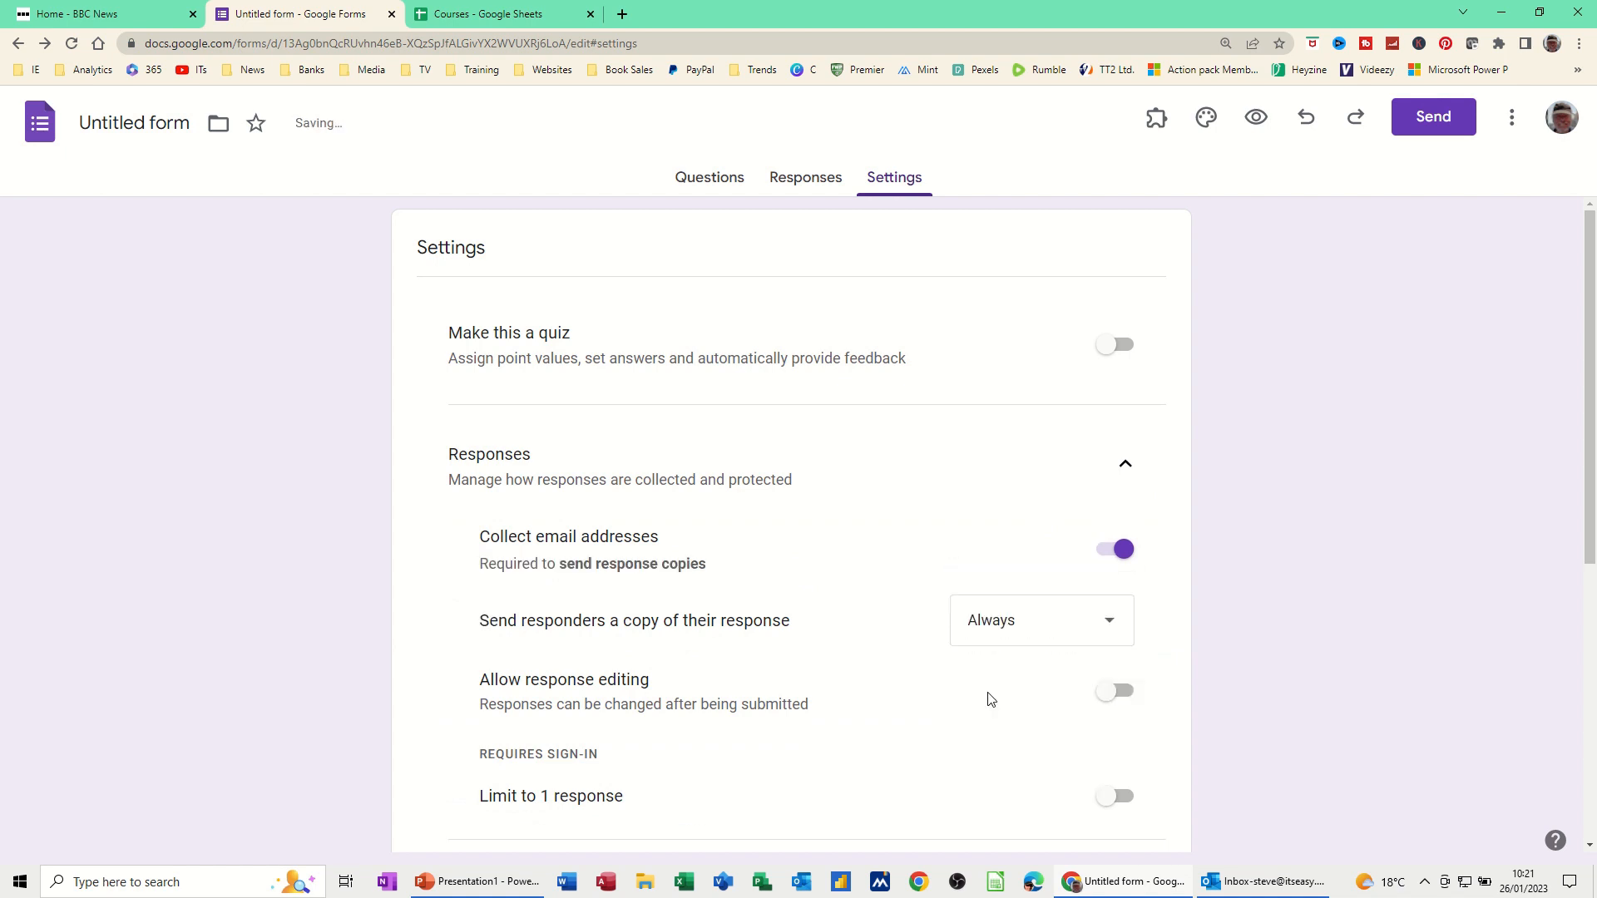
scroll(691, 763, down, 3)
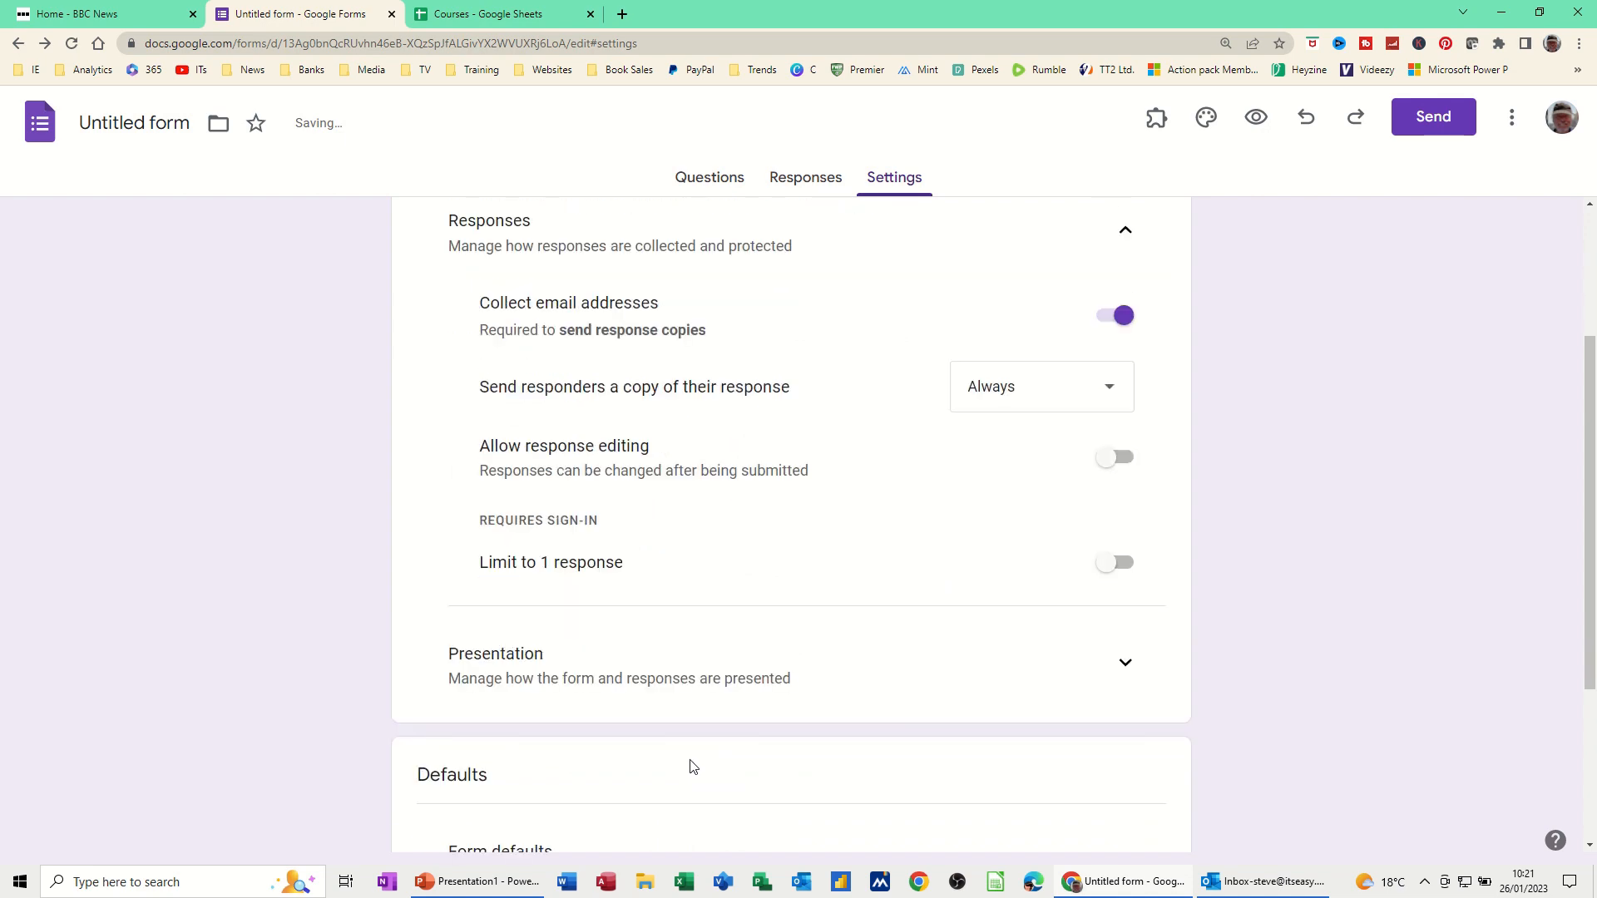
scroll(616, 683, down, 3)
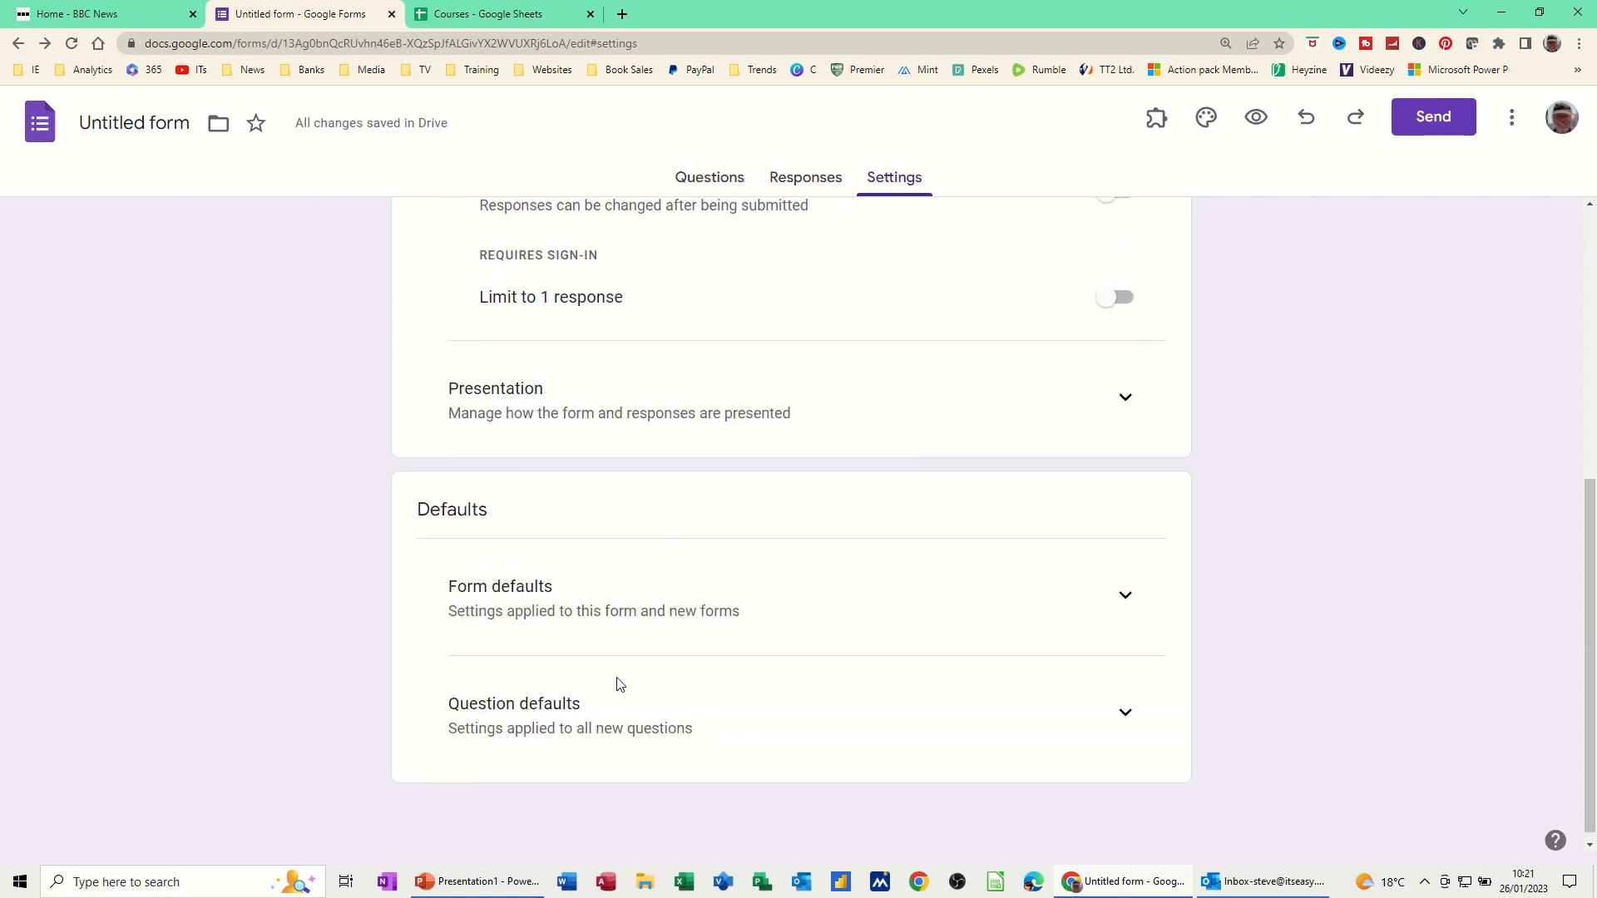
scroll(619, 684, up, 6)
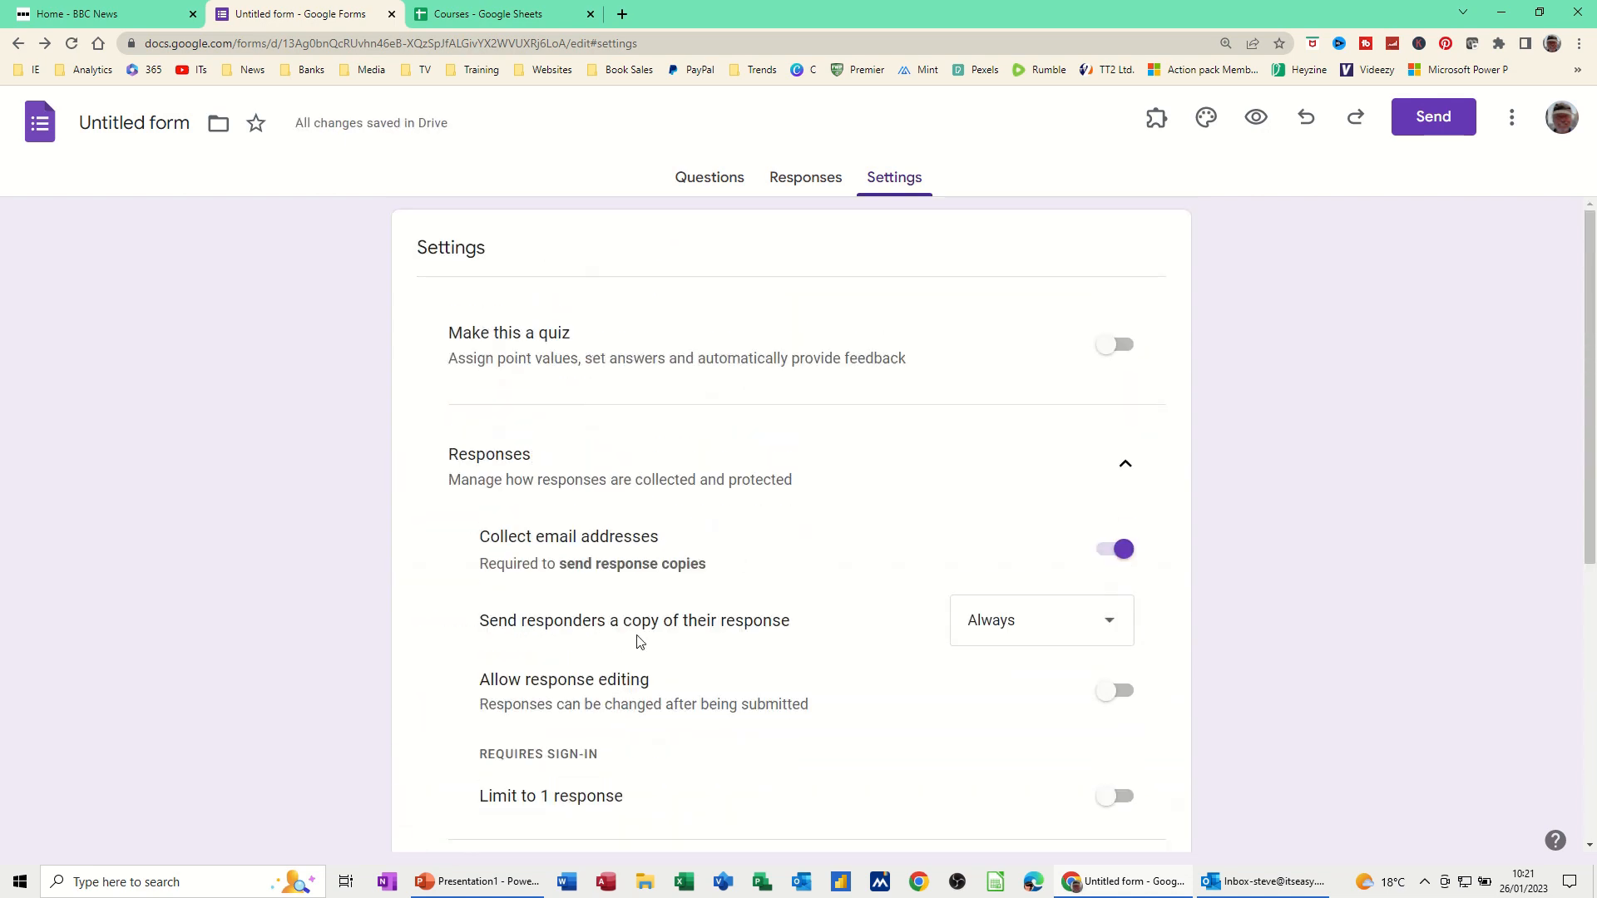
scroll(540, 399, down, 6)
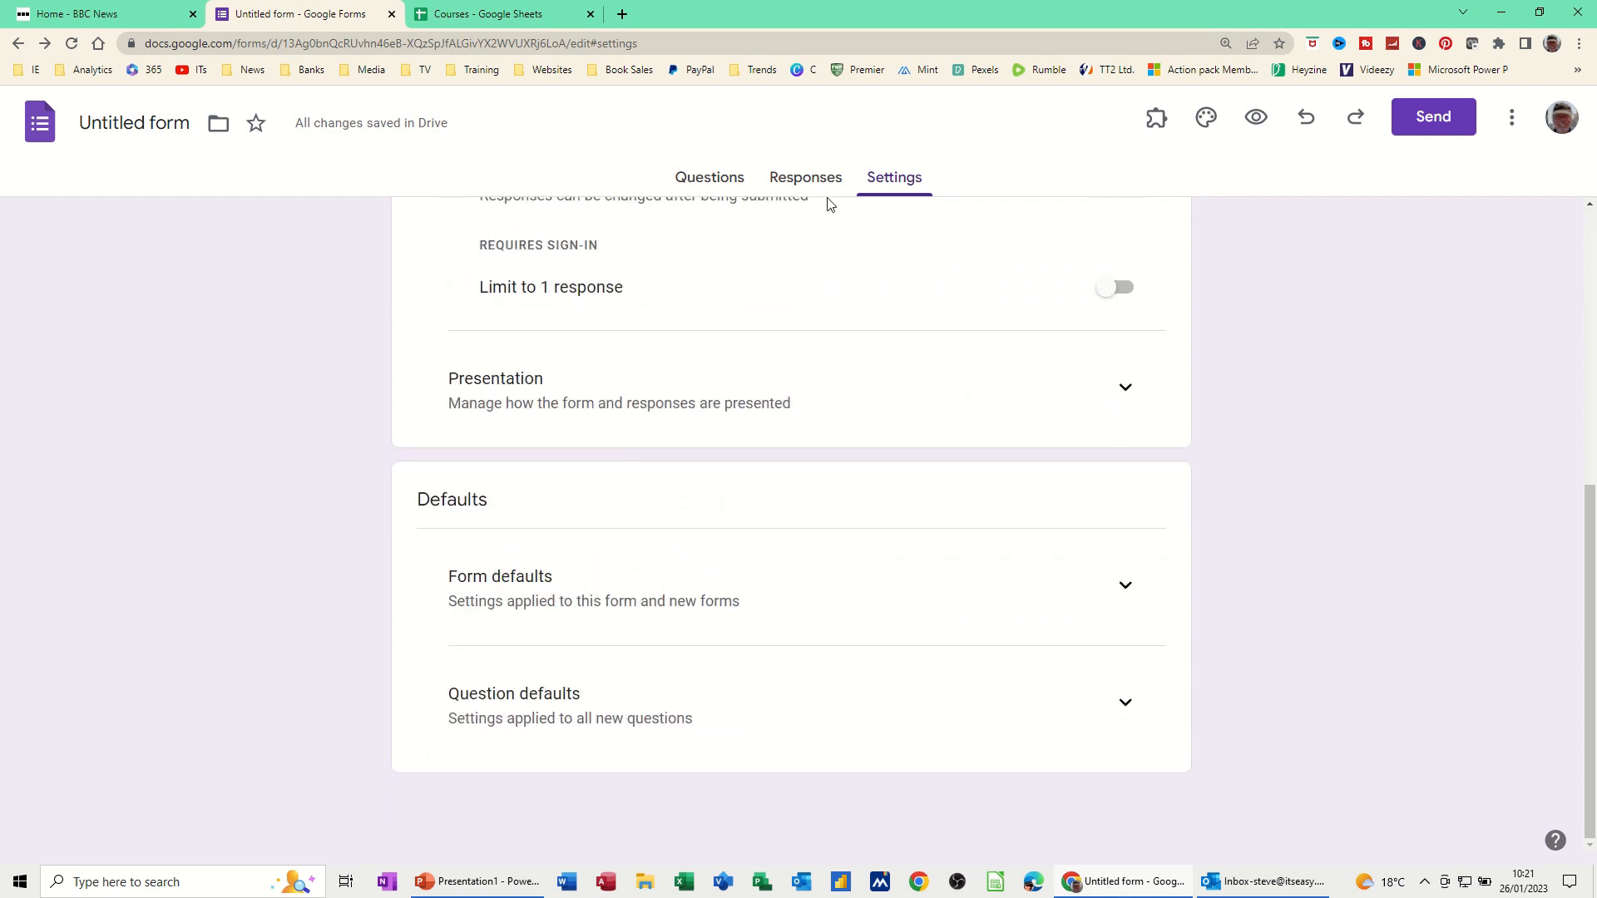
Back in Questions, add a new section after the What Level question
click(715, 182)
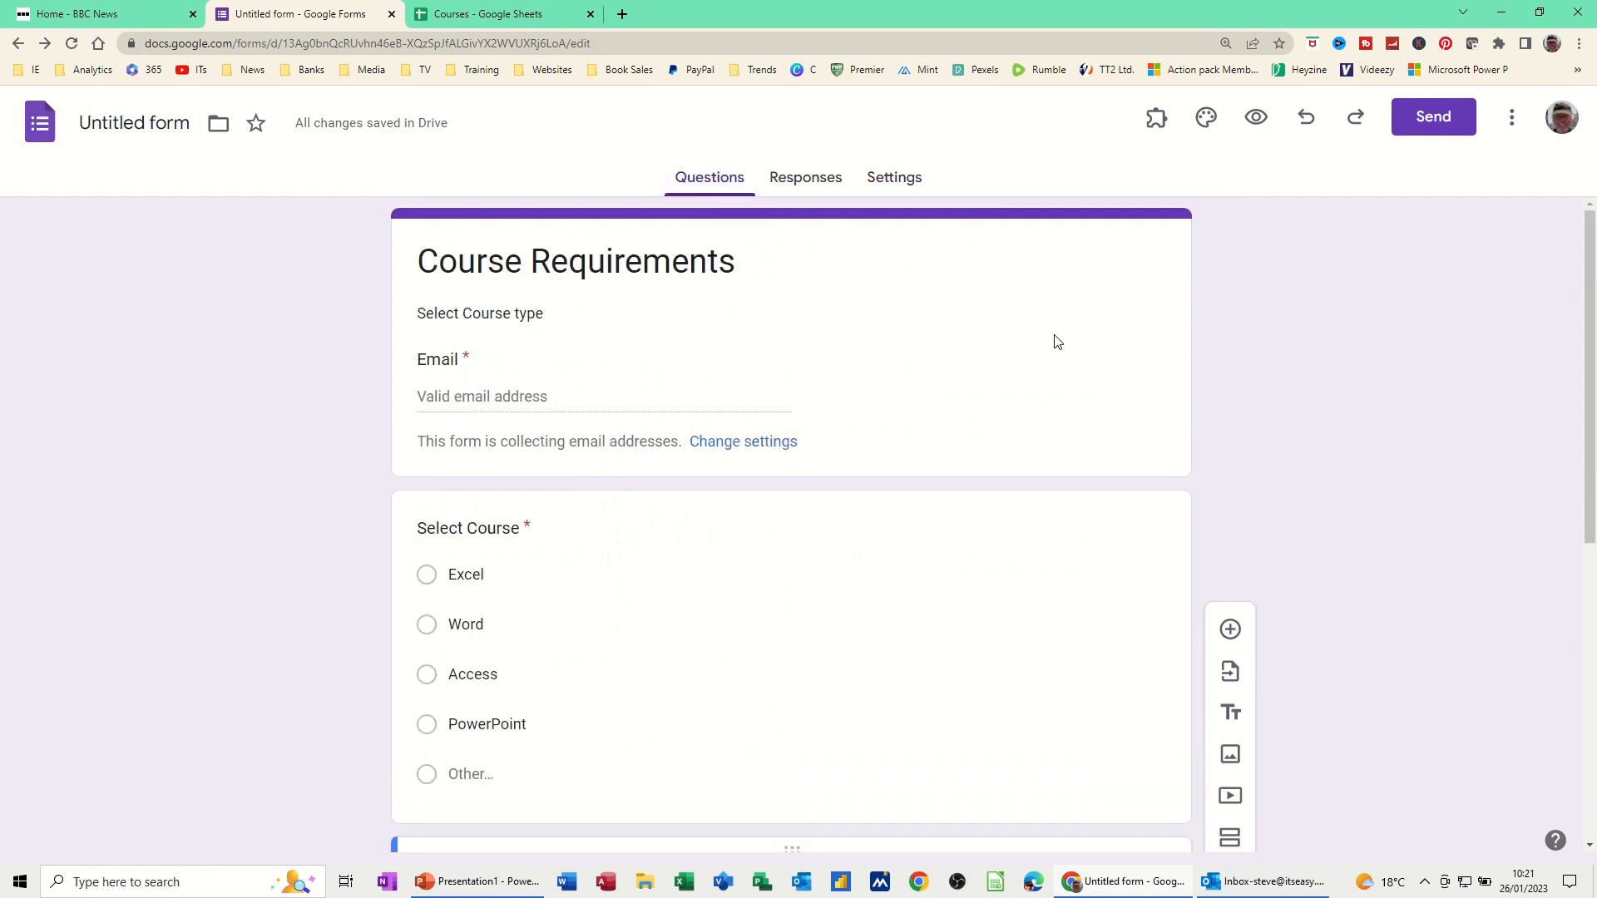
scroll(1198, 453, down, 3)
scroll(670, 435, down, 4)
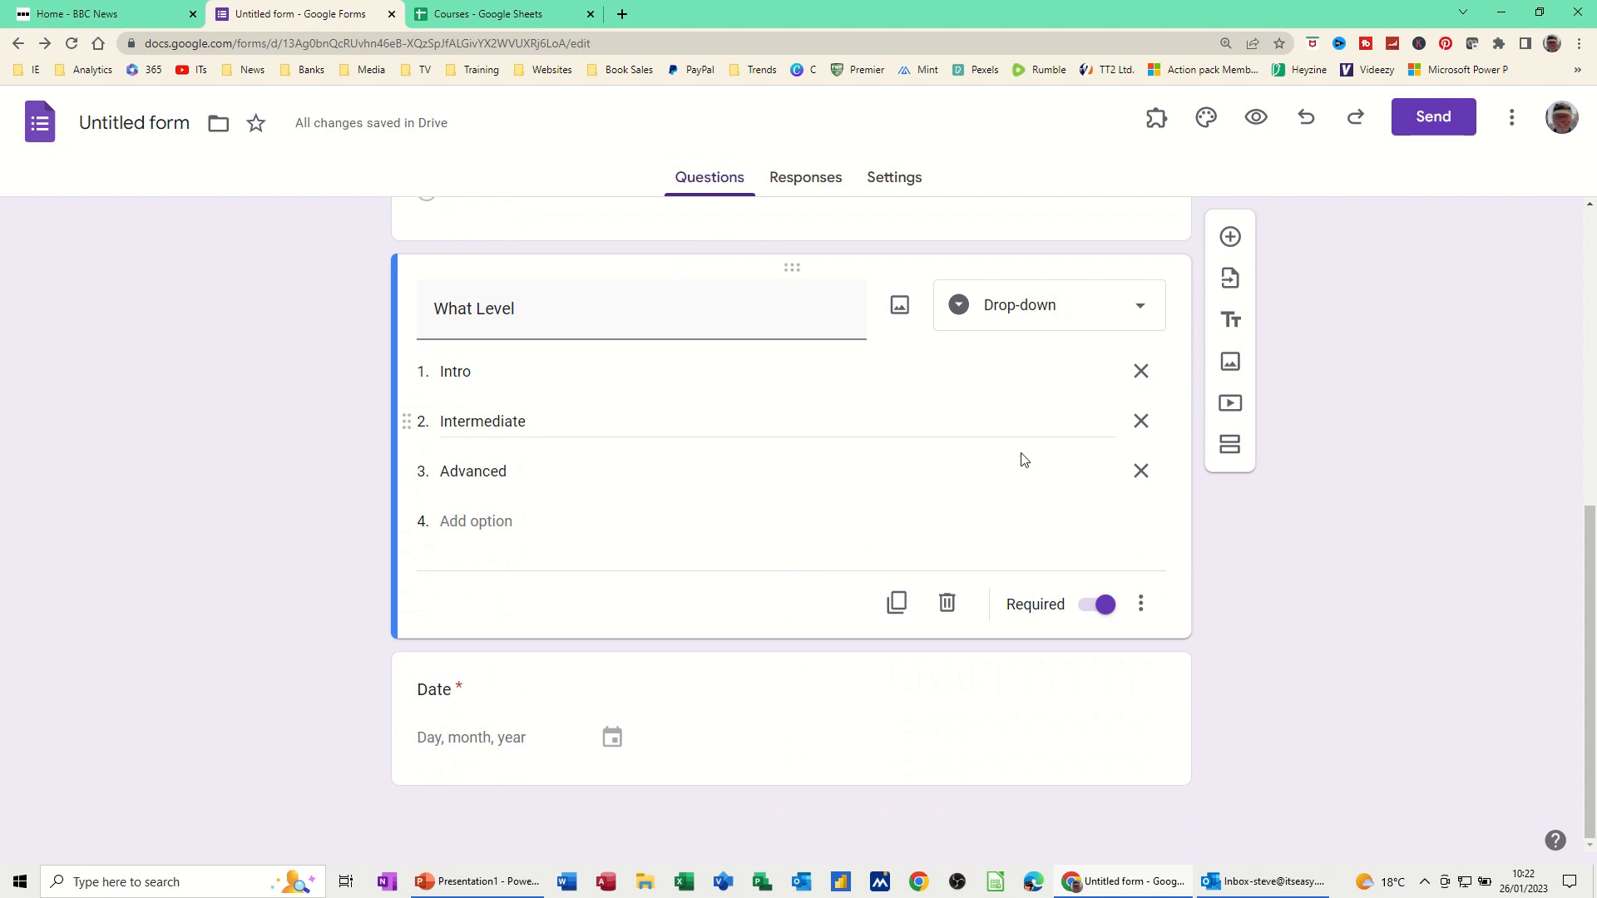
click(1234, 456)
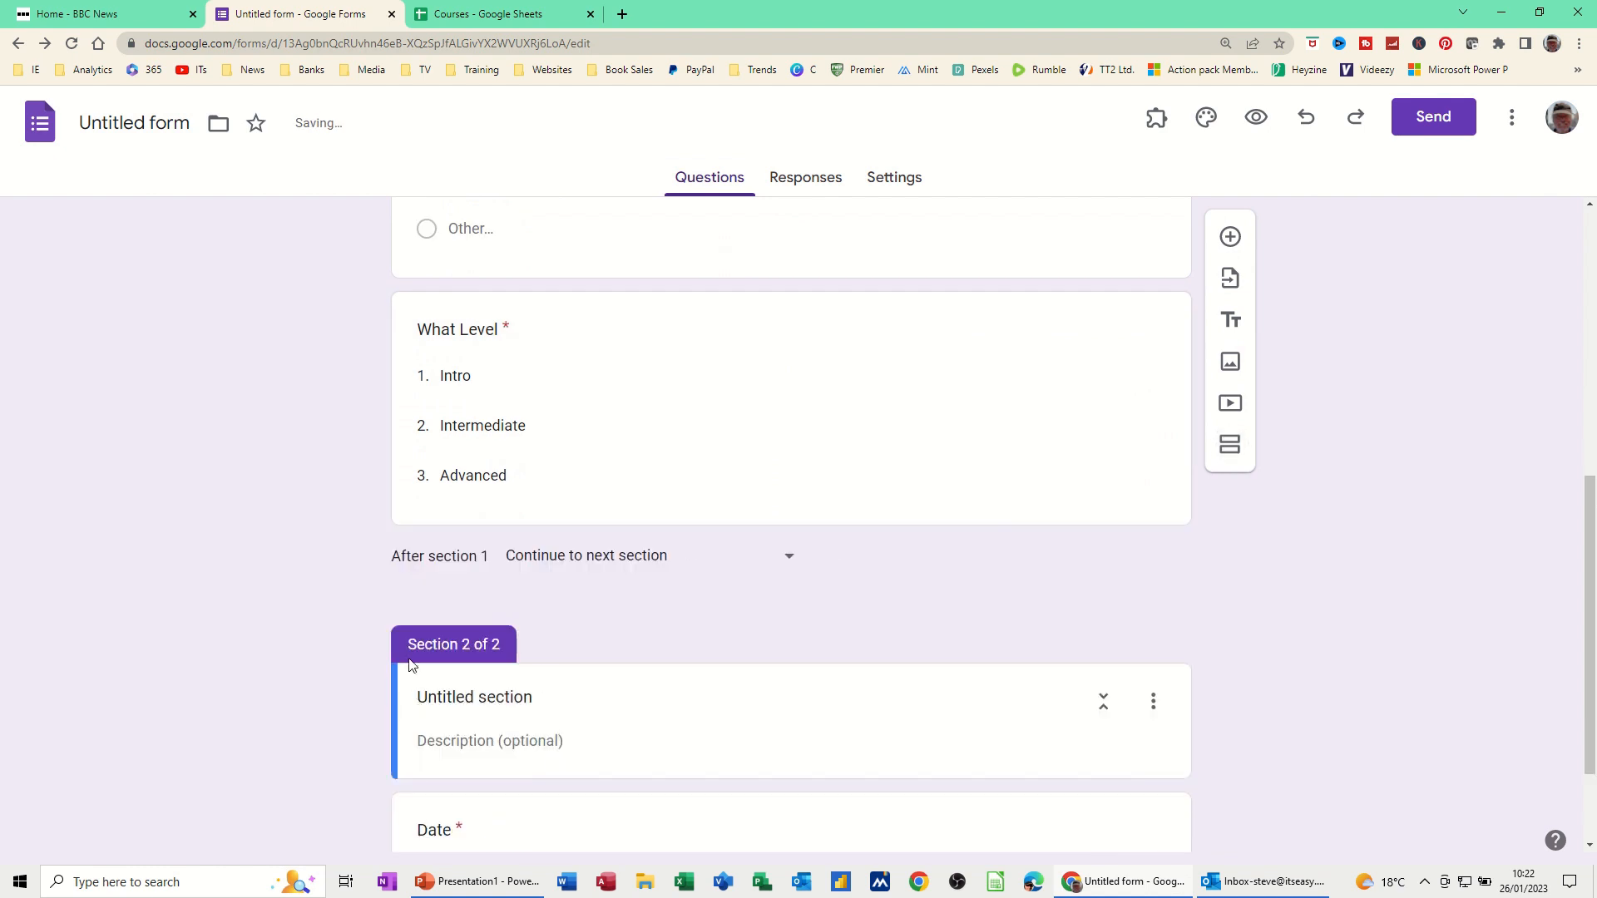
Title the new section 'Course History' with the description 'What level are you'
click(457, 697)
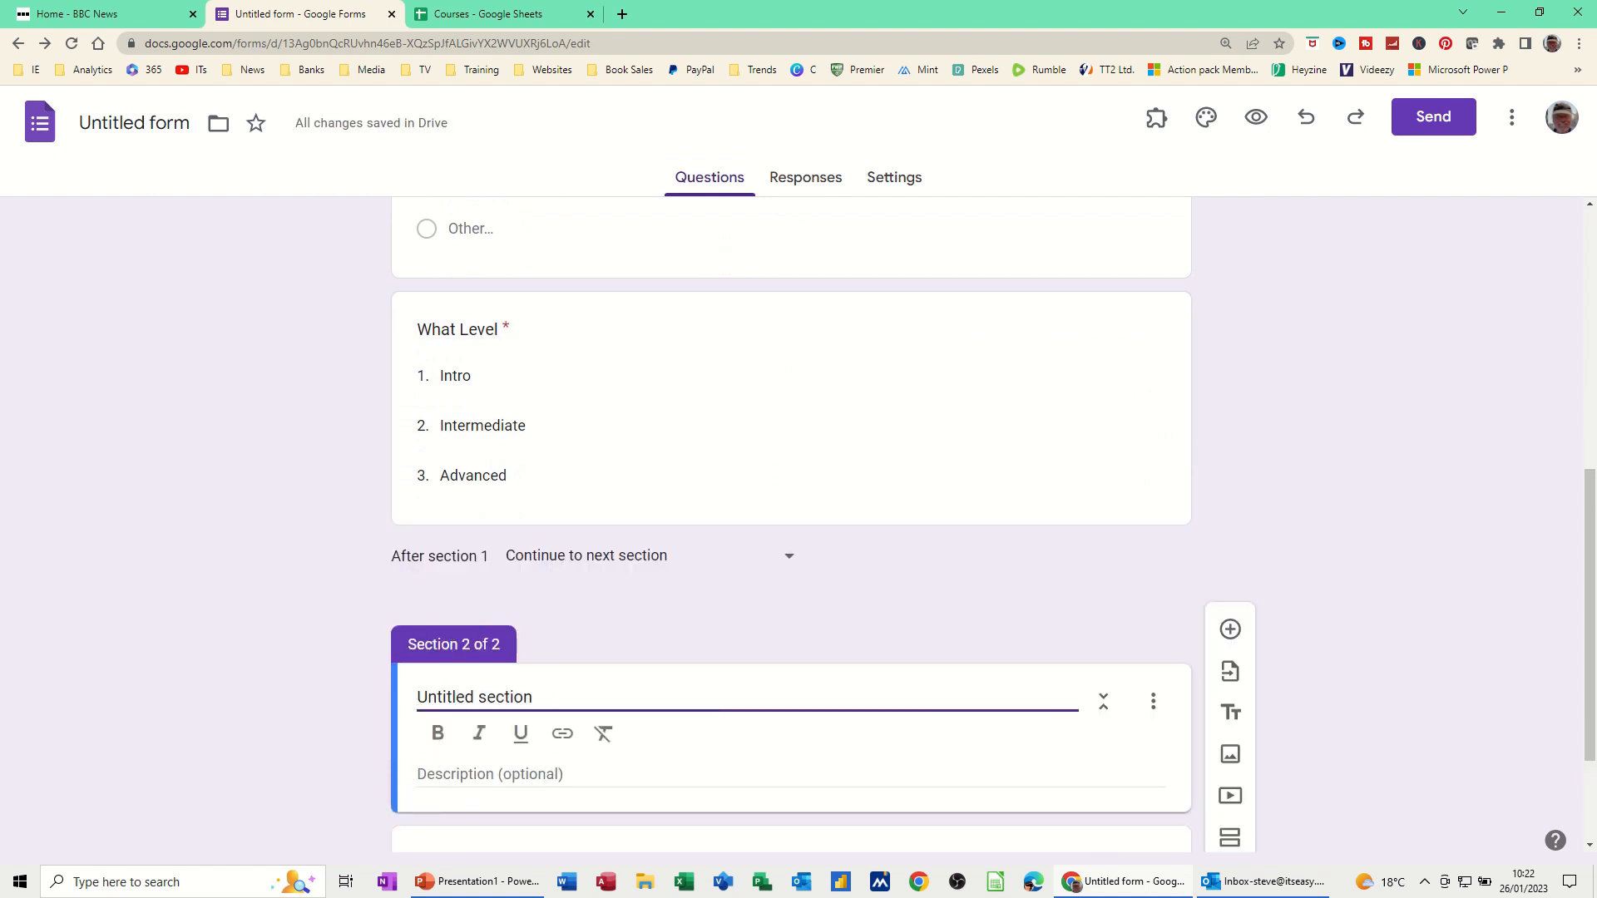
drag(564, 707, 410, 705)
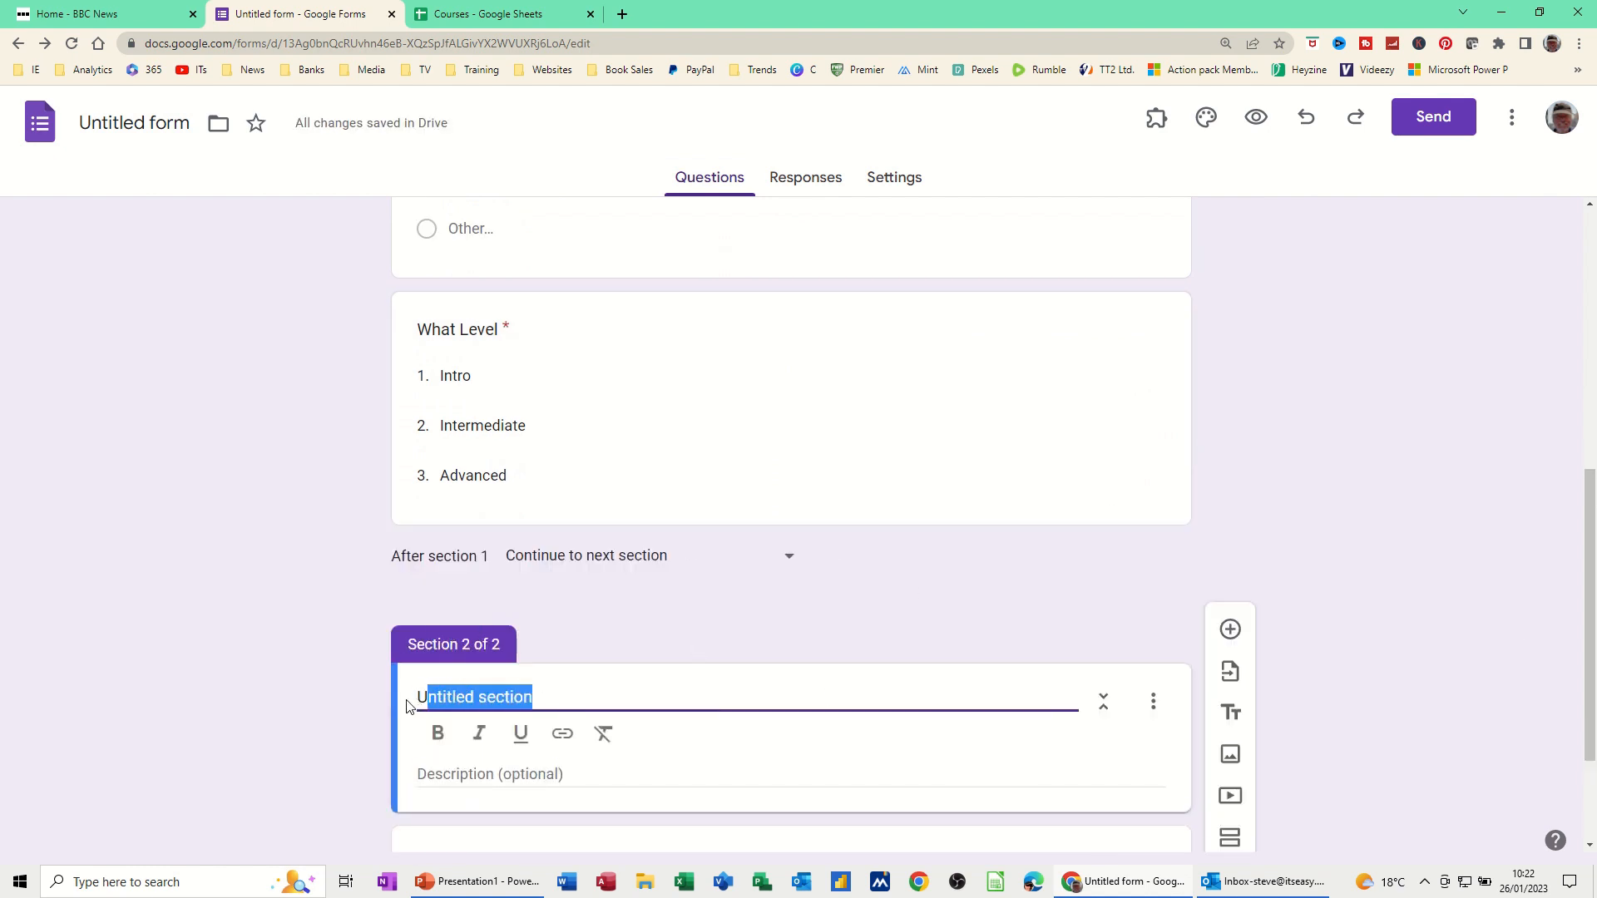
text(Course History)
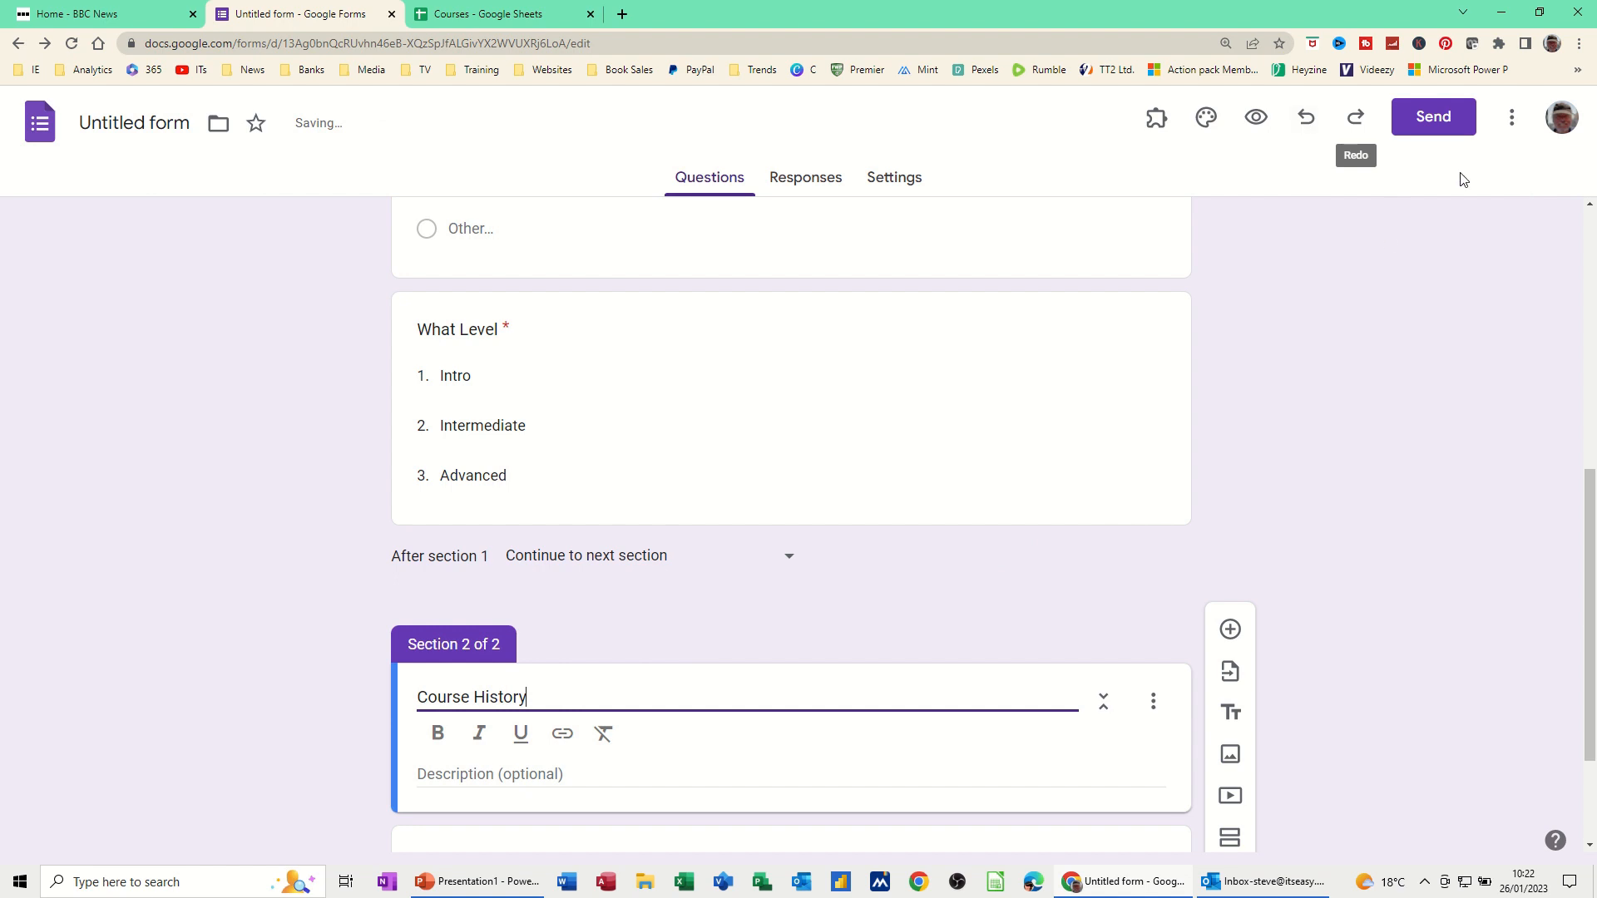
click(574, 772)
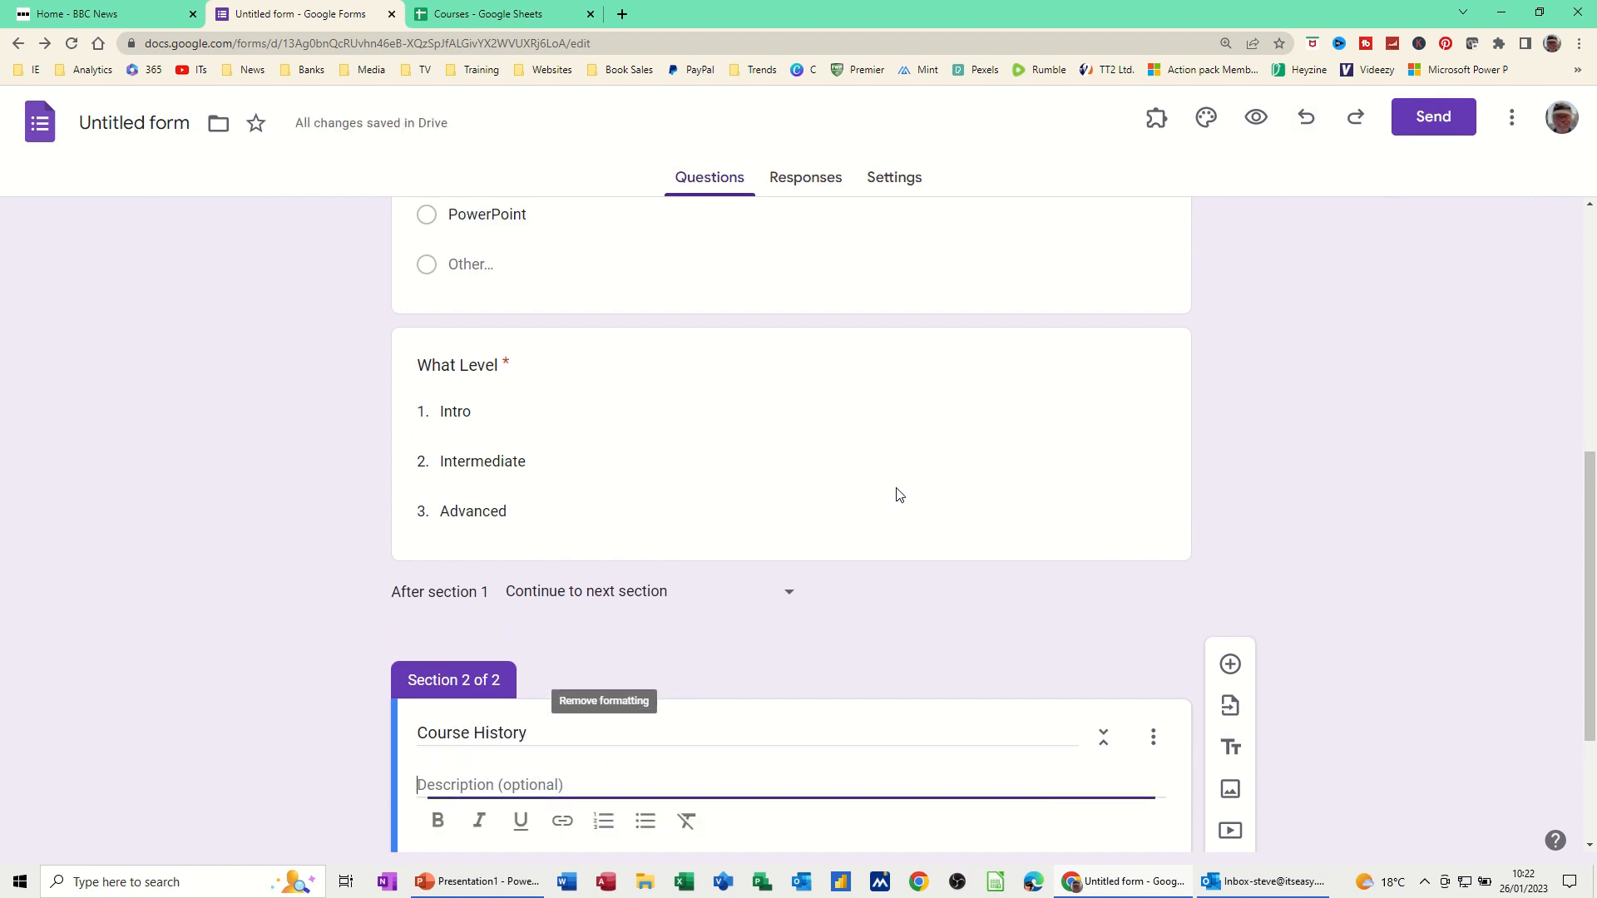
text(What)
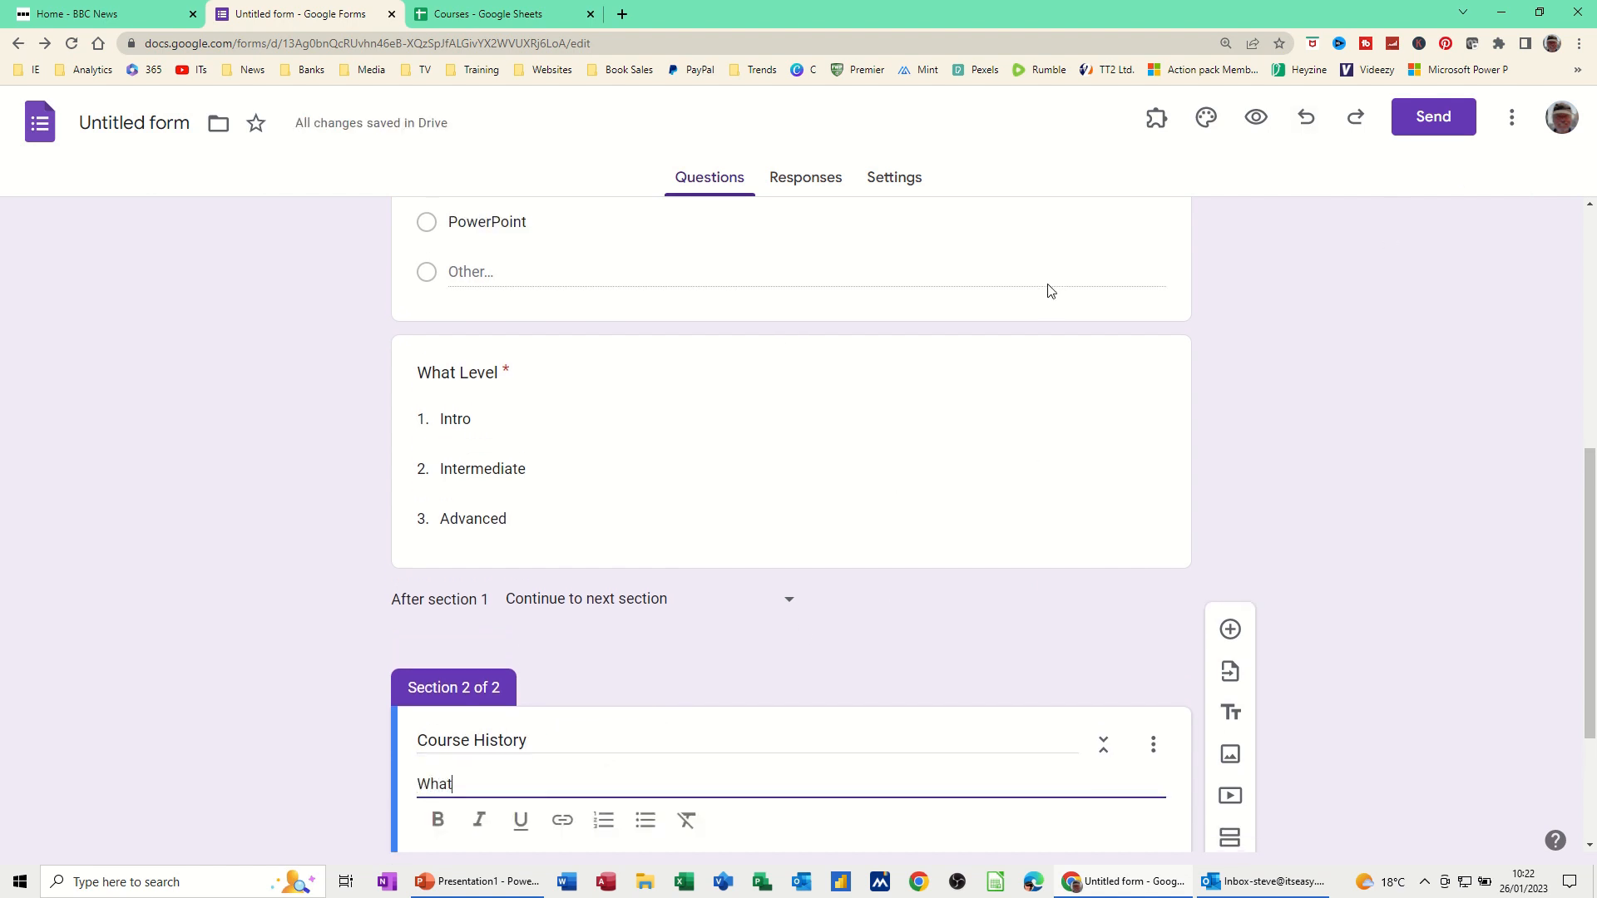
text( level are you)
scroll(747, 733, down, 2)
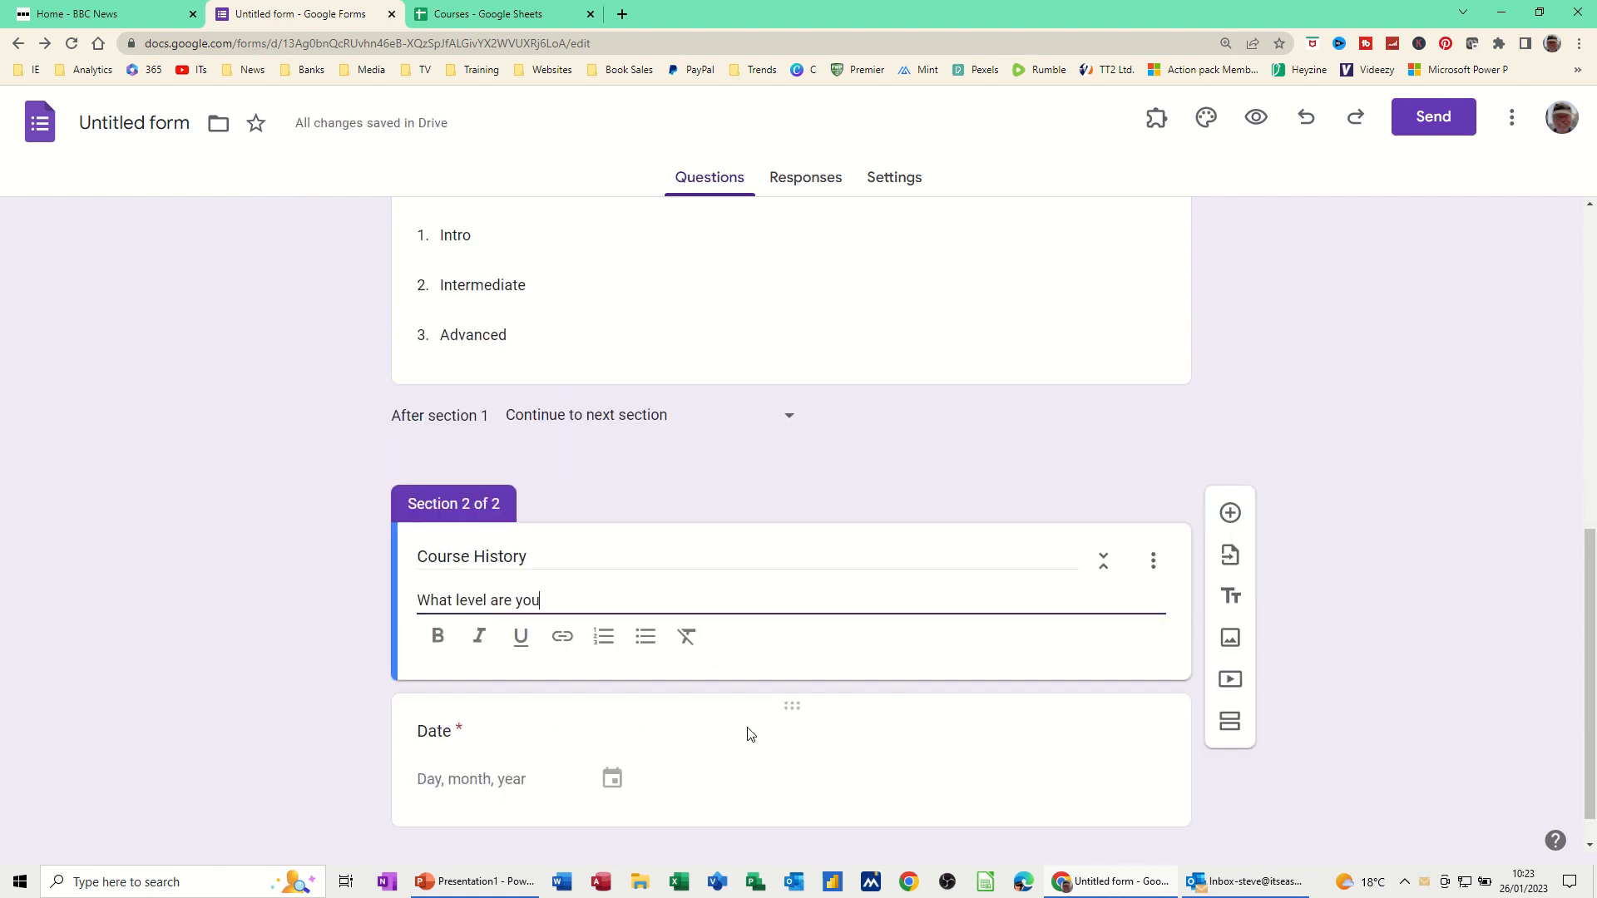
Add a multiple-choice question titled 'Select option' to Course History
click(1230, 514)
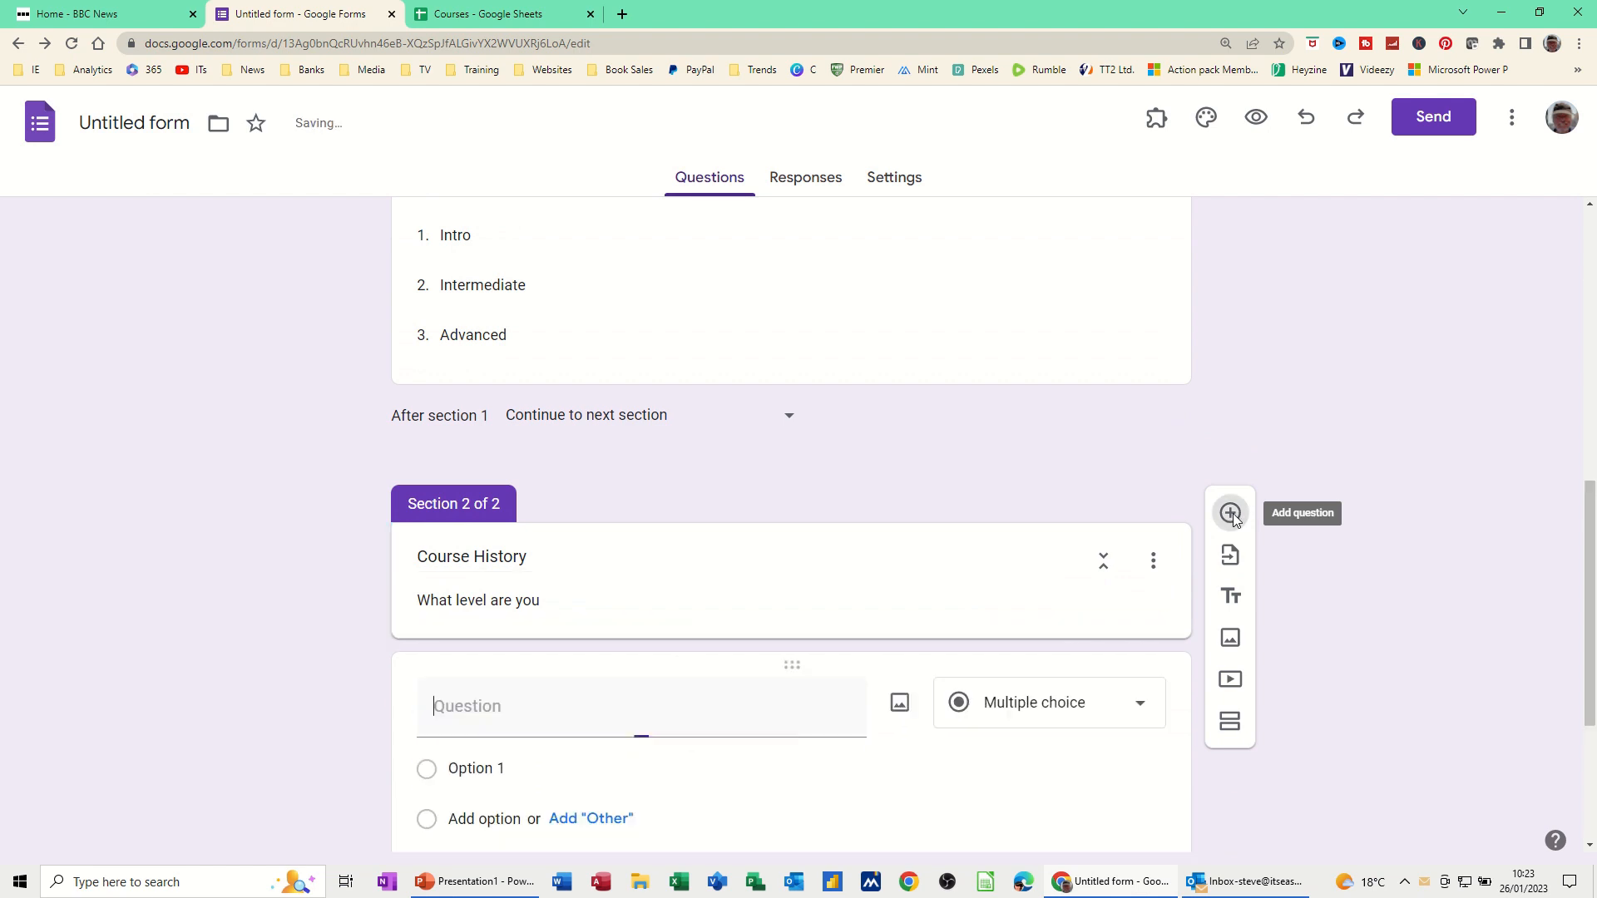
click(1136, 713)
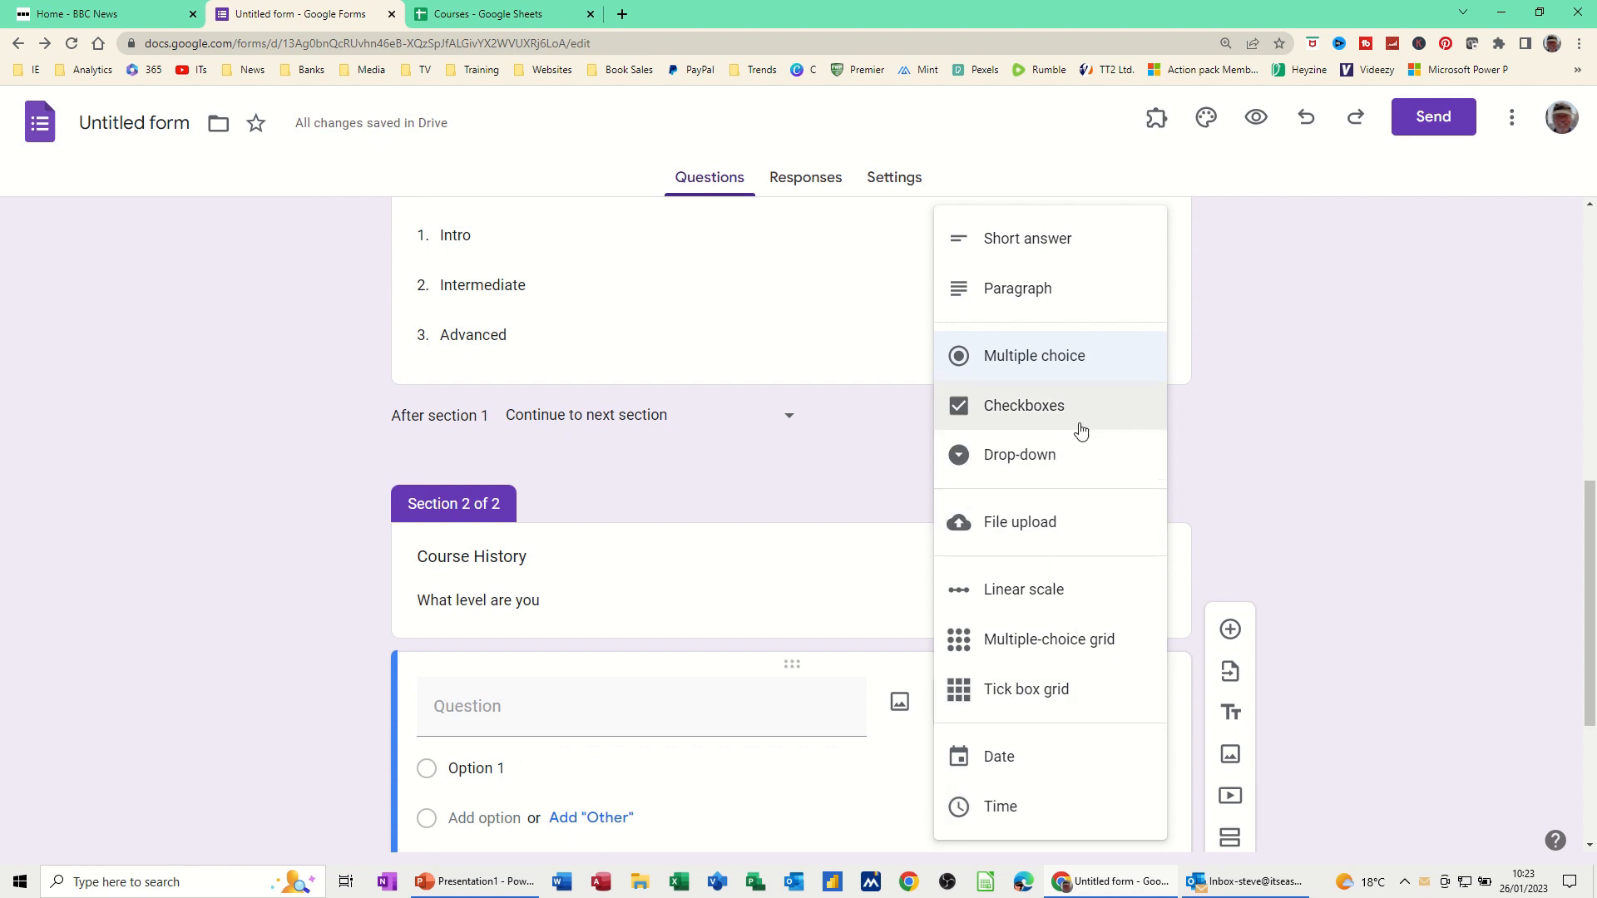
click(1059, 365)
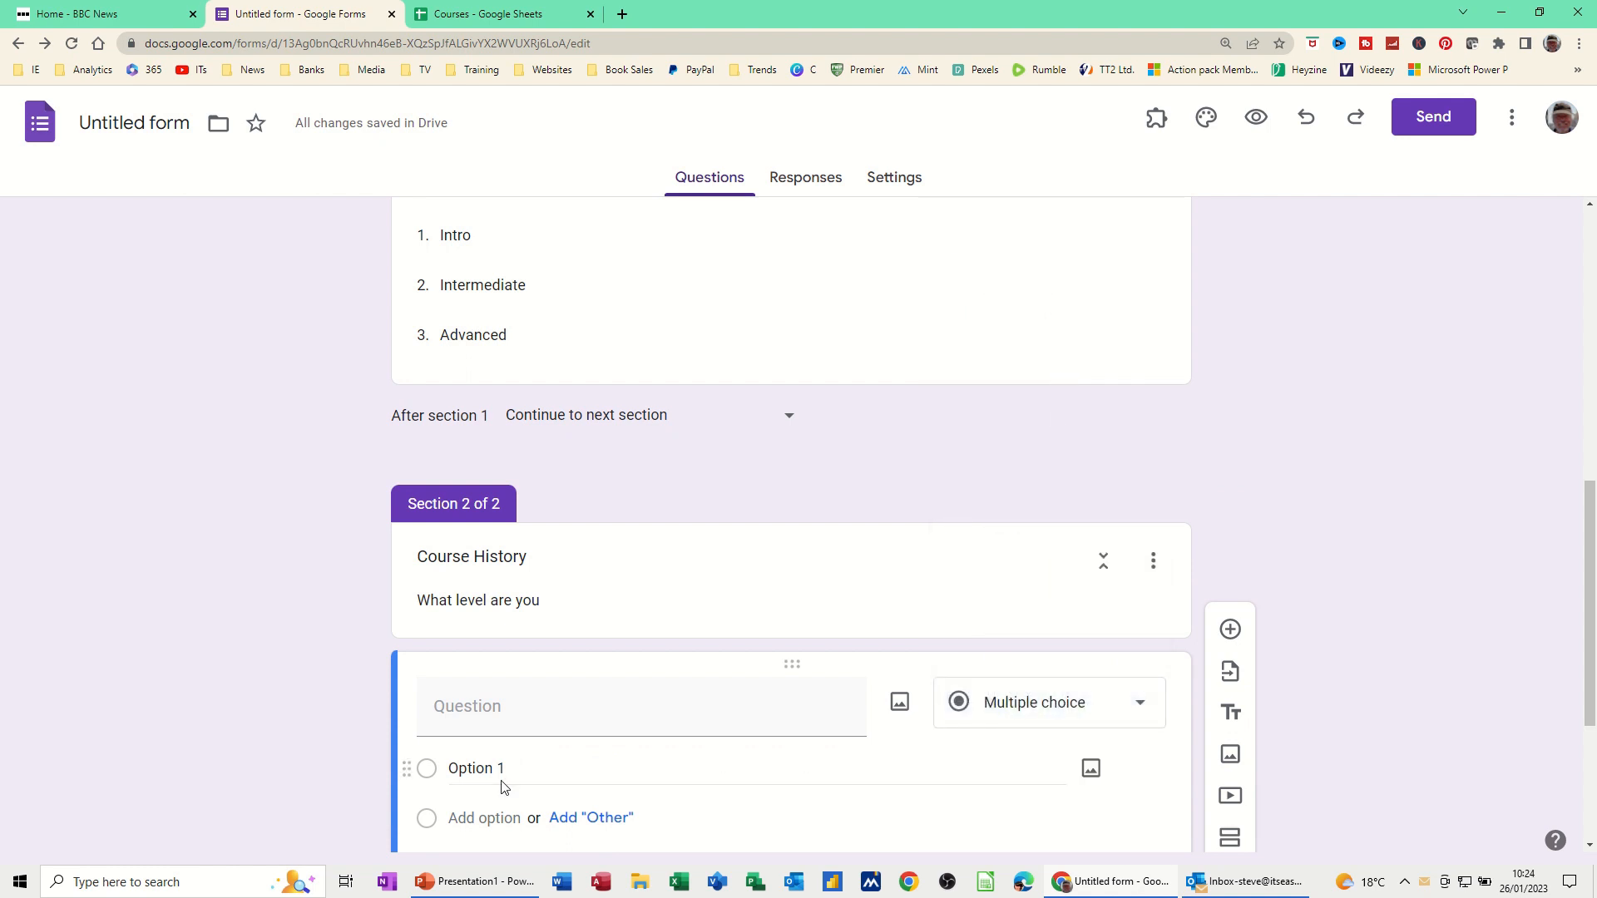
click(488, 715)
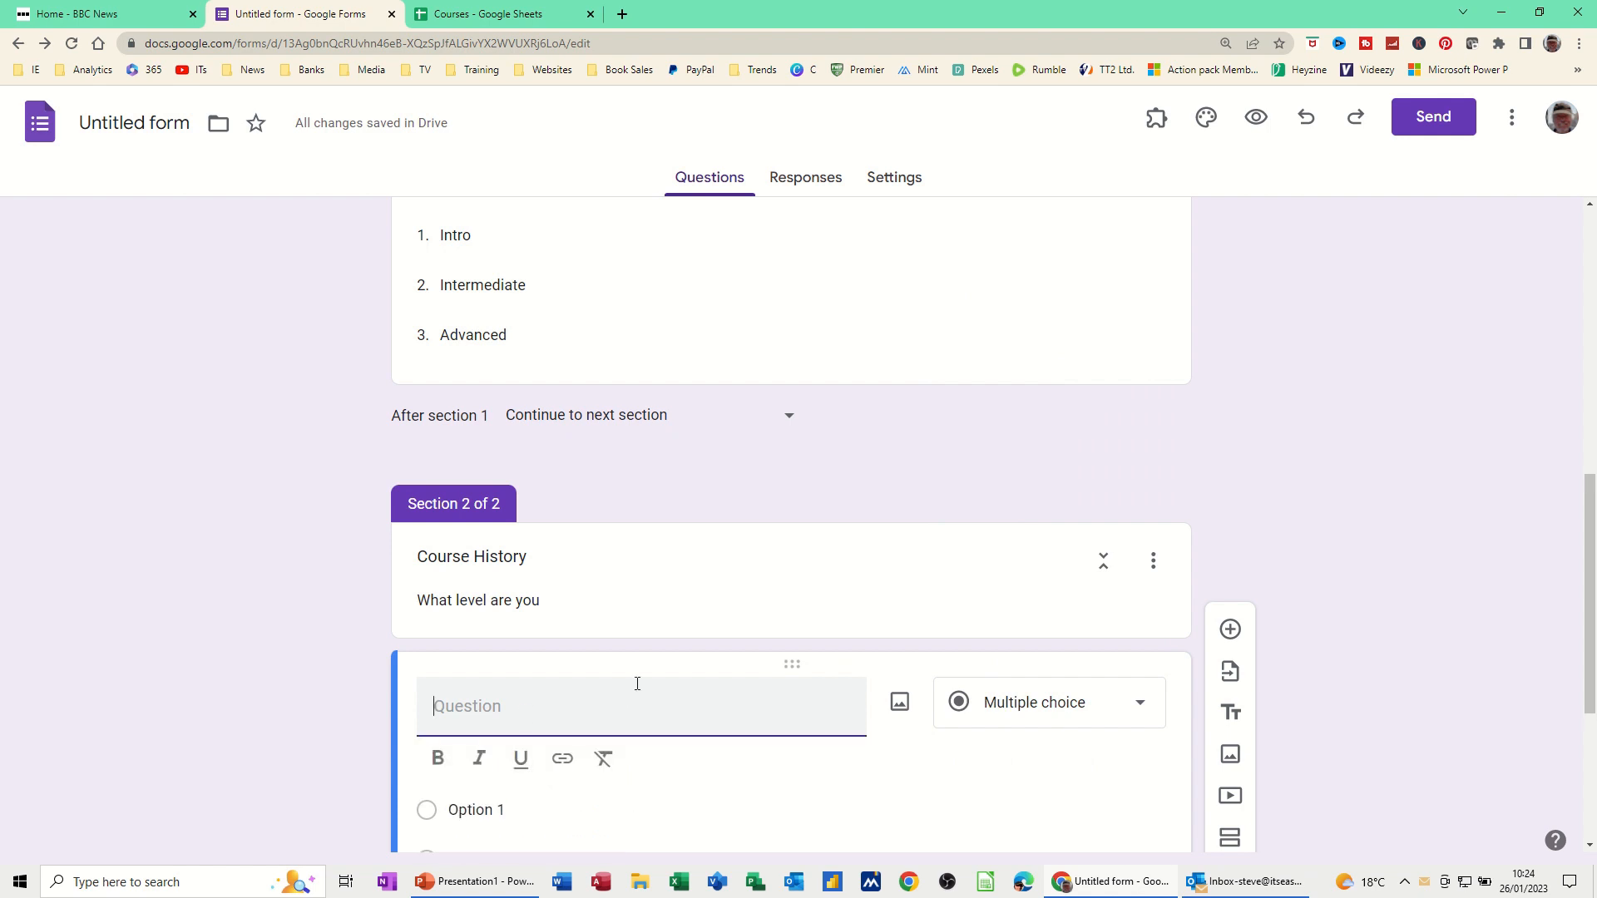
text(Select option)
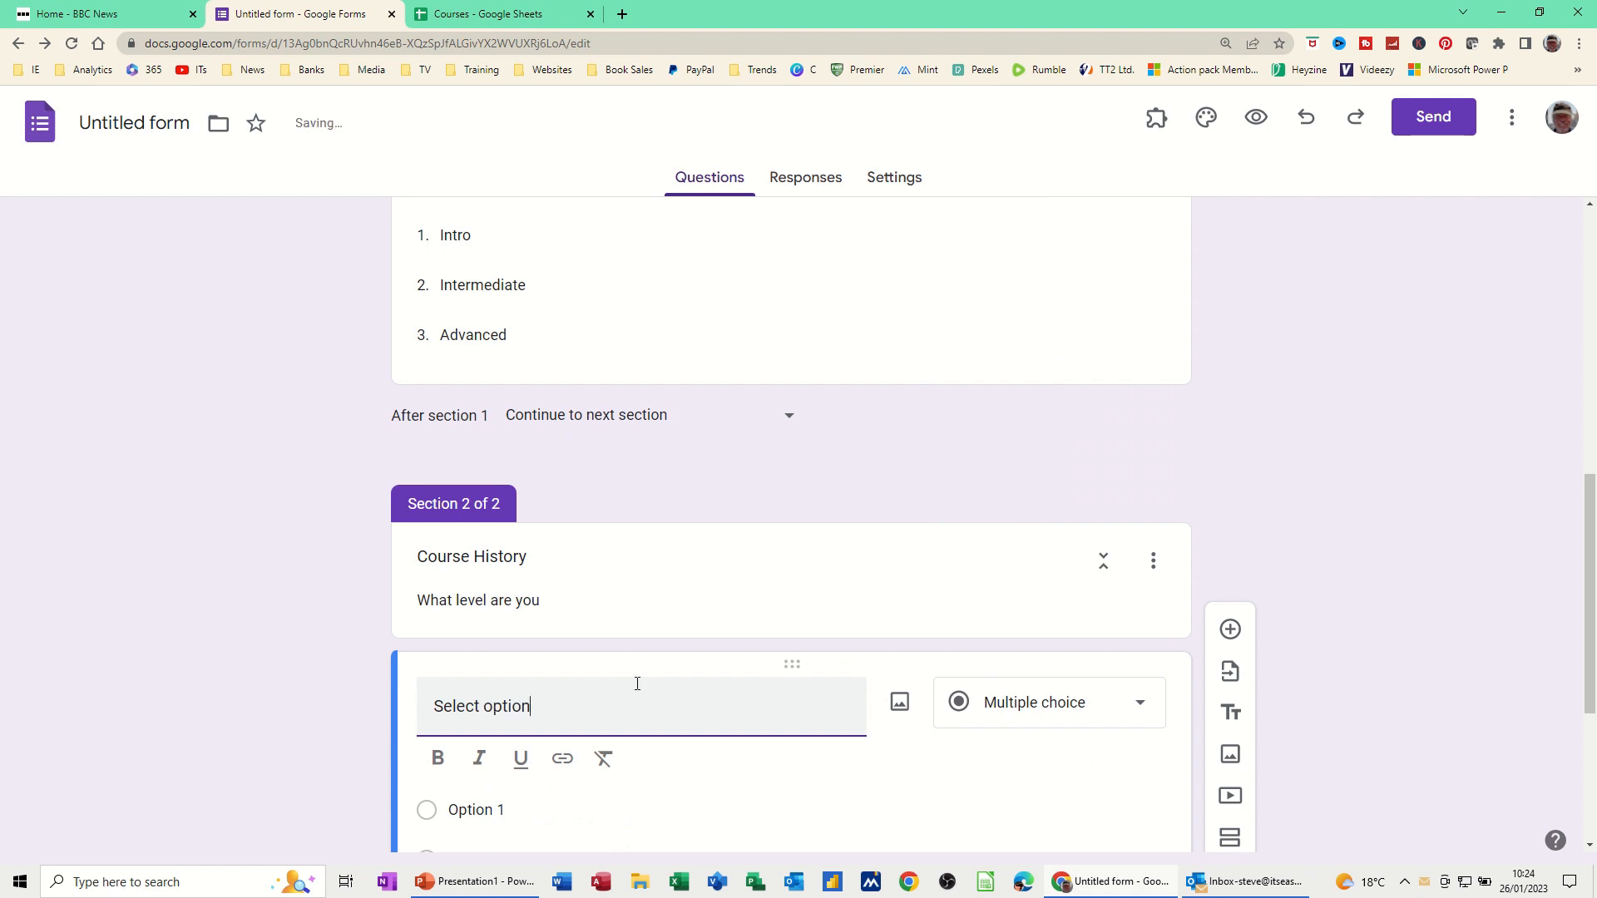
Give Select option the choices Beginner, Never used and User, and make it required
click(532, 821)
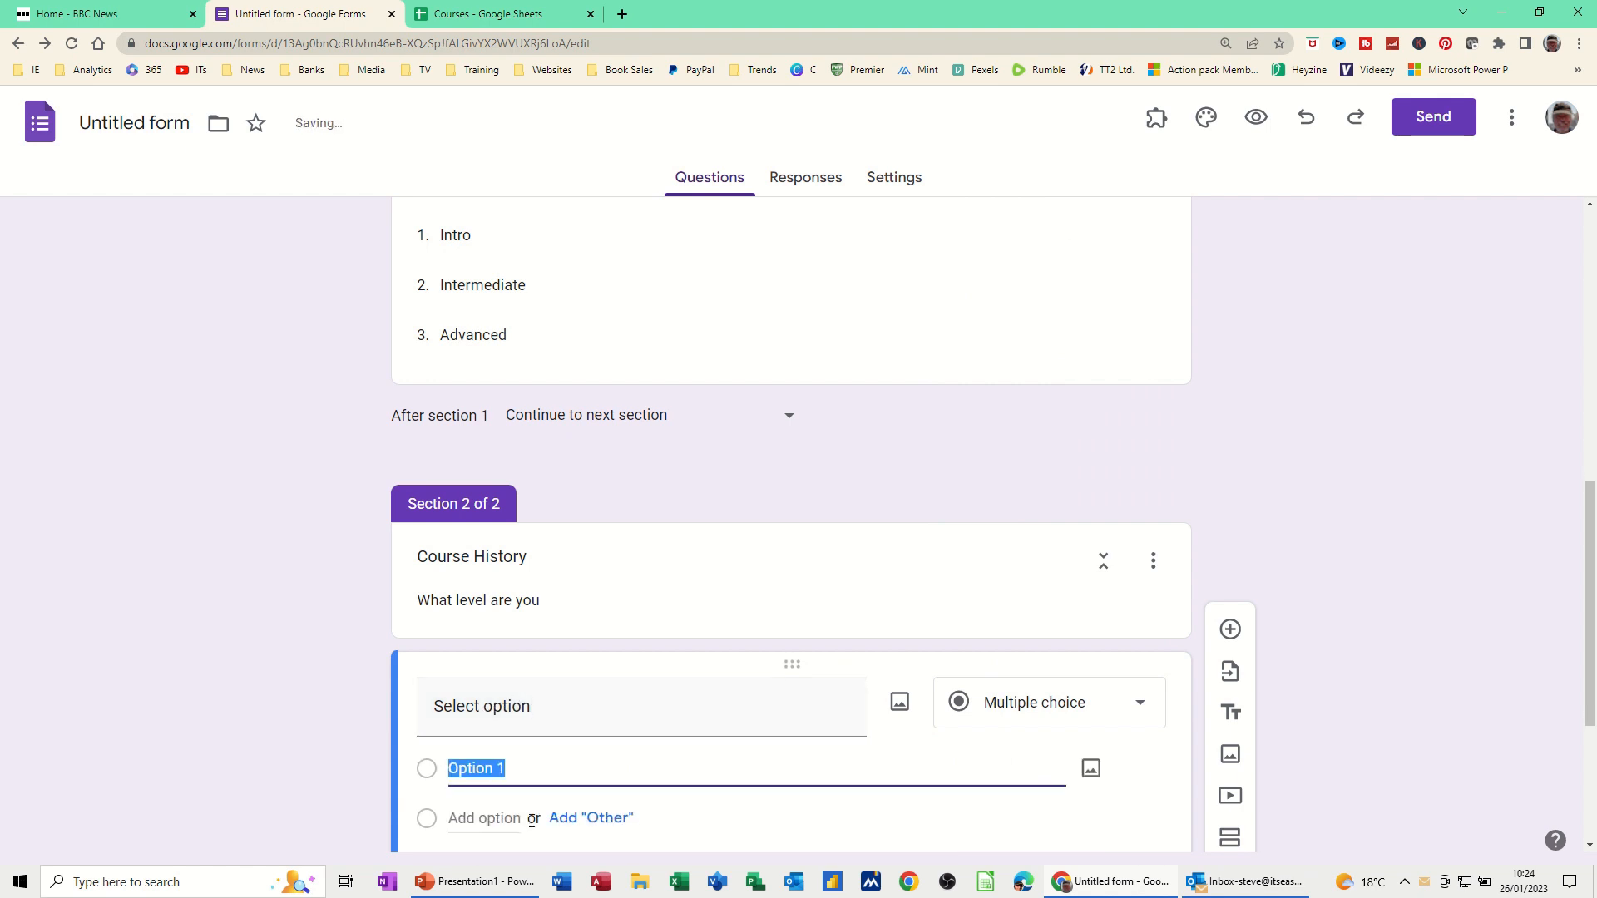
text(Beginner)
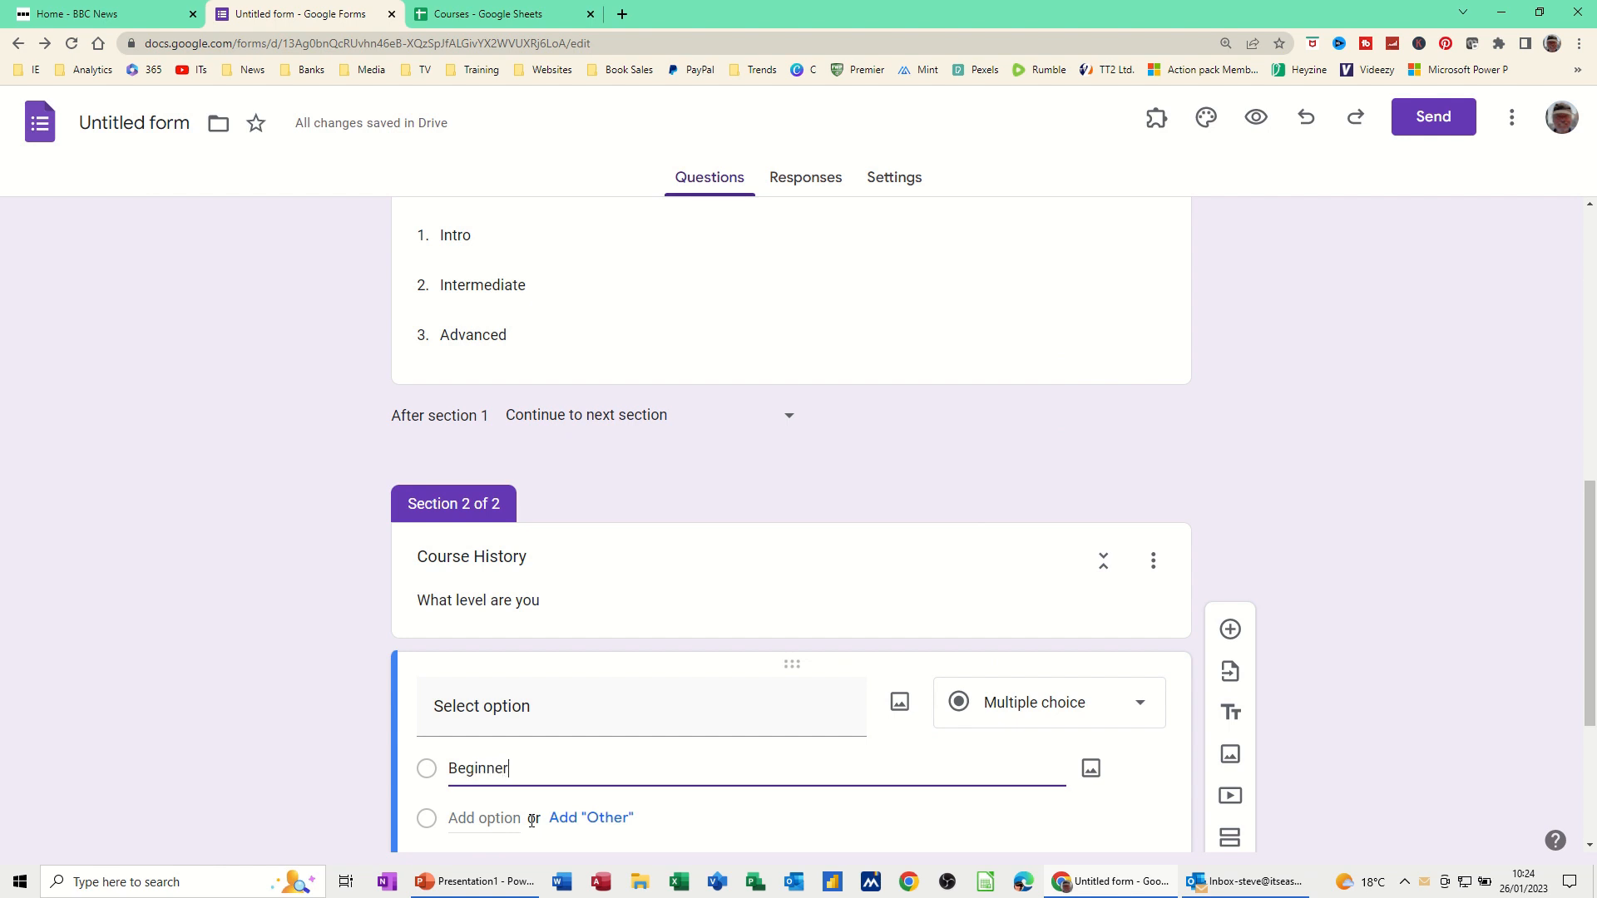
scroll(507, 611, down, 3)
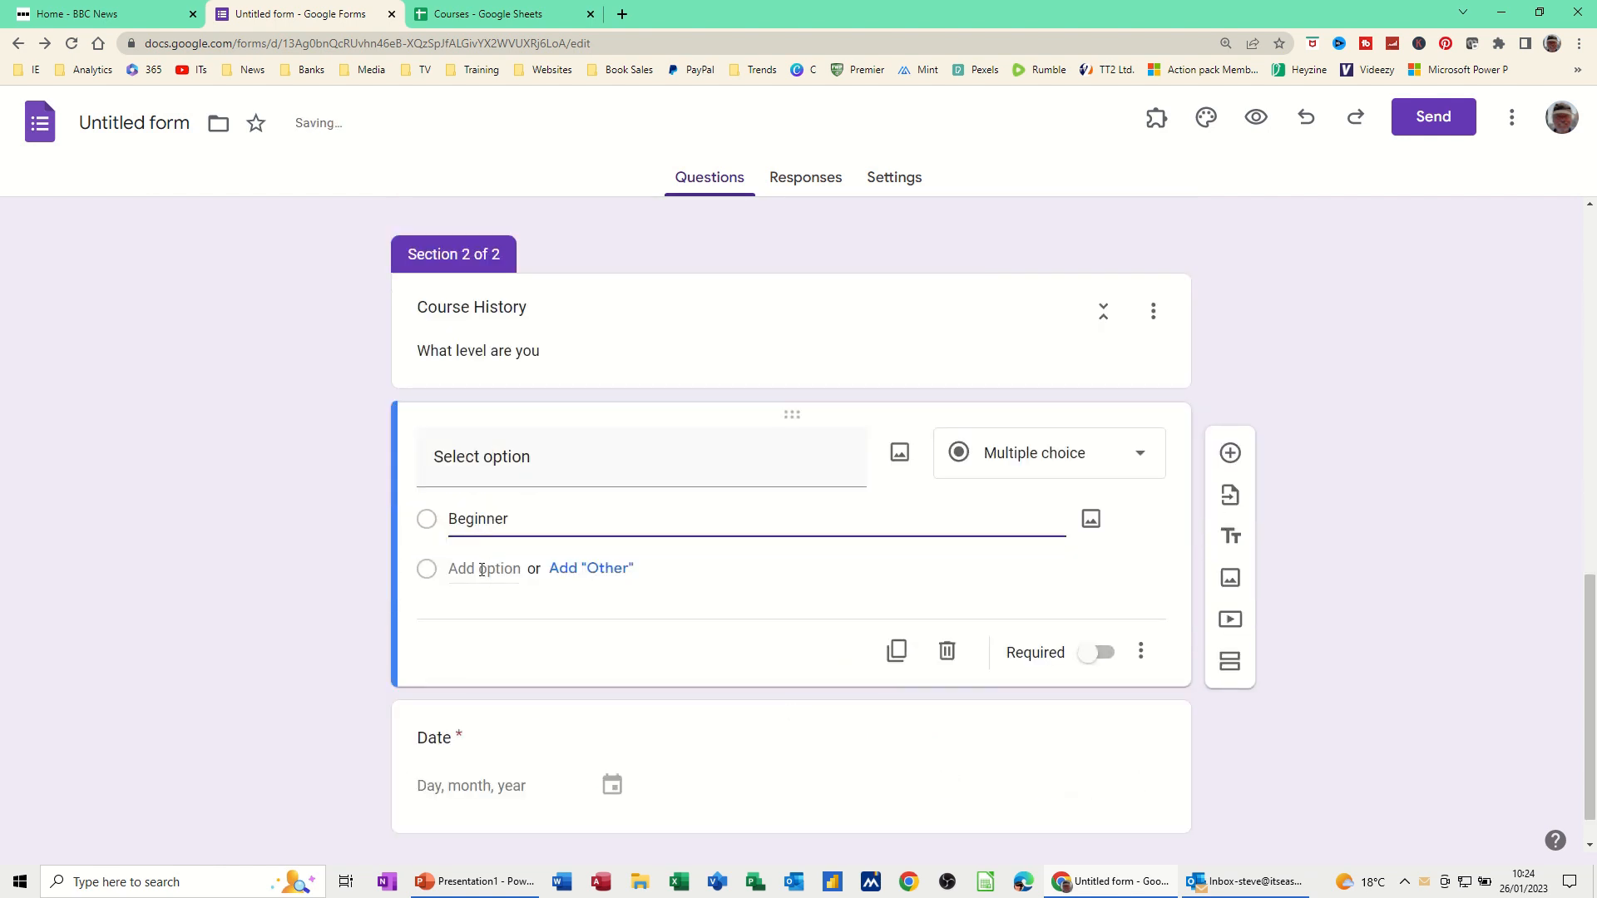
click(482, 570)
text(N)
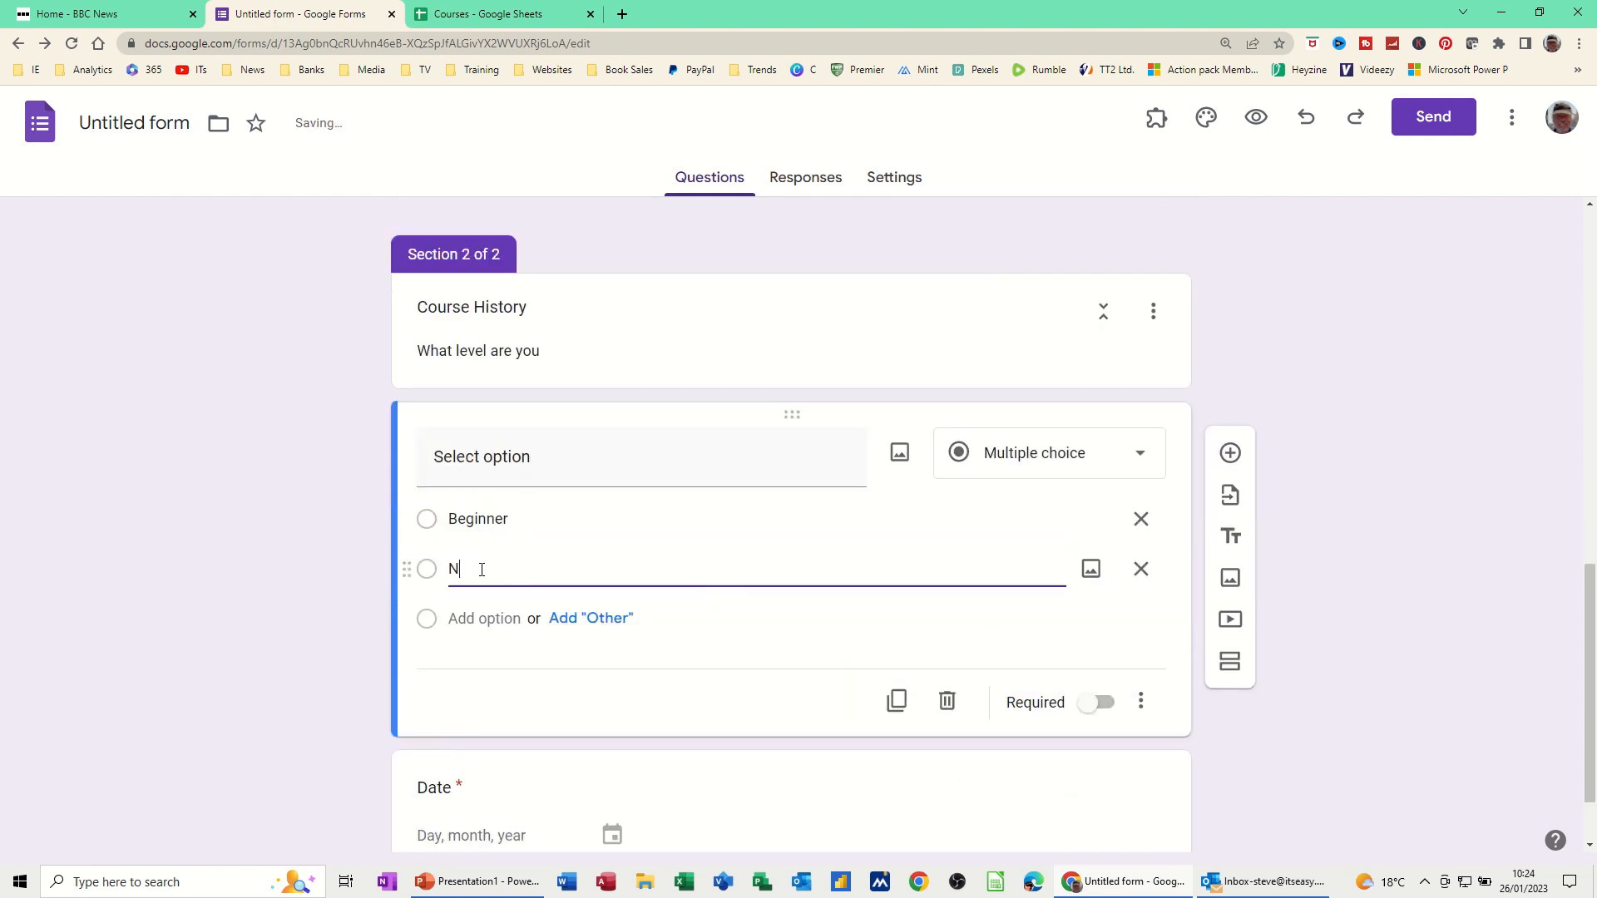
text(ever used)
click(461, 617)
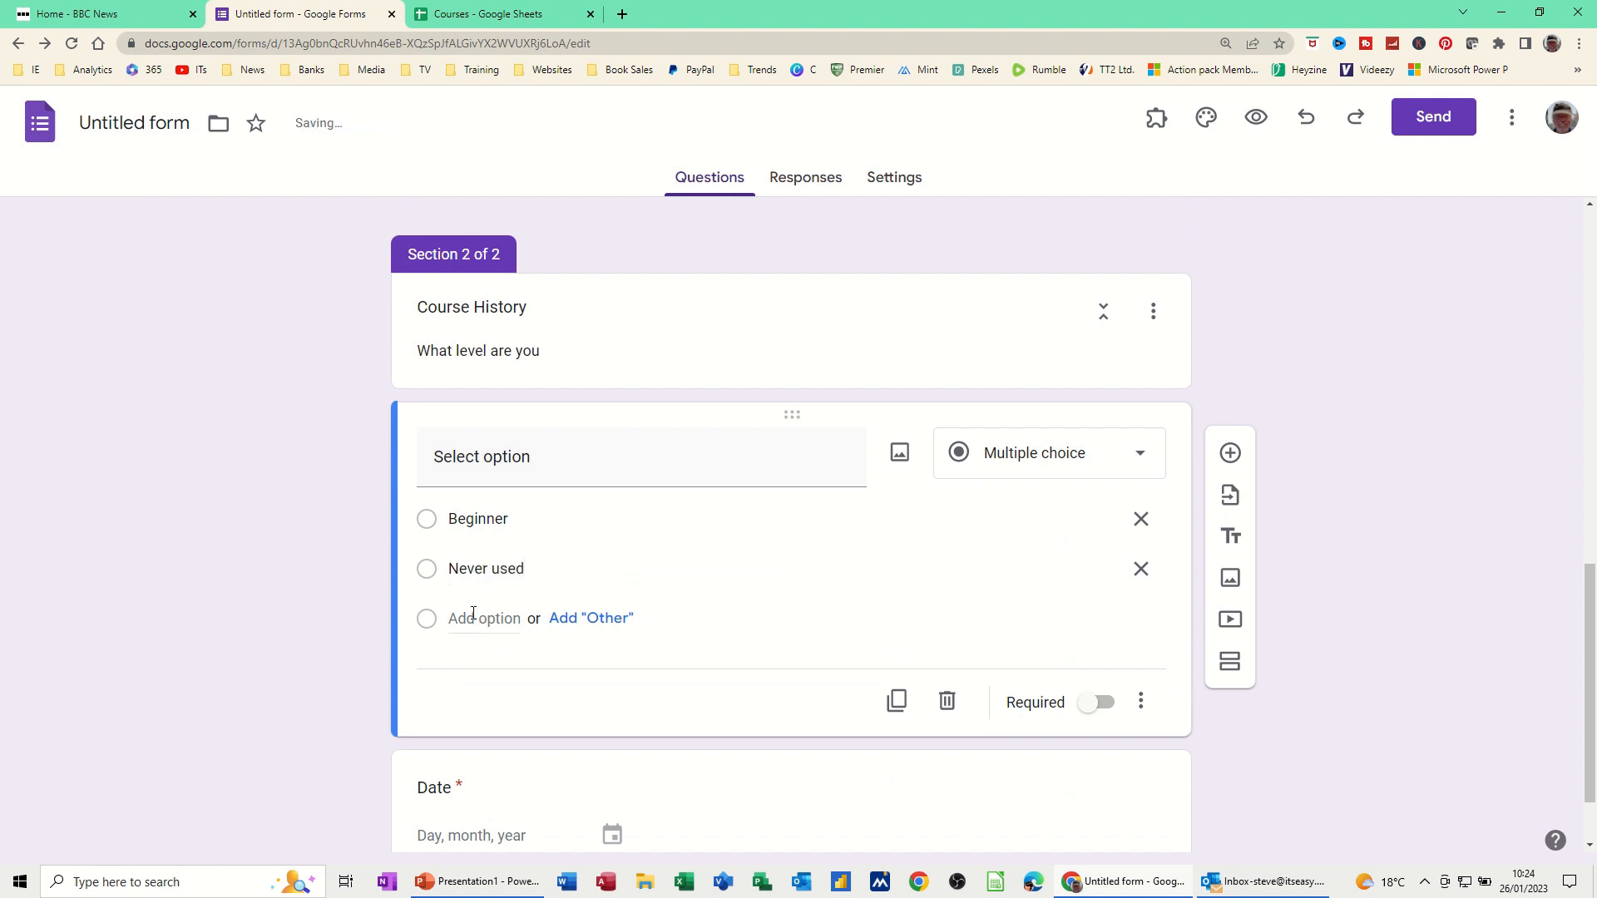
text(User)
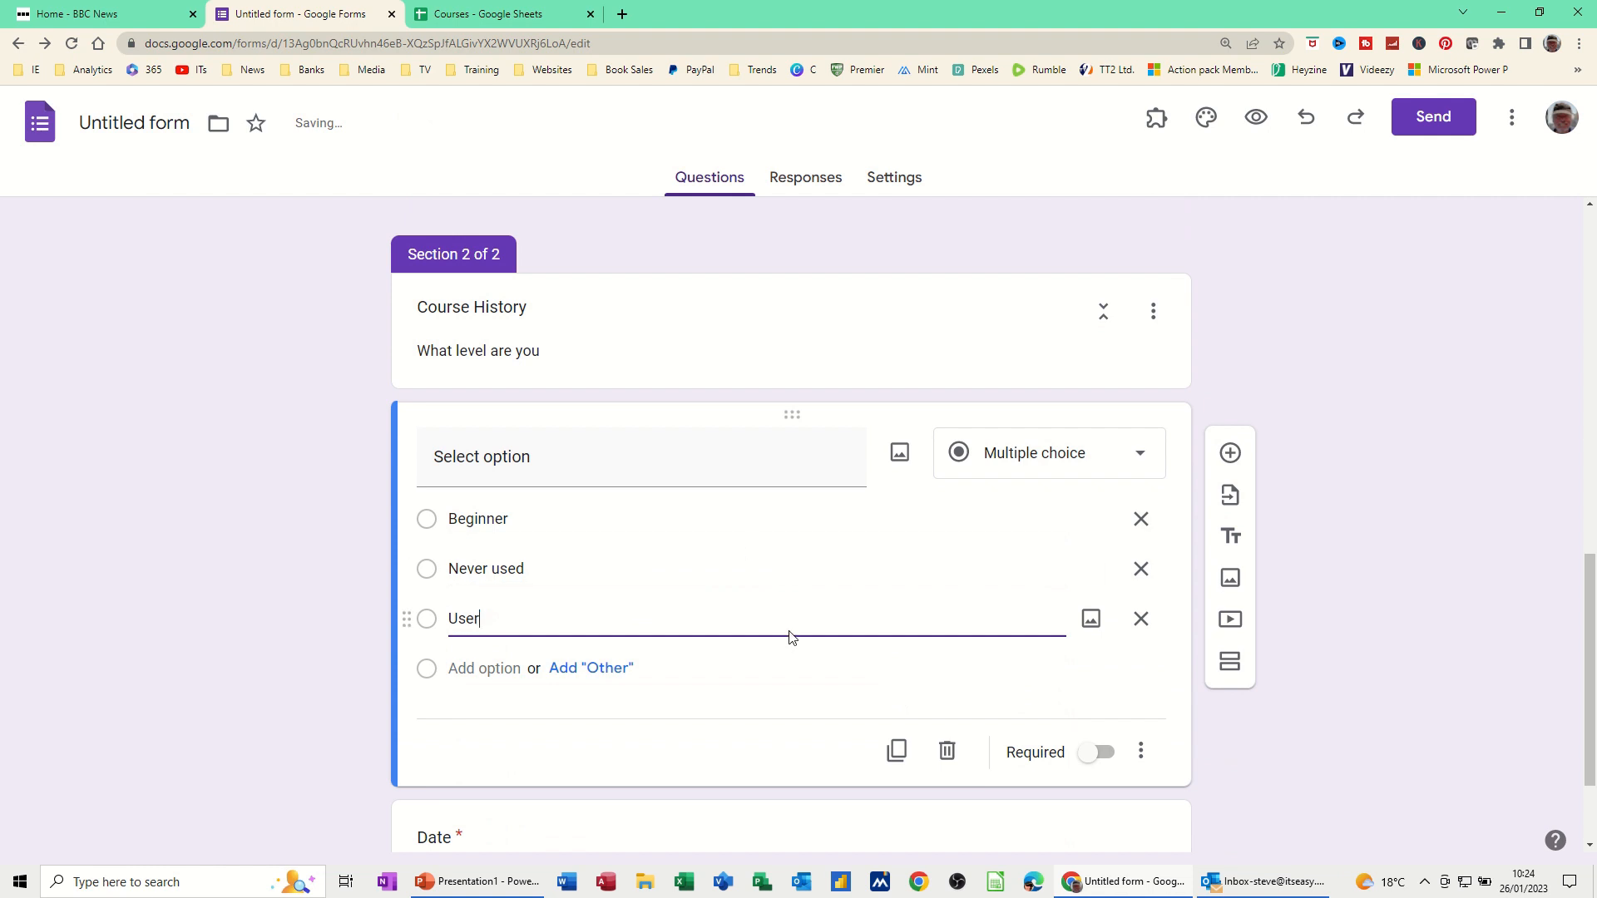
click(1096, 753)
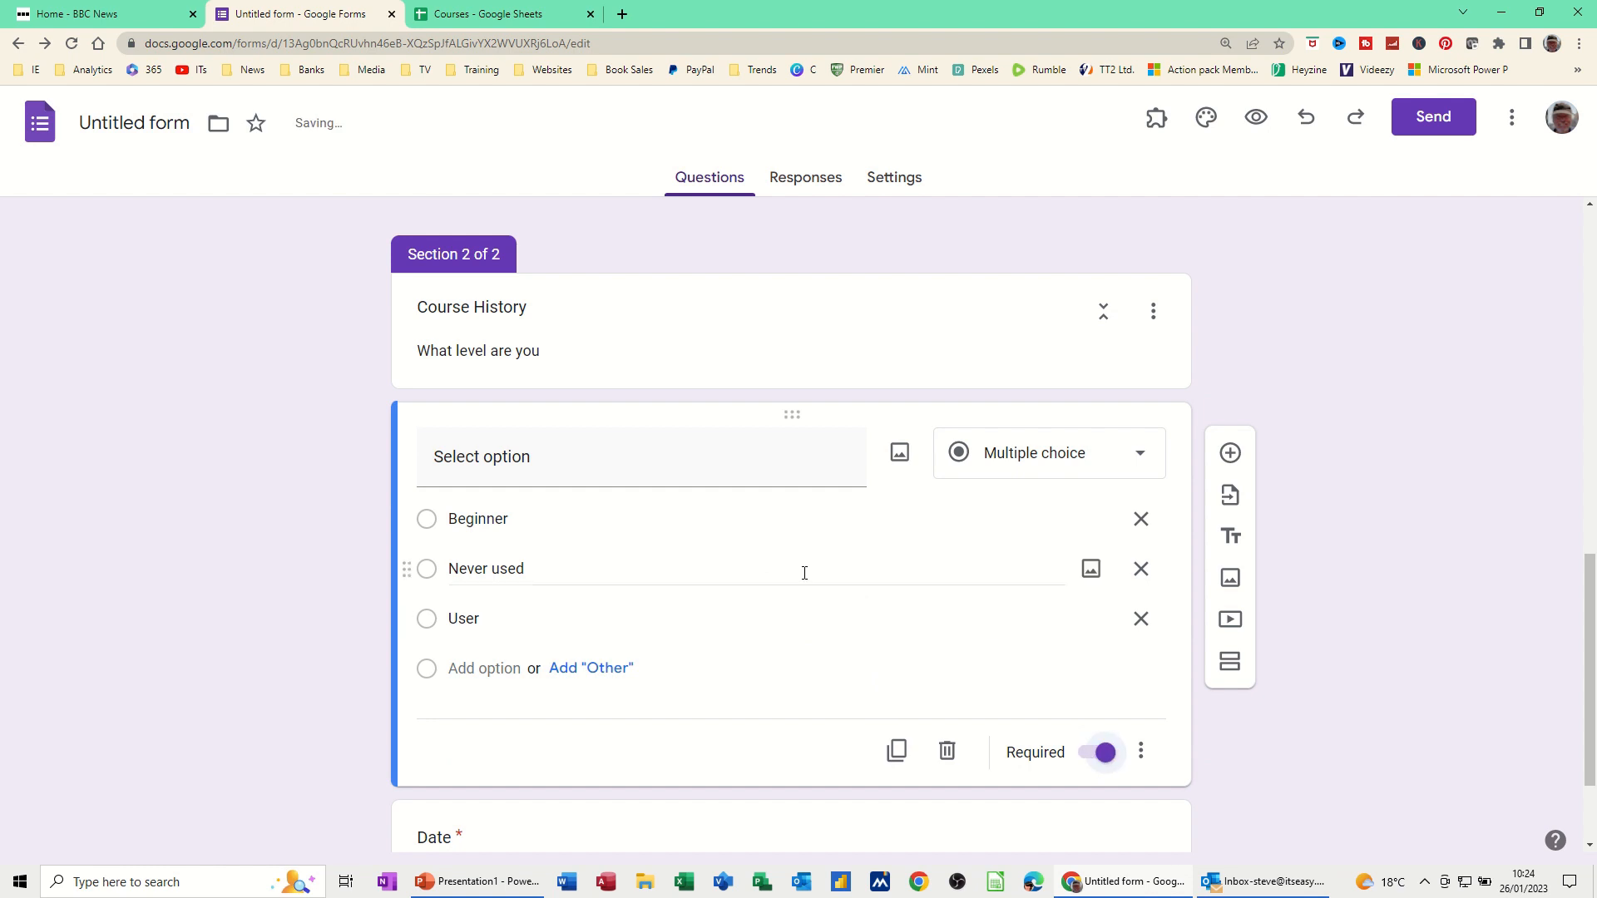
scroll(651, 377, down, 2)
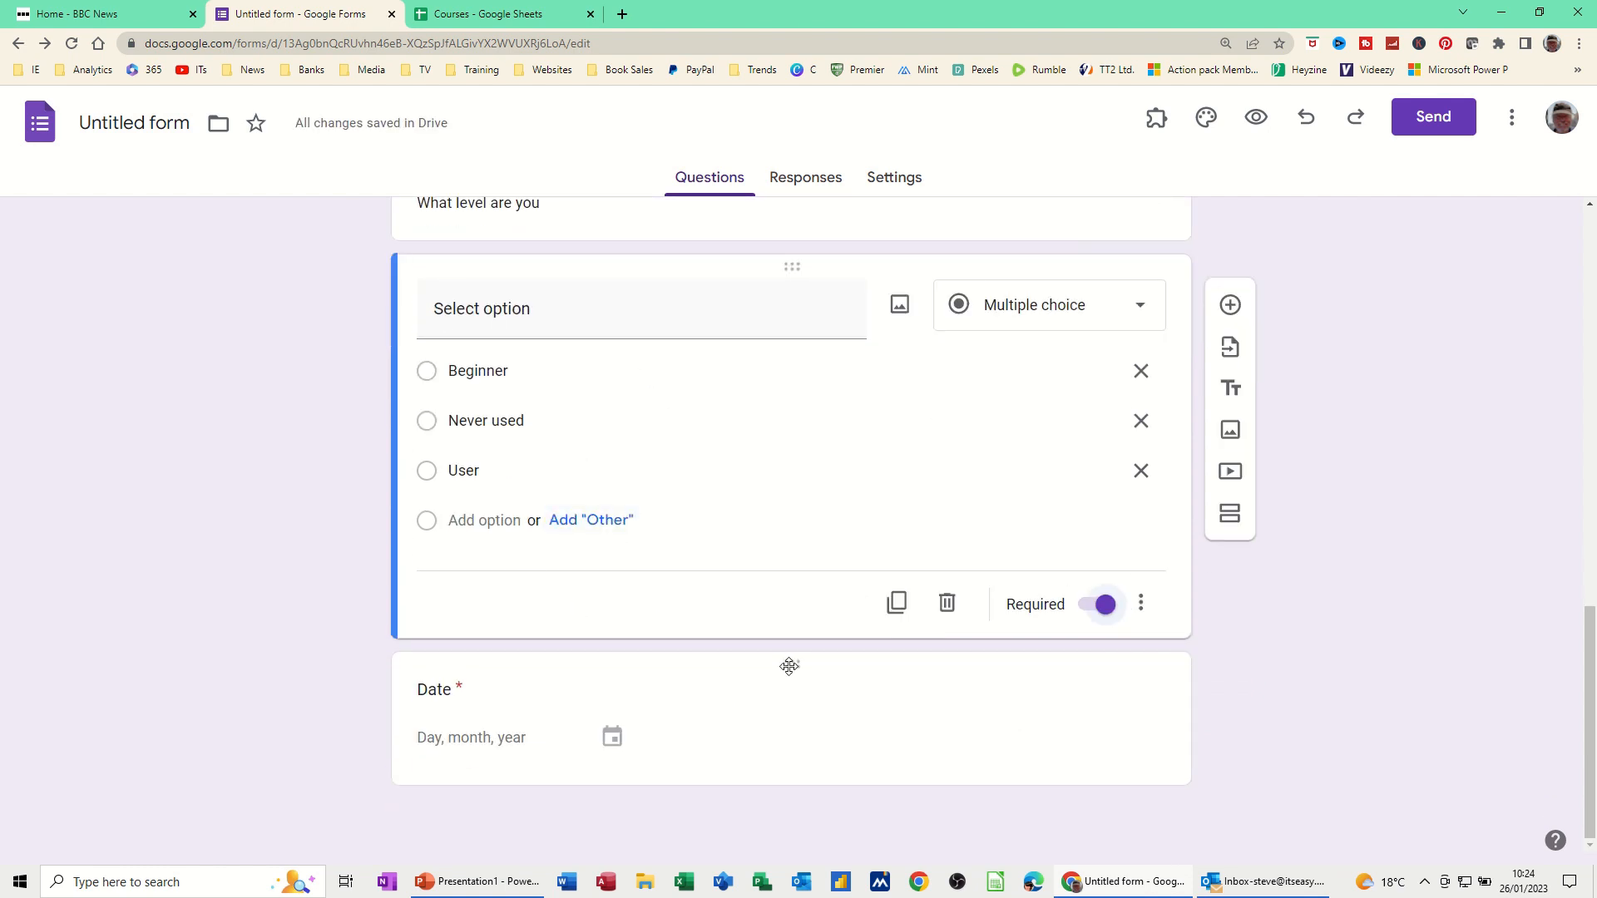
Drag the Date question into section 1, just below Email and above Select Course
drag(792, 661, 837, 452)
scroll(716, 605, down, 5)
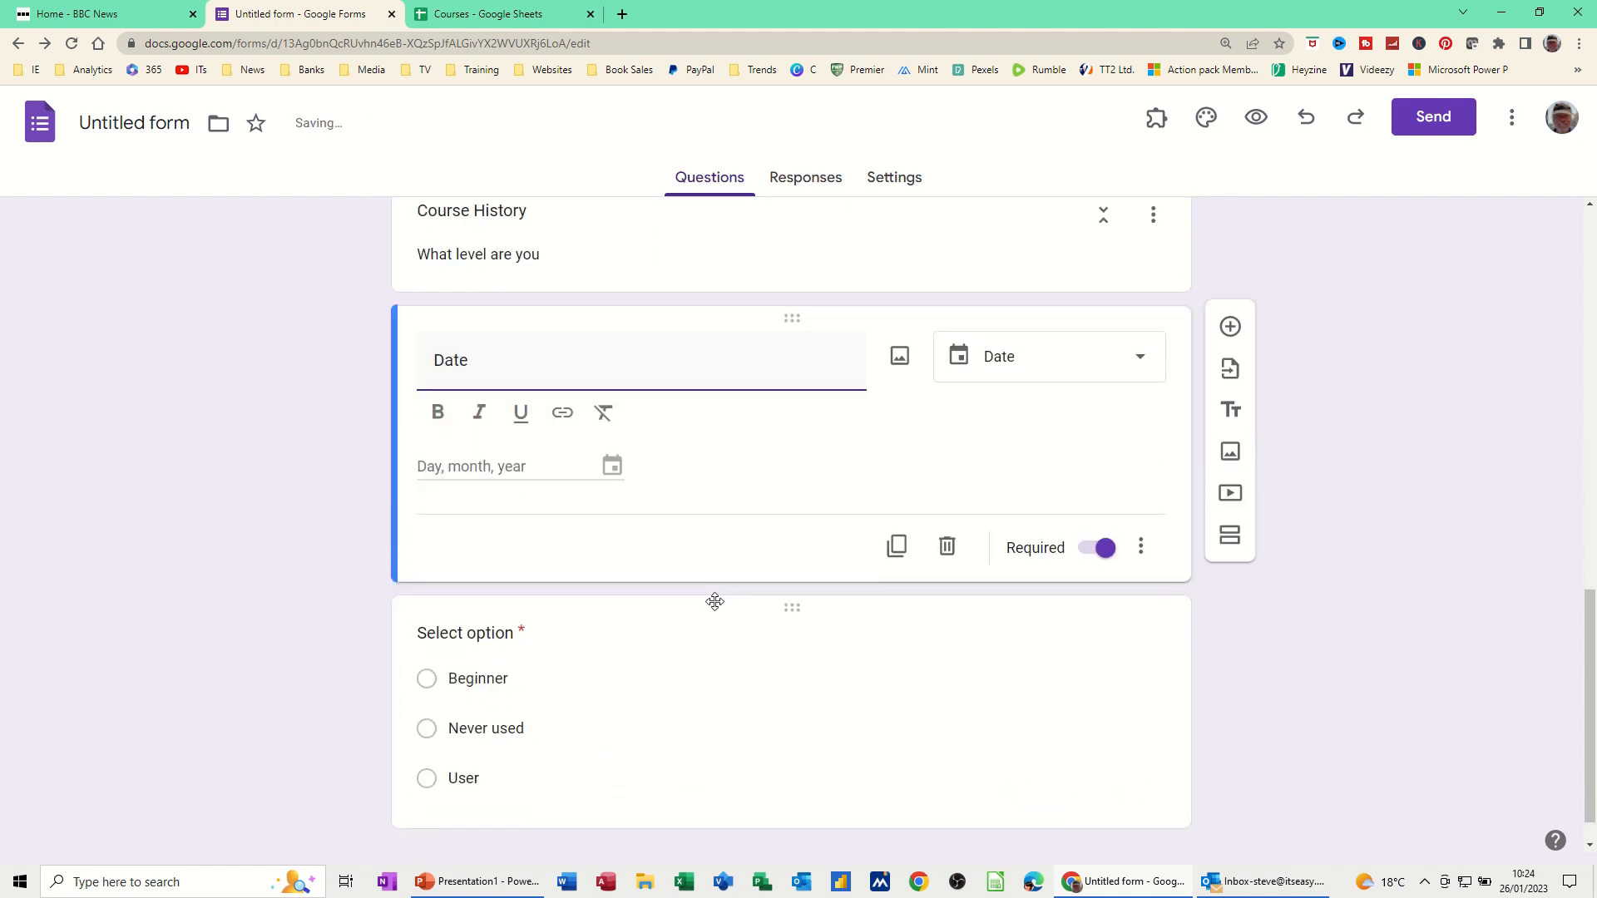
scroll(796, 341, up, 2)
drag(798, 484, 716, 524)
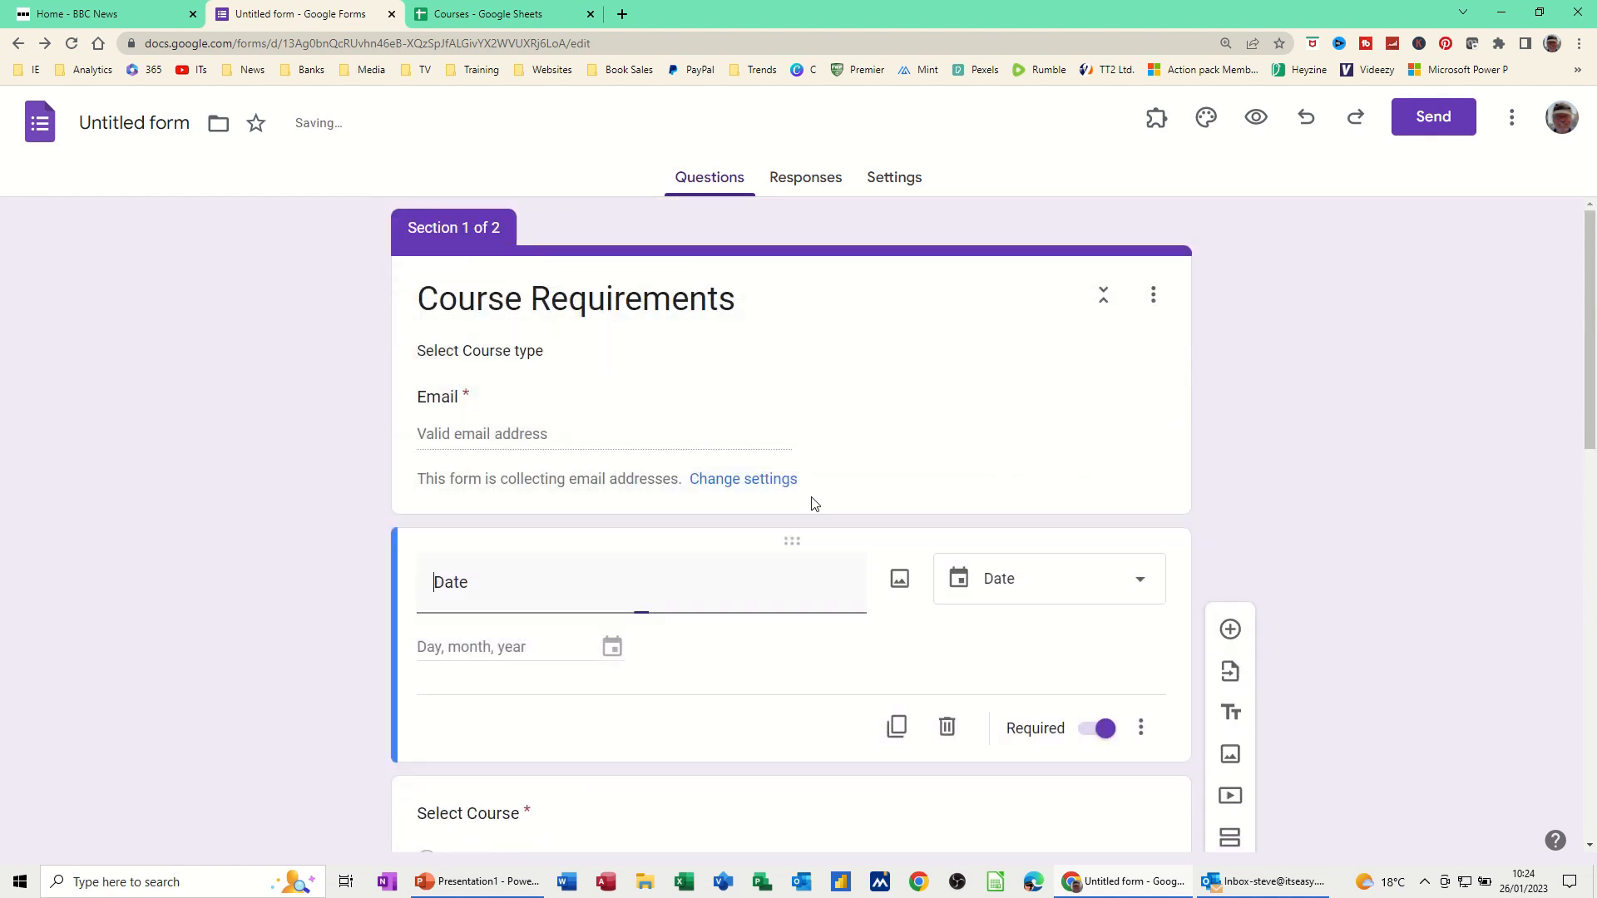
scroll(820, 521, down, 5)
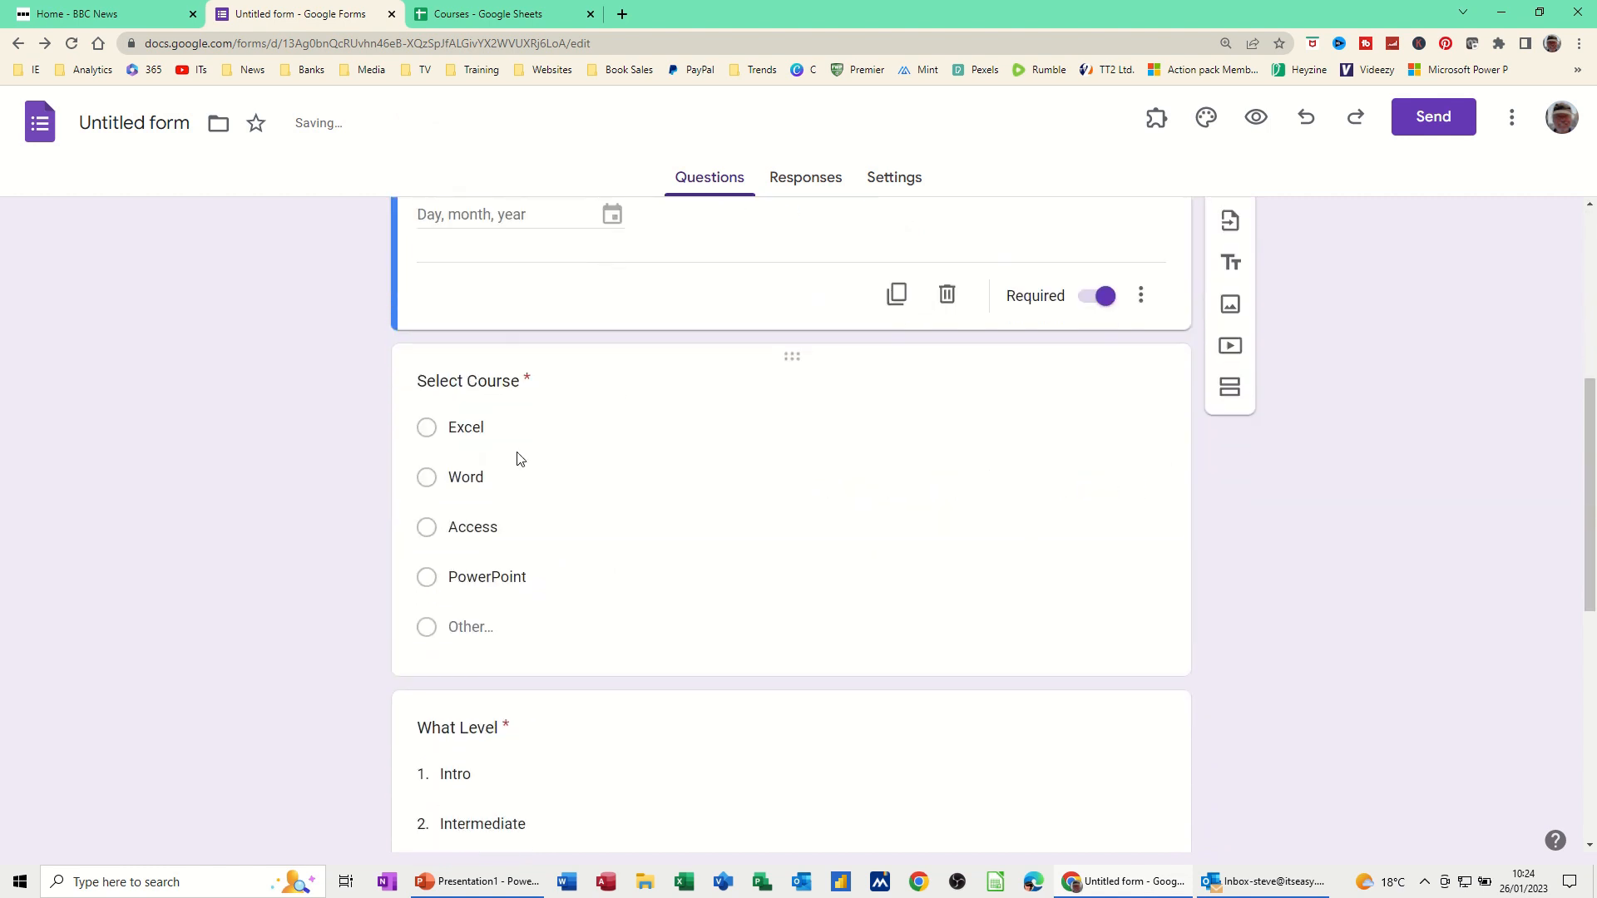
scroll(534, 463, down, 2)
scroll(534, 463, up, 8)
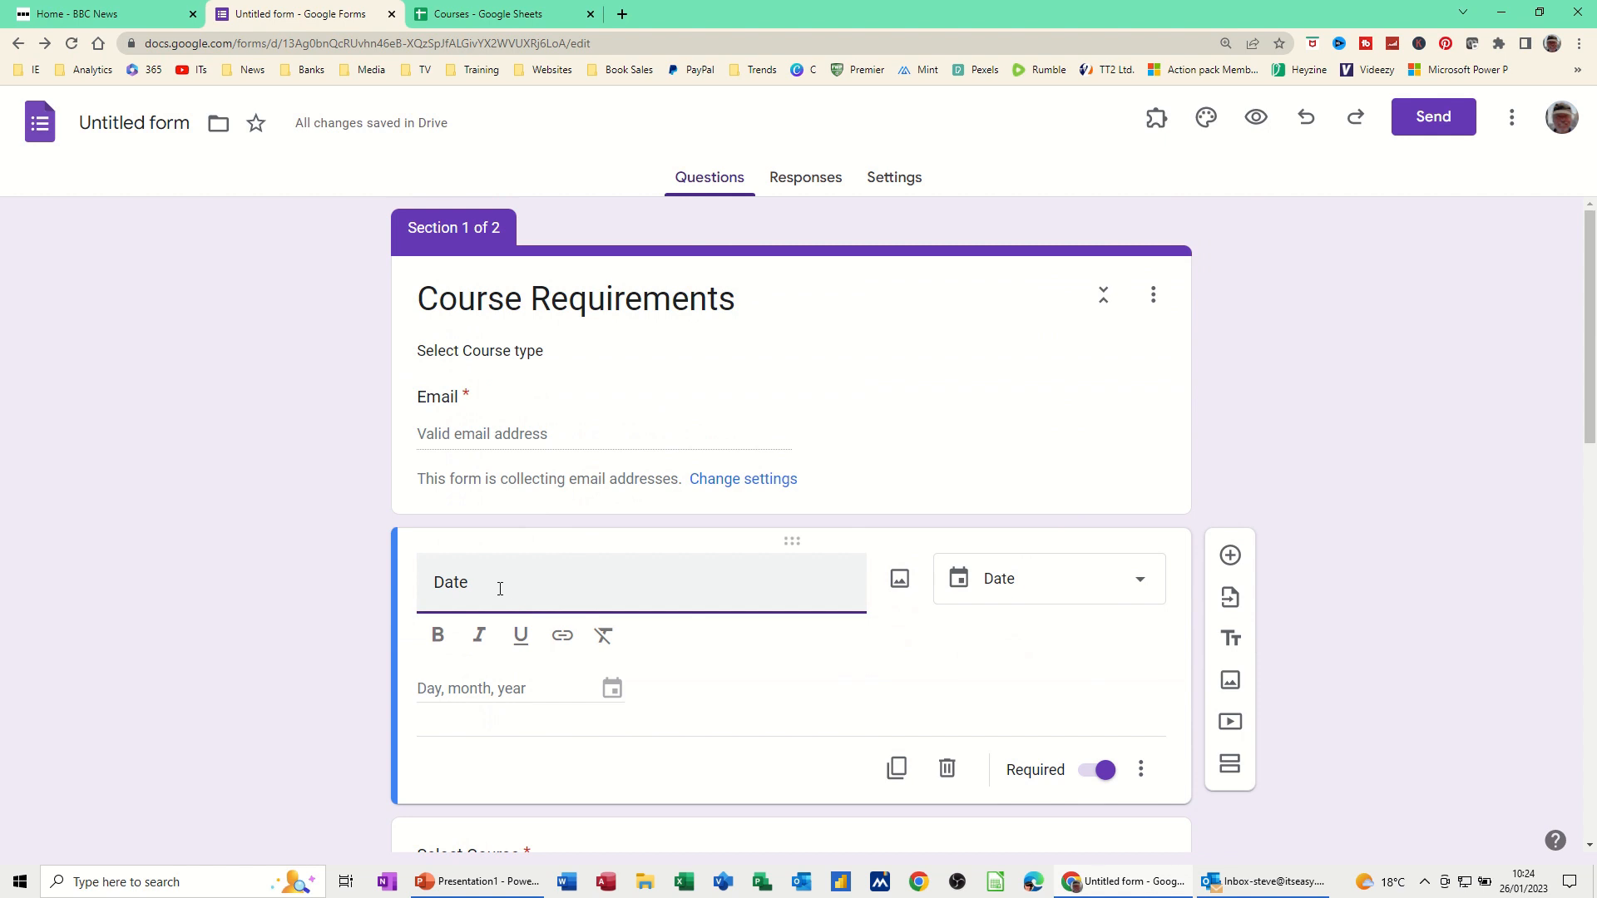
scroll(570, 589, down, 5)
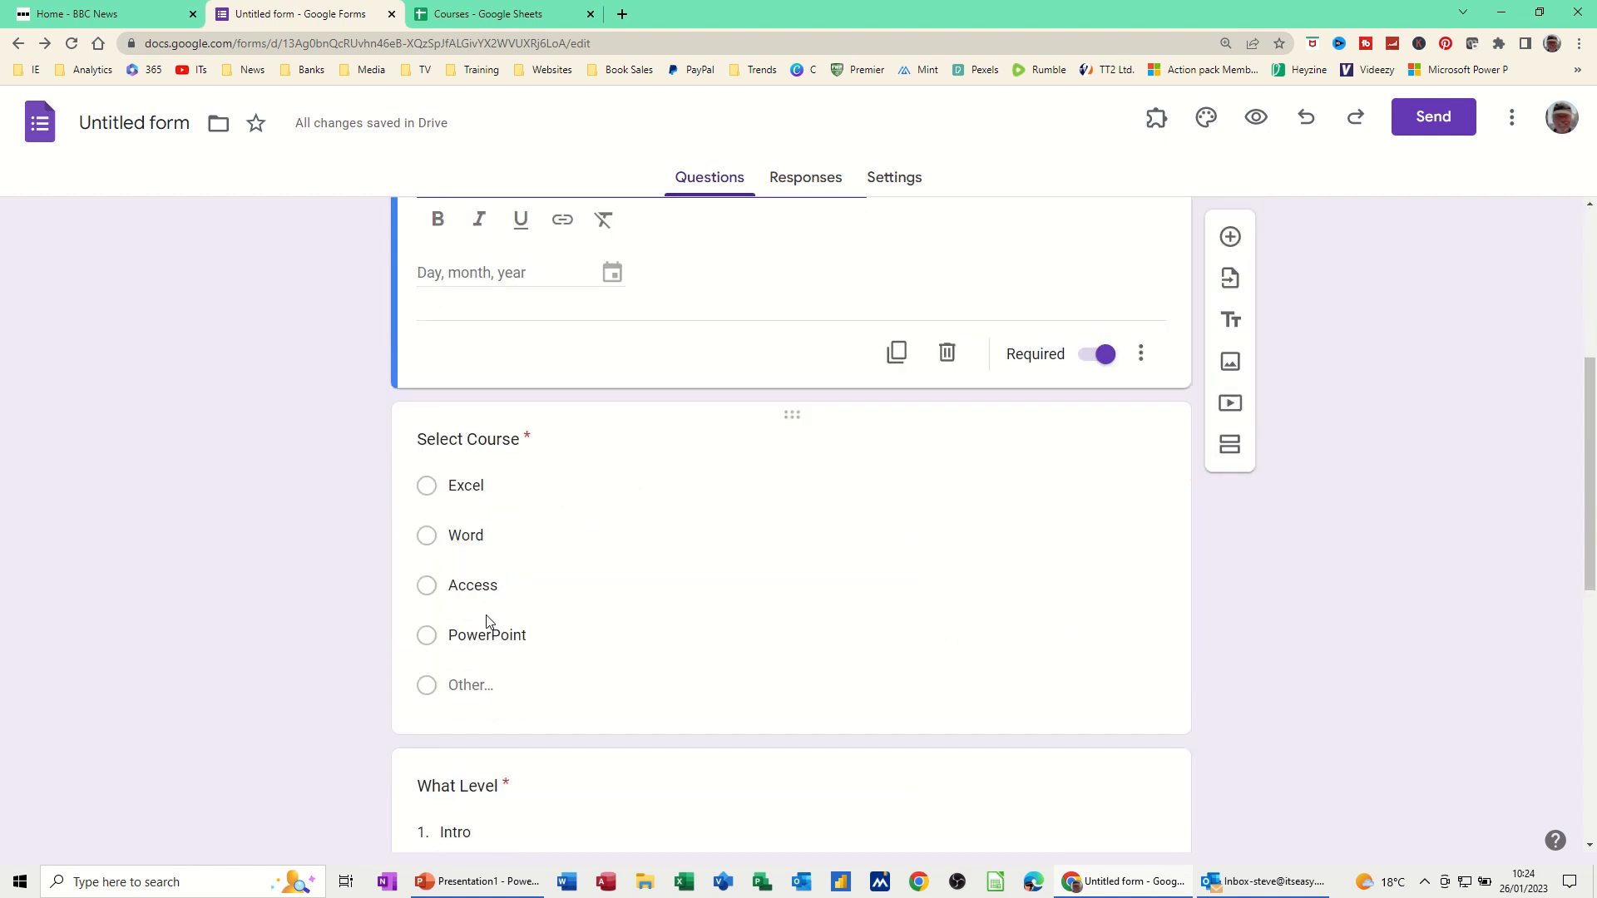
Retitle the Date question to 'Date required'
scroll(509, 726, down, 7)
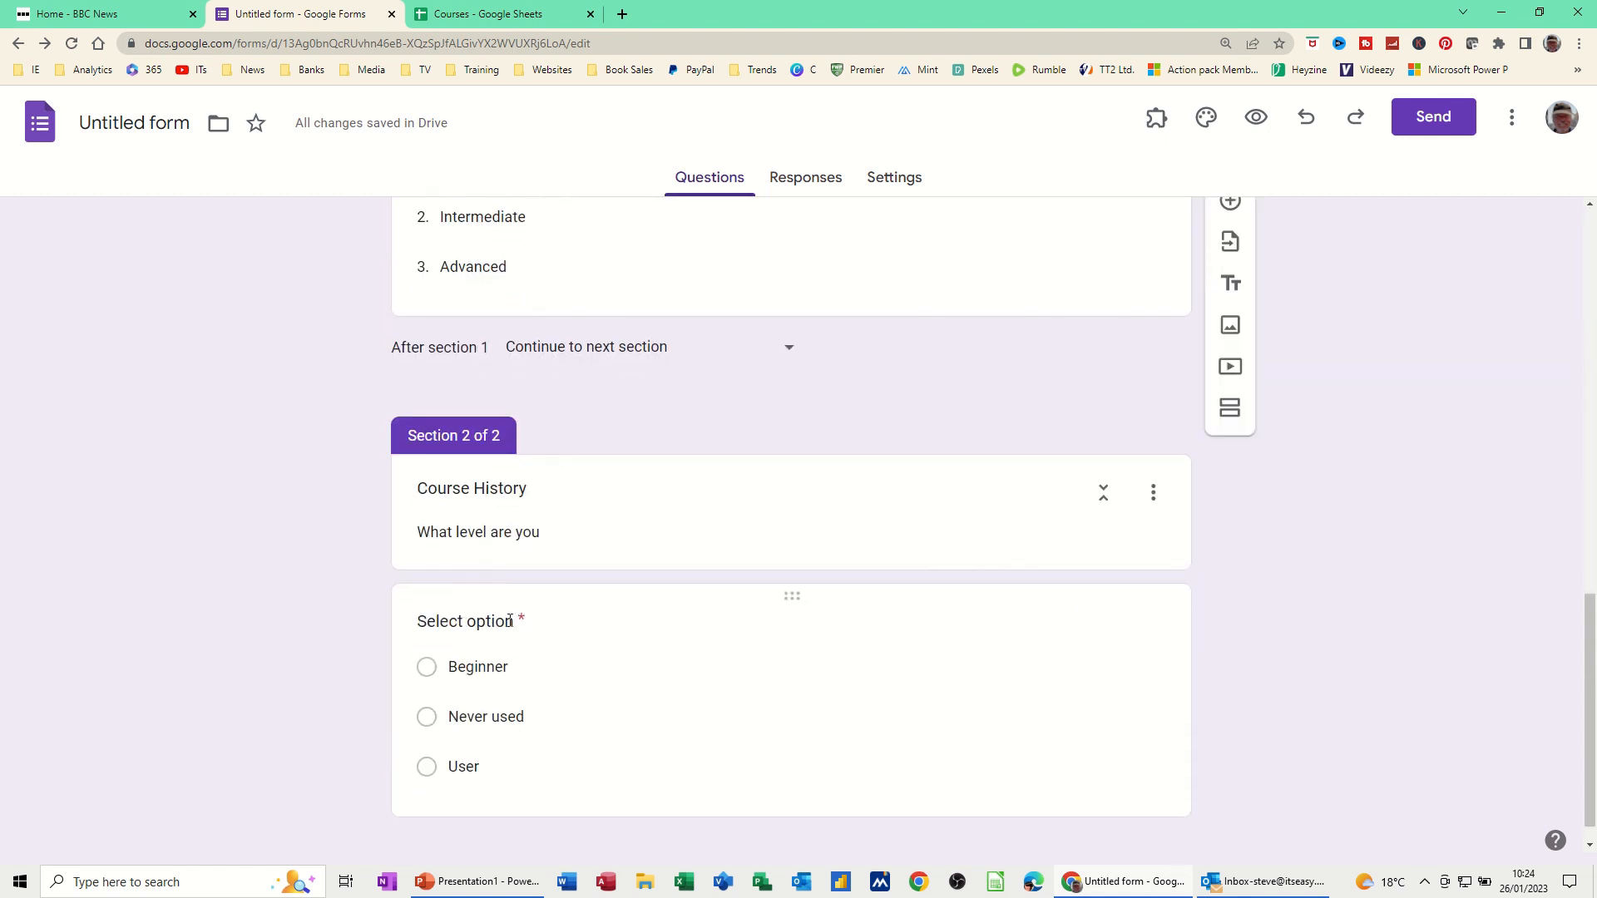
scroll(611, 595, up, 12)
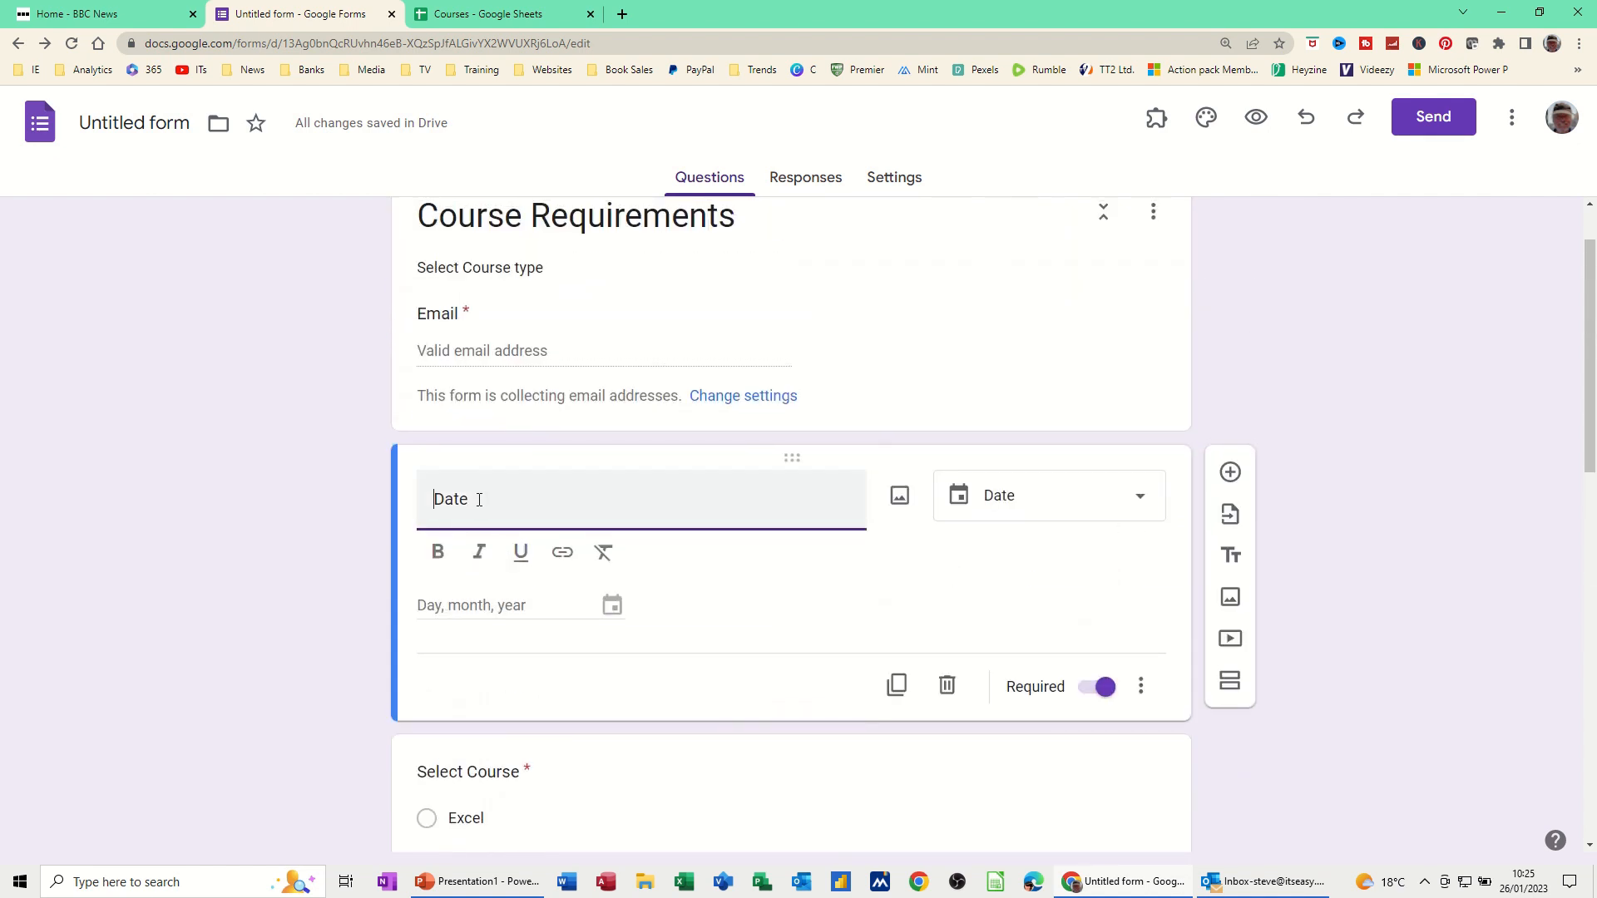
text(required)
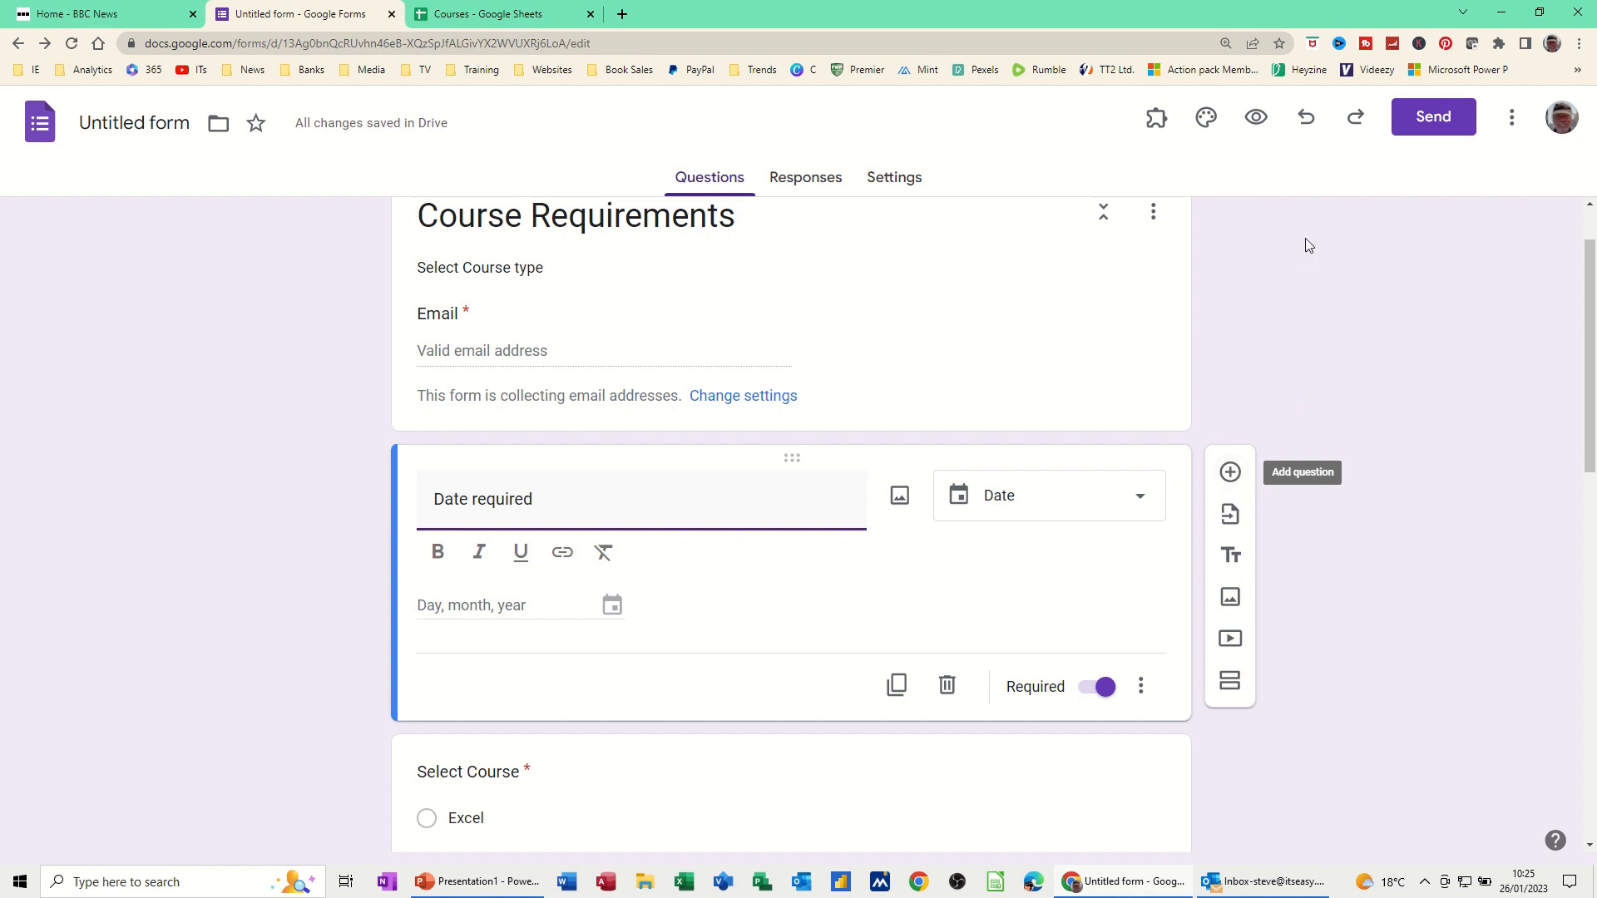
Email the form to the recipient's address with the form included in the email
click(1431, 119)
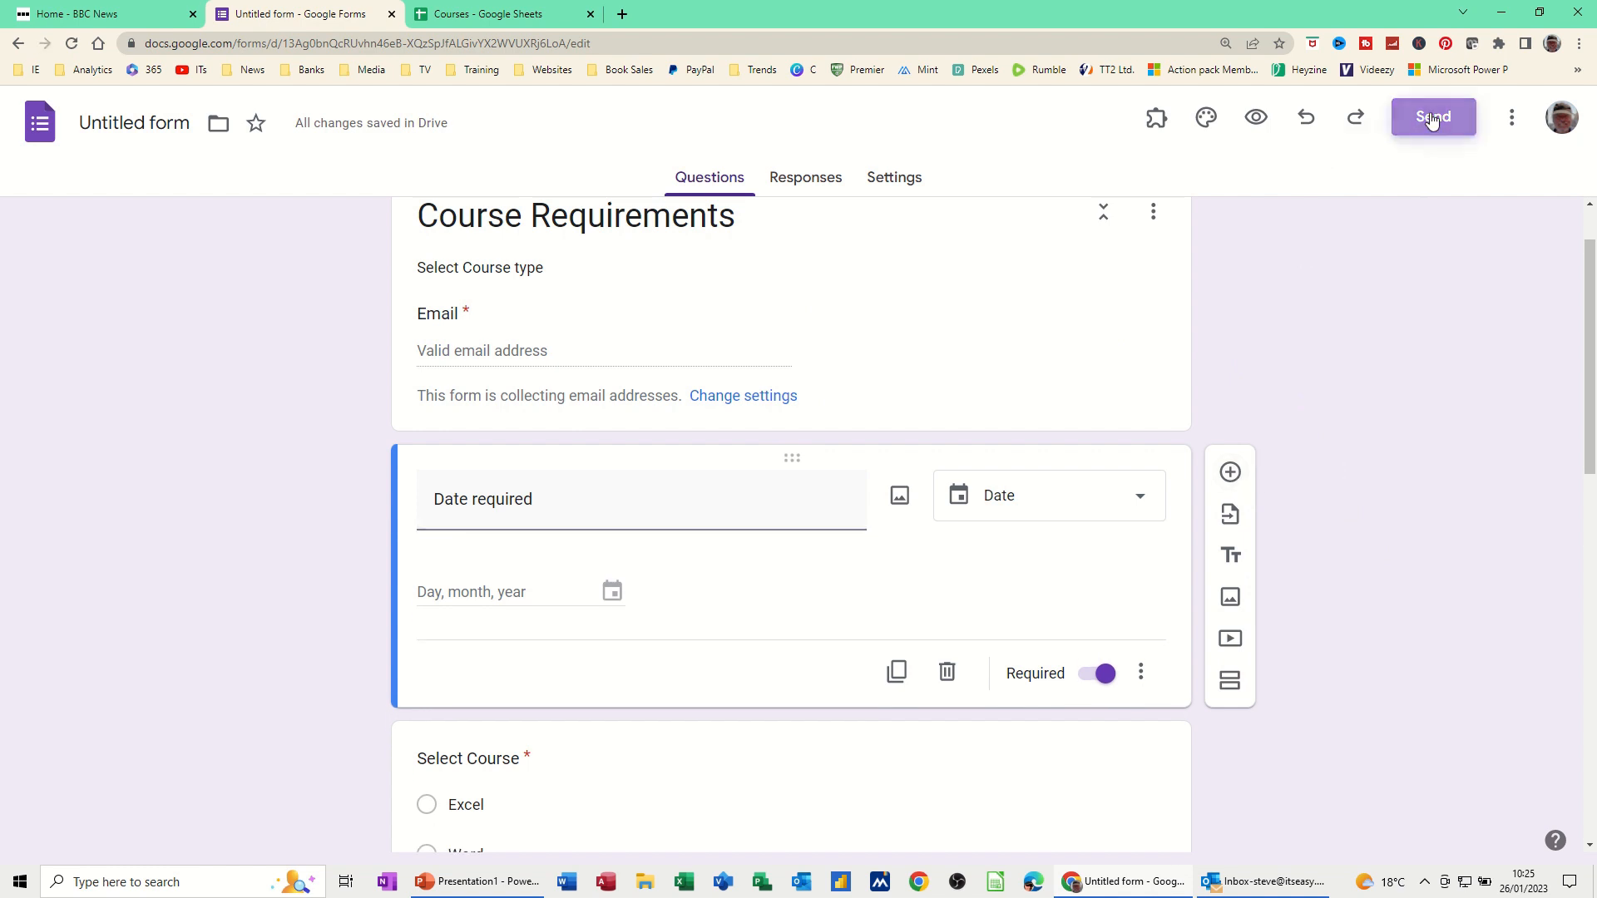
click(637, 406)
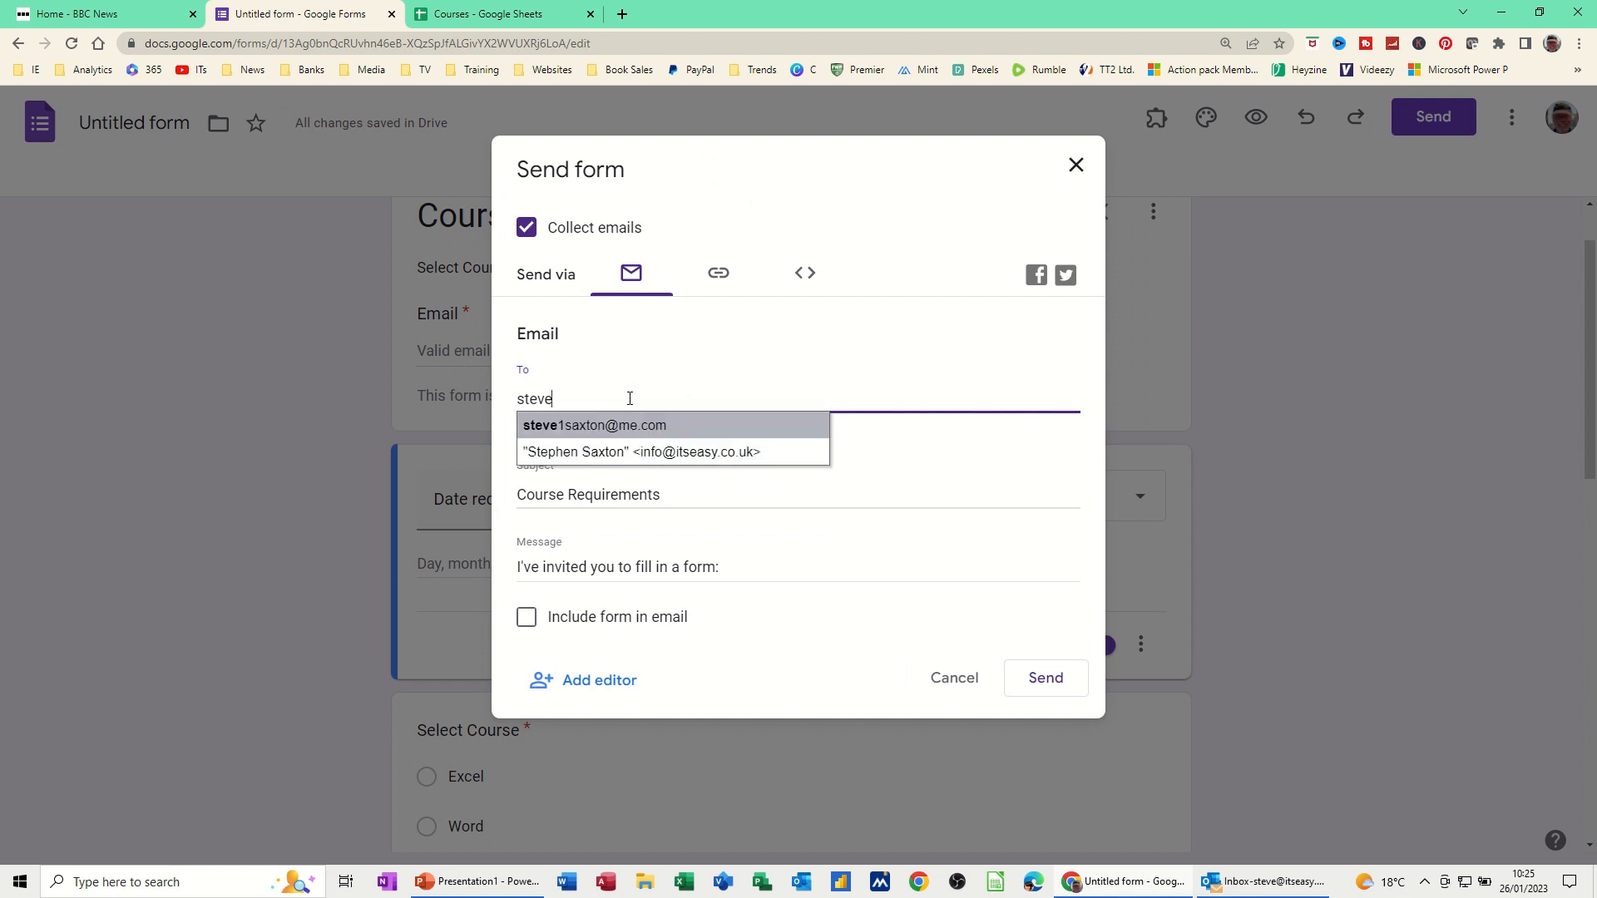
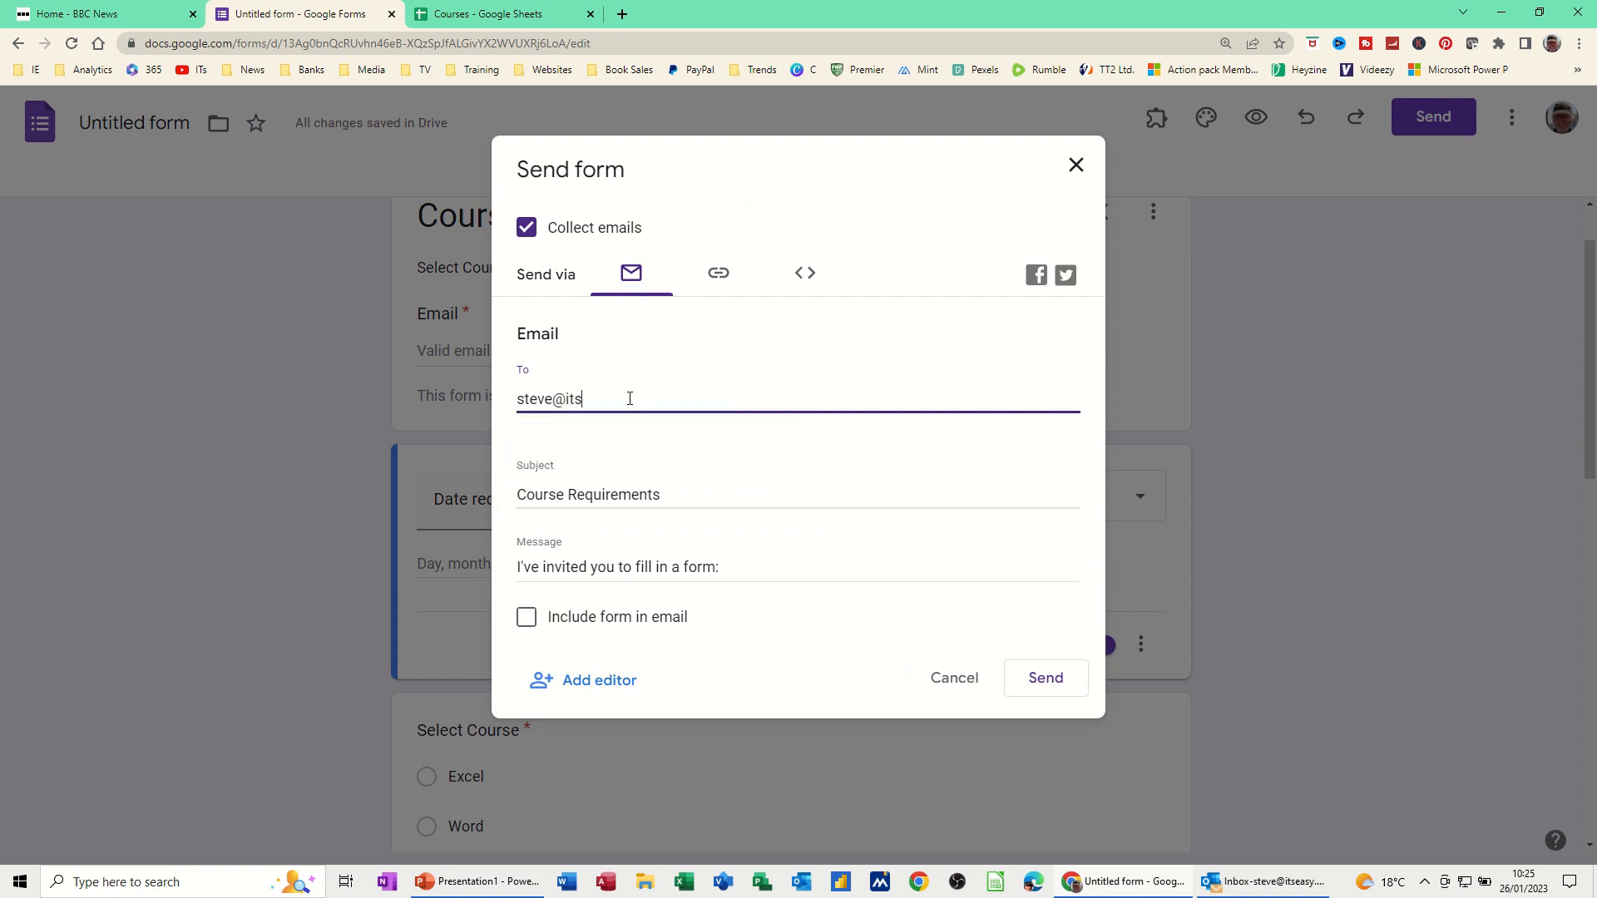
click(529, 622)
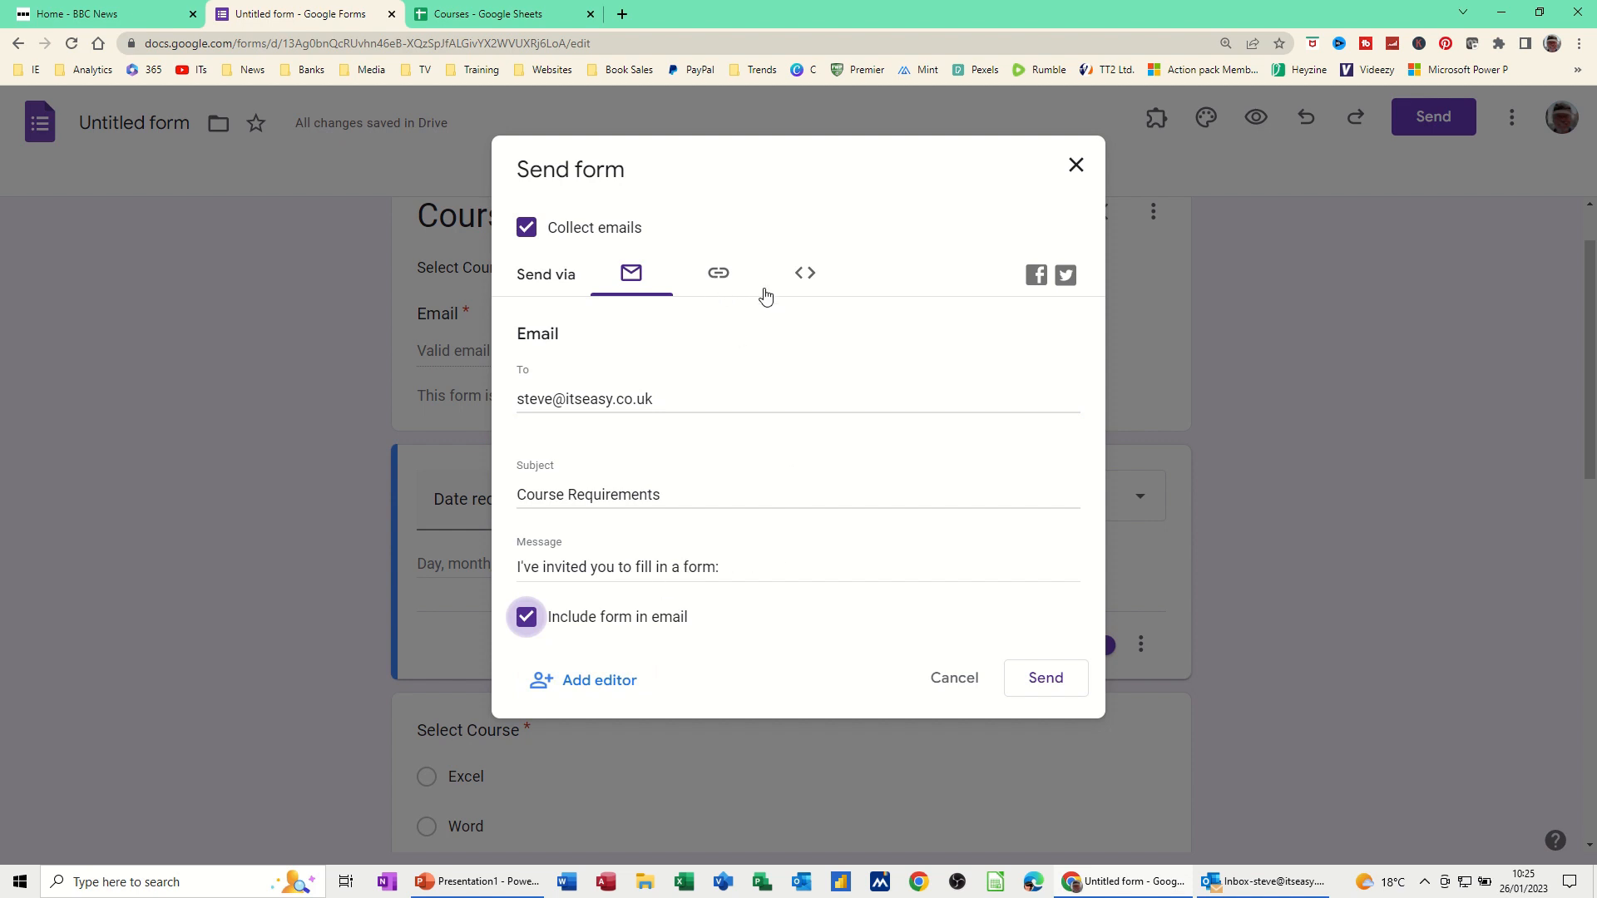
click(1039, 681)
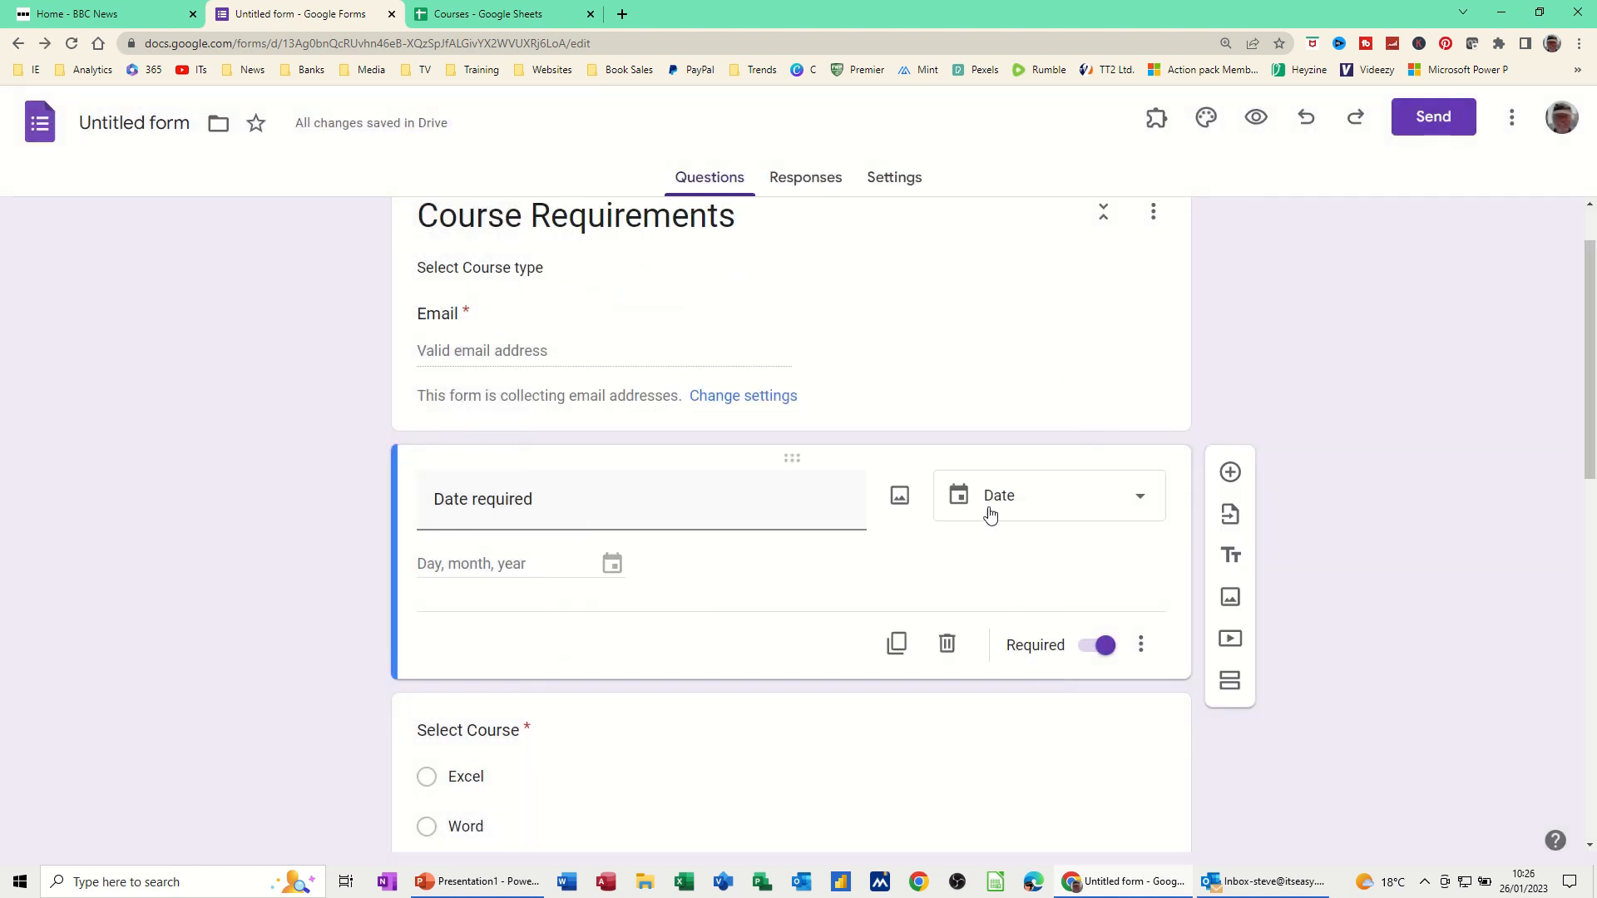
Check the Responses tab for awaited responses, then return to Questions and bring up Outlook
click(807, 178)
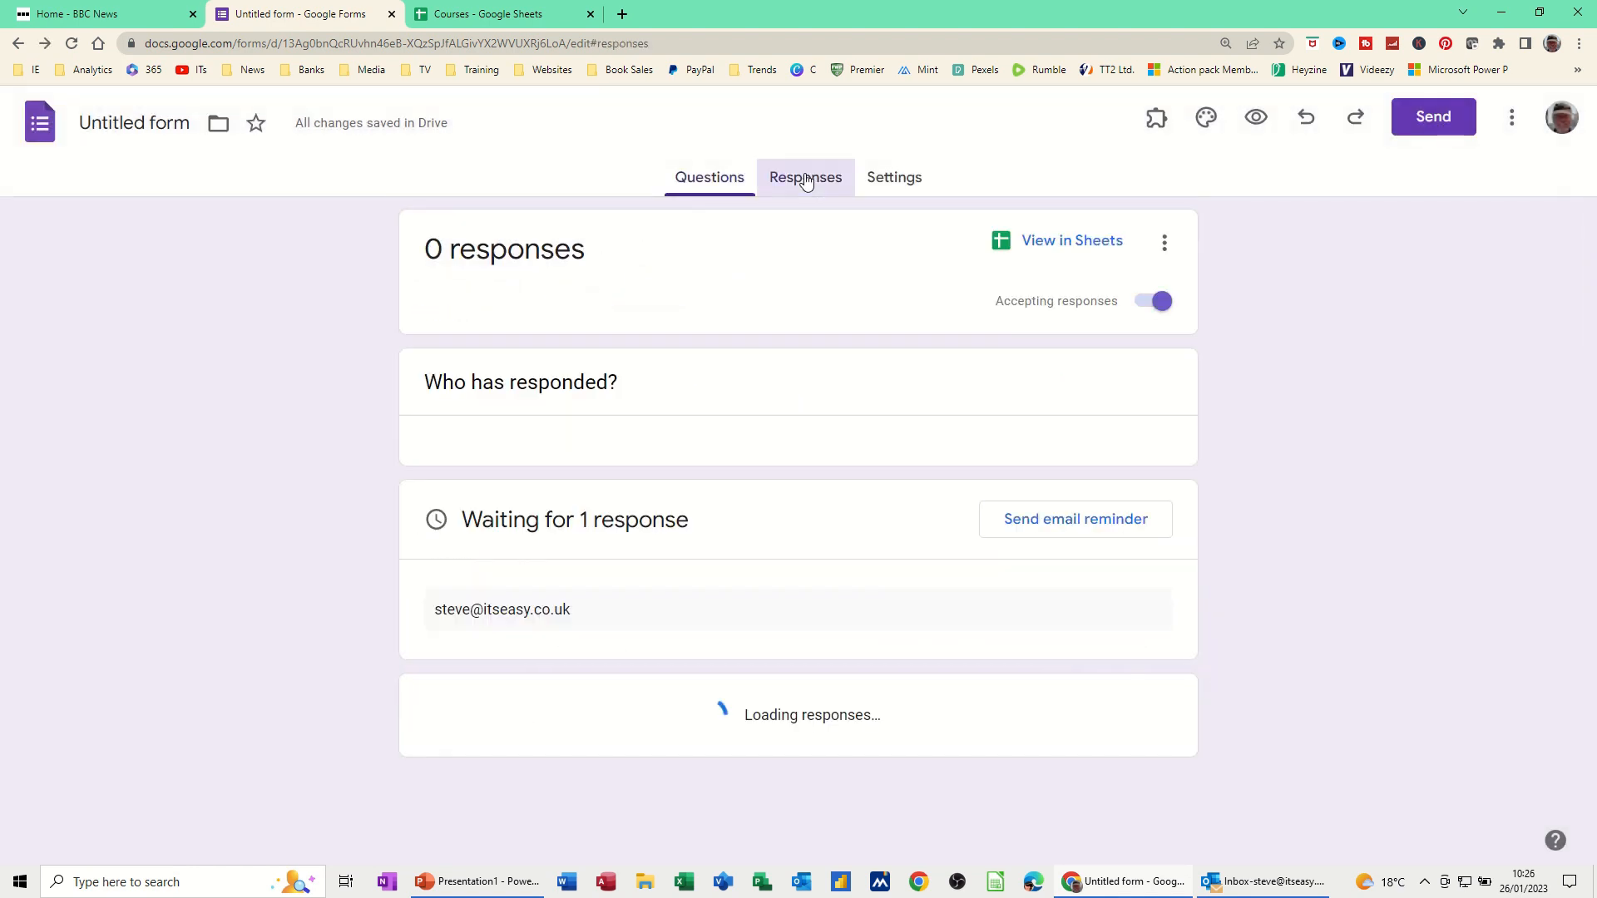
click(713, 183)
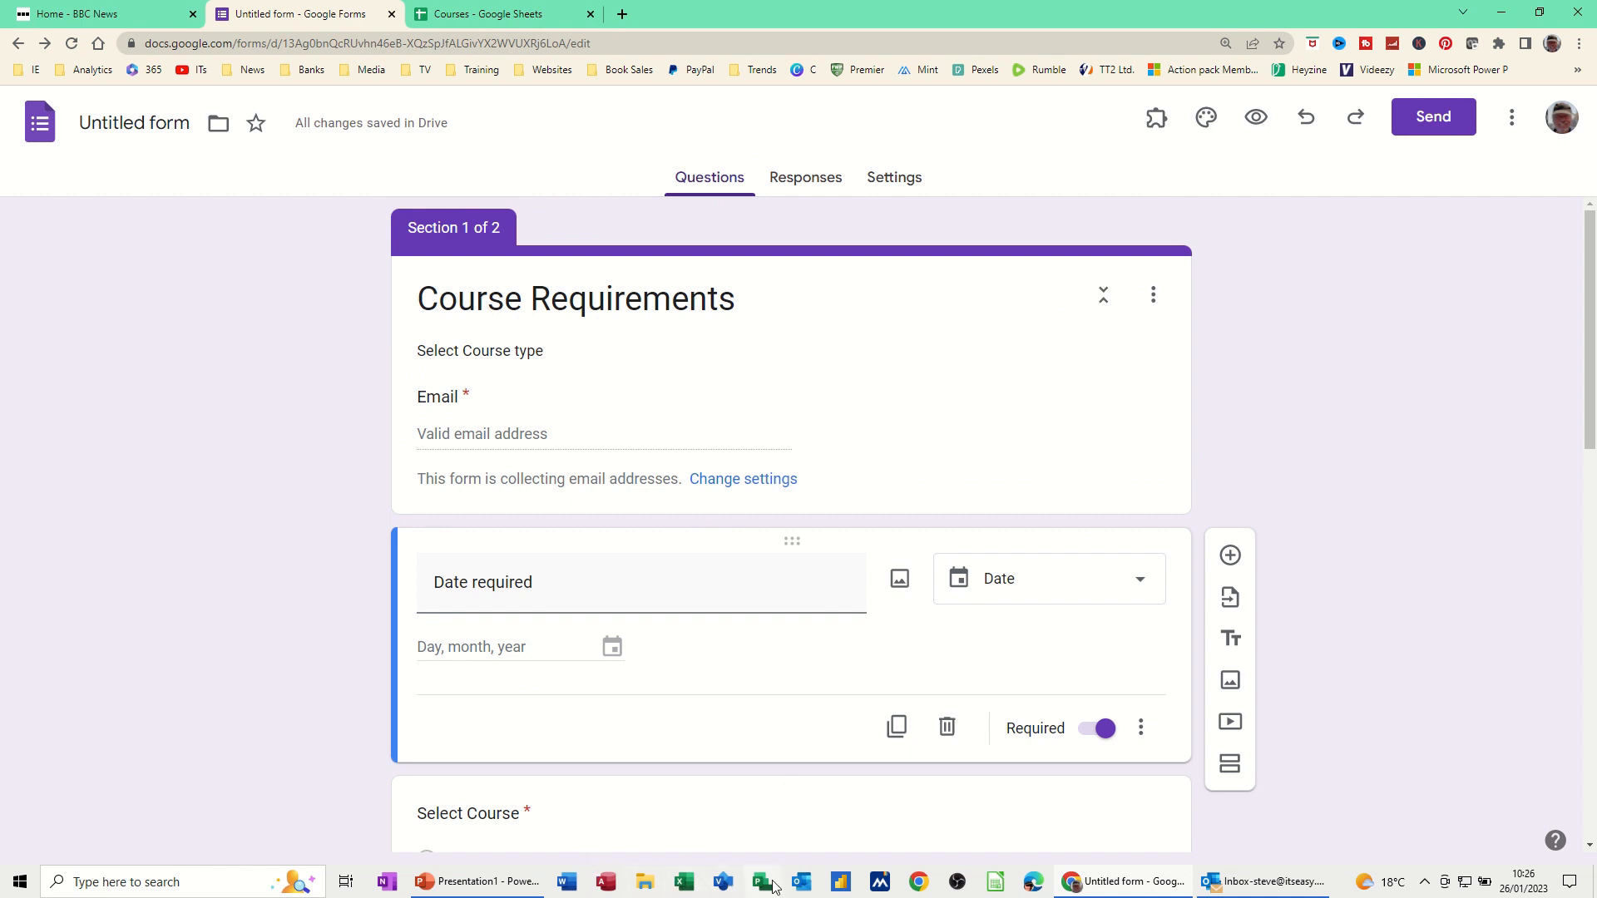
click(803, 886)
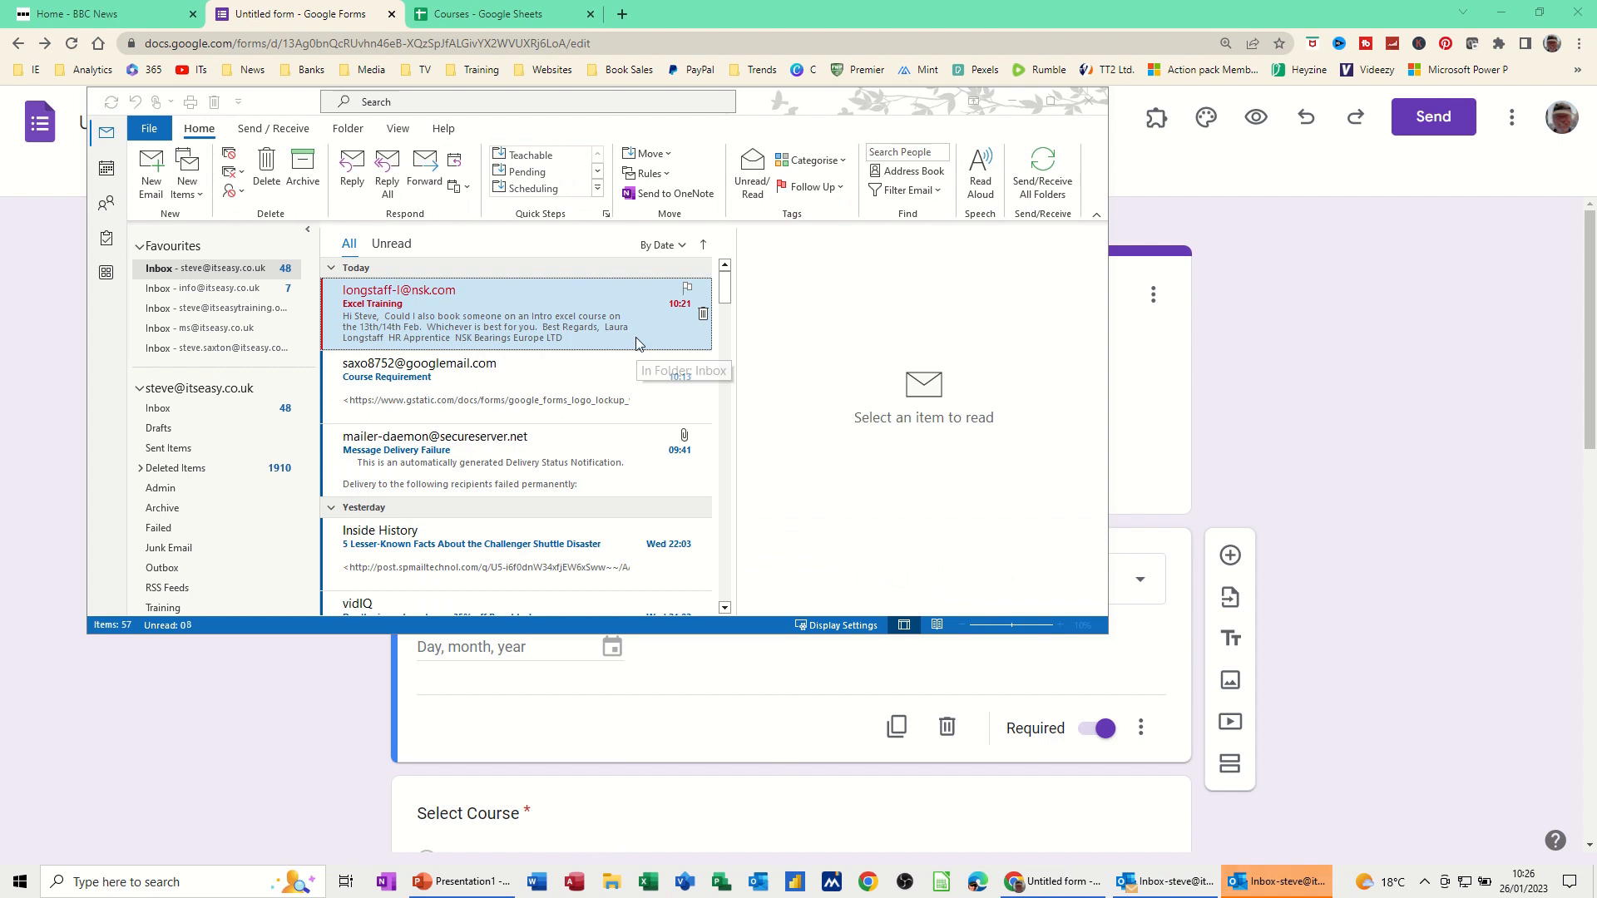
Fetch new mail and open the Course Requirements invitation in its own window
click(1038, 174)
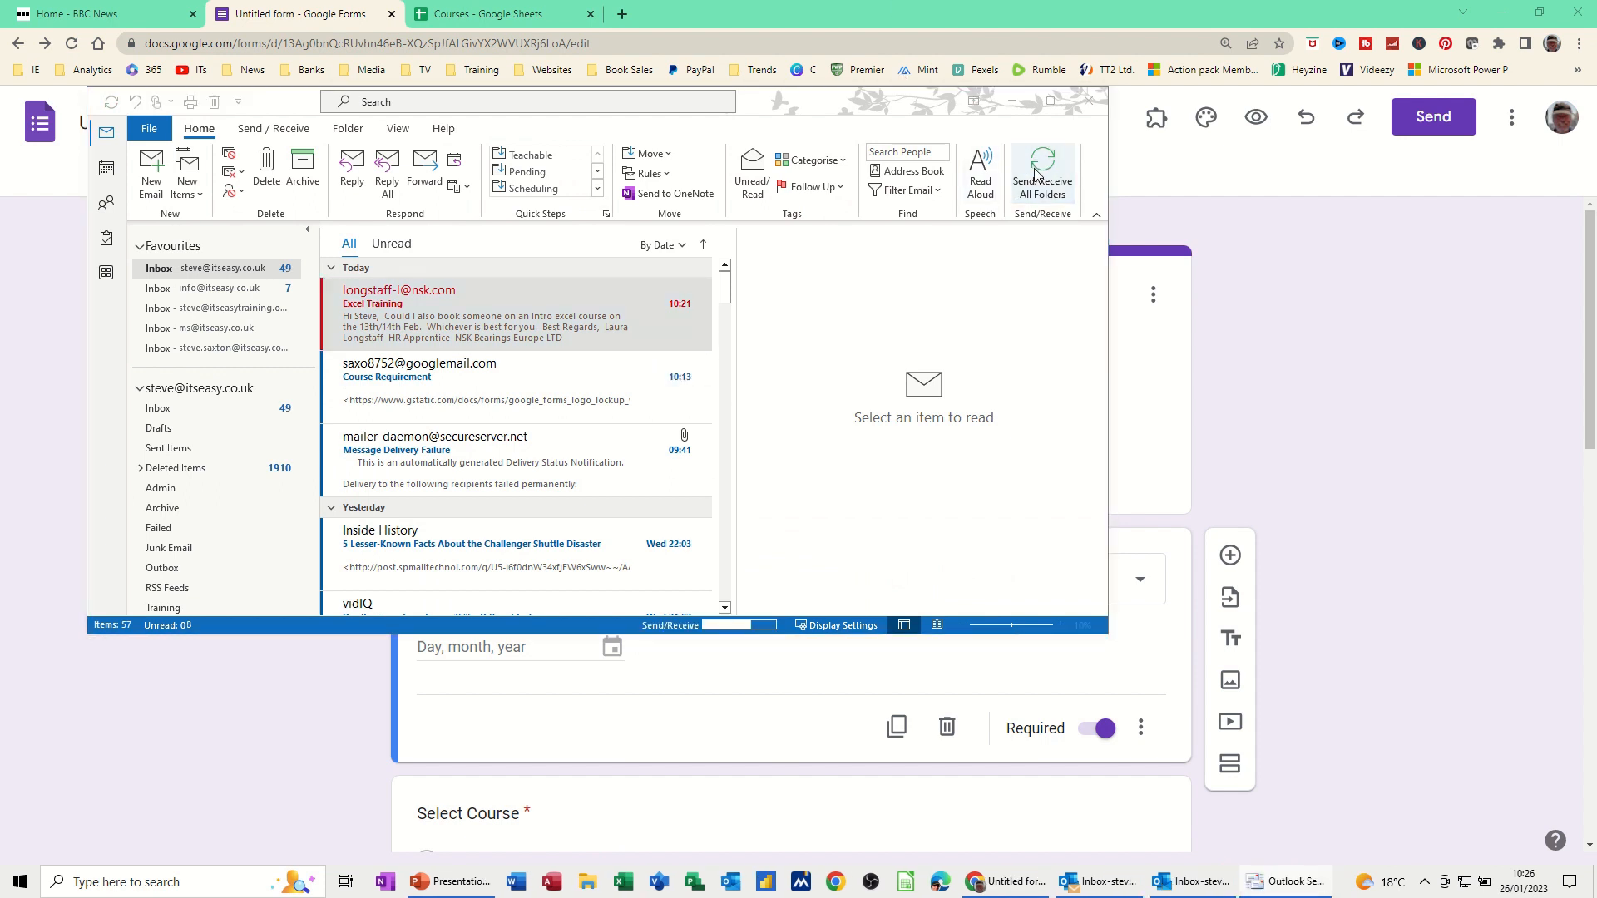
click(434, 314)
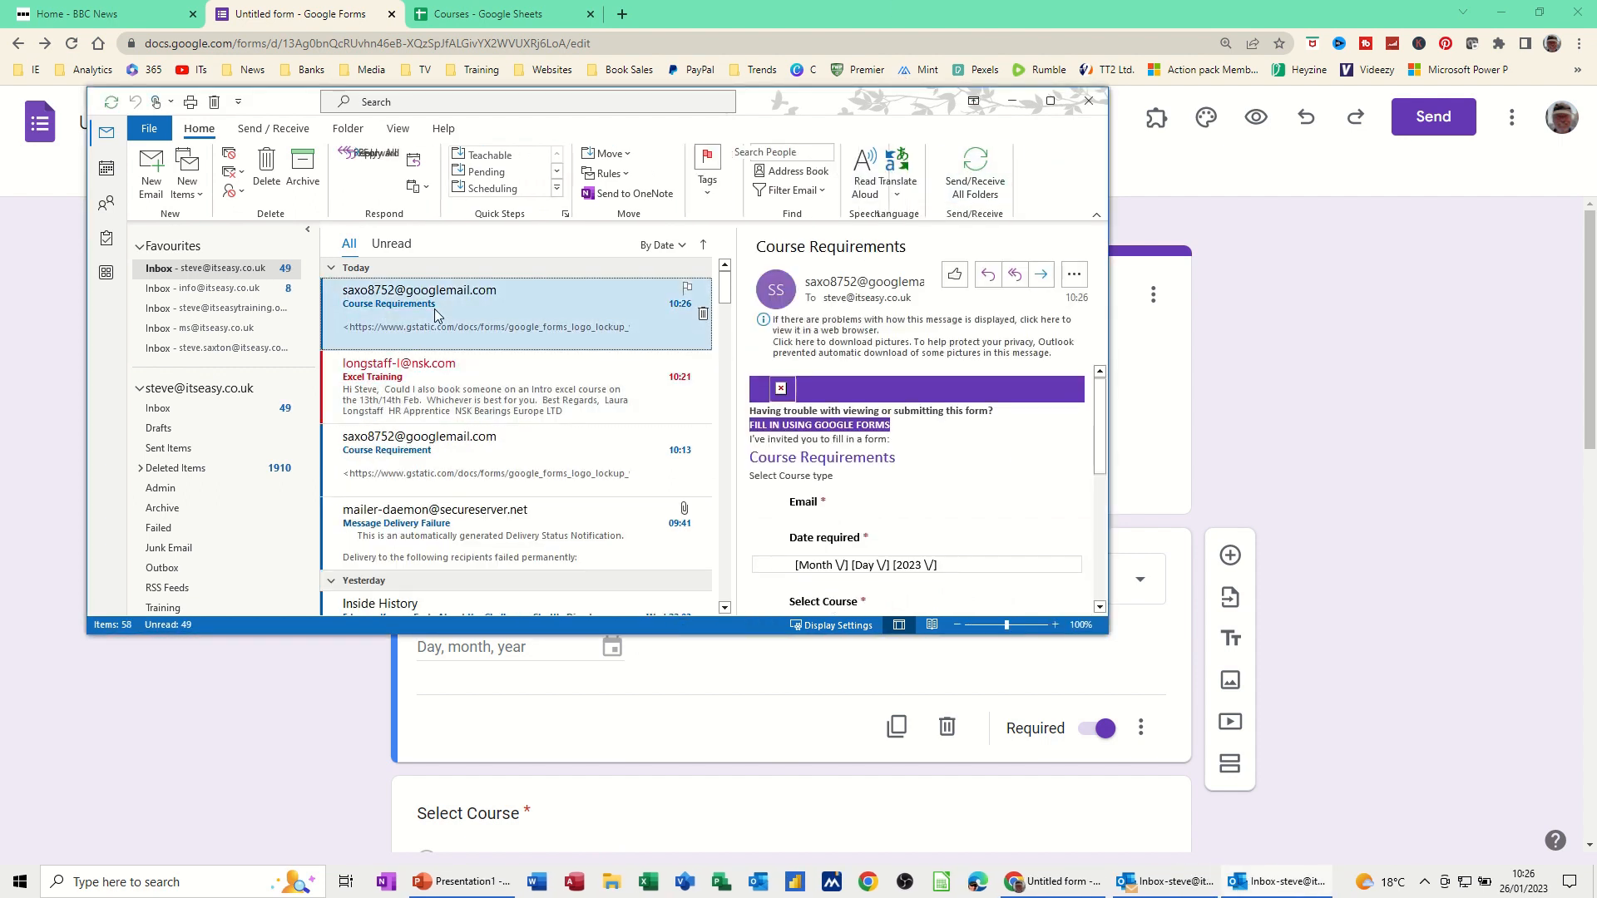
double_click(434, 313)
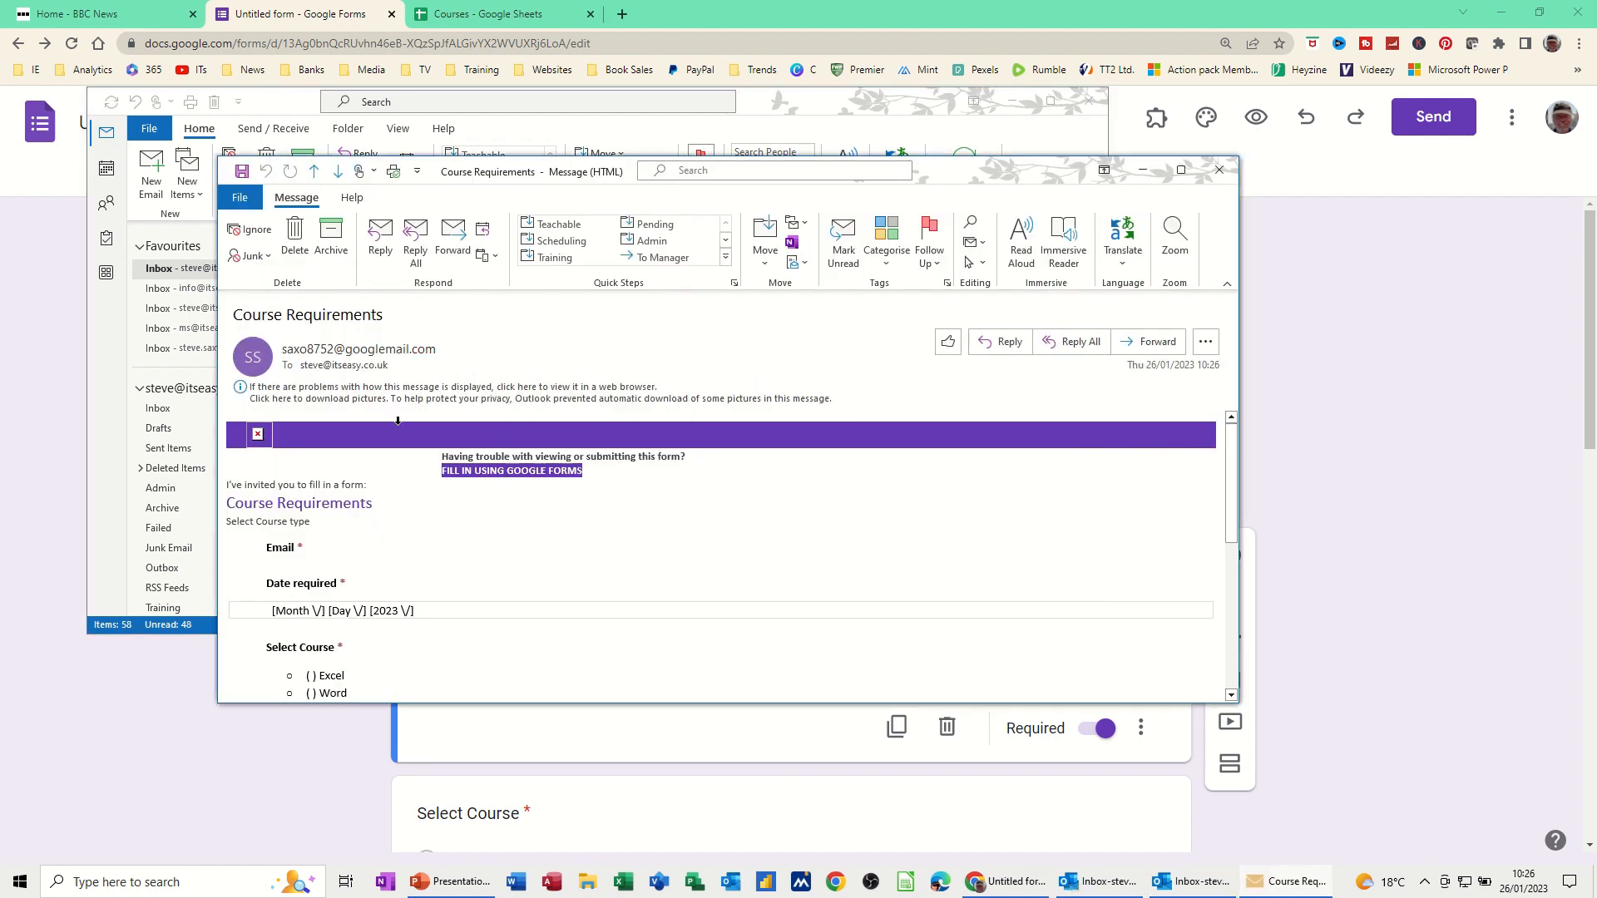
Download the email's blocked pictures and follow its link to fill in the form
click(375, 400)
click(388, 407)
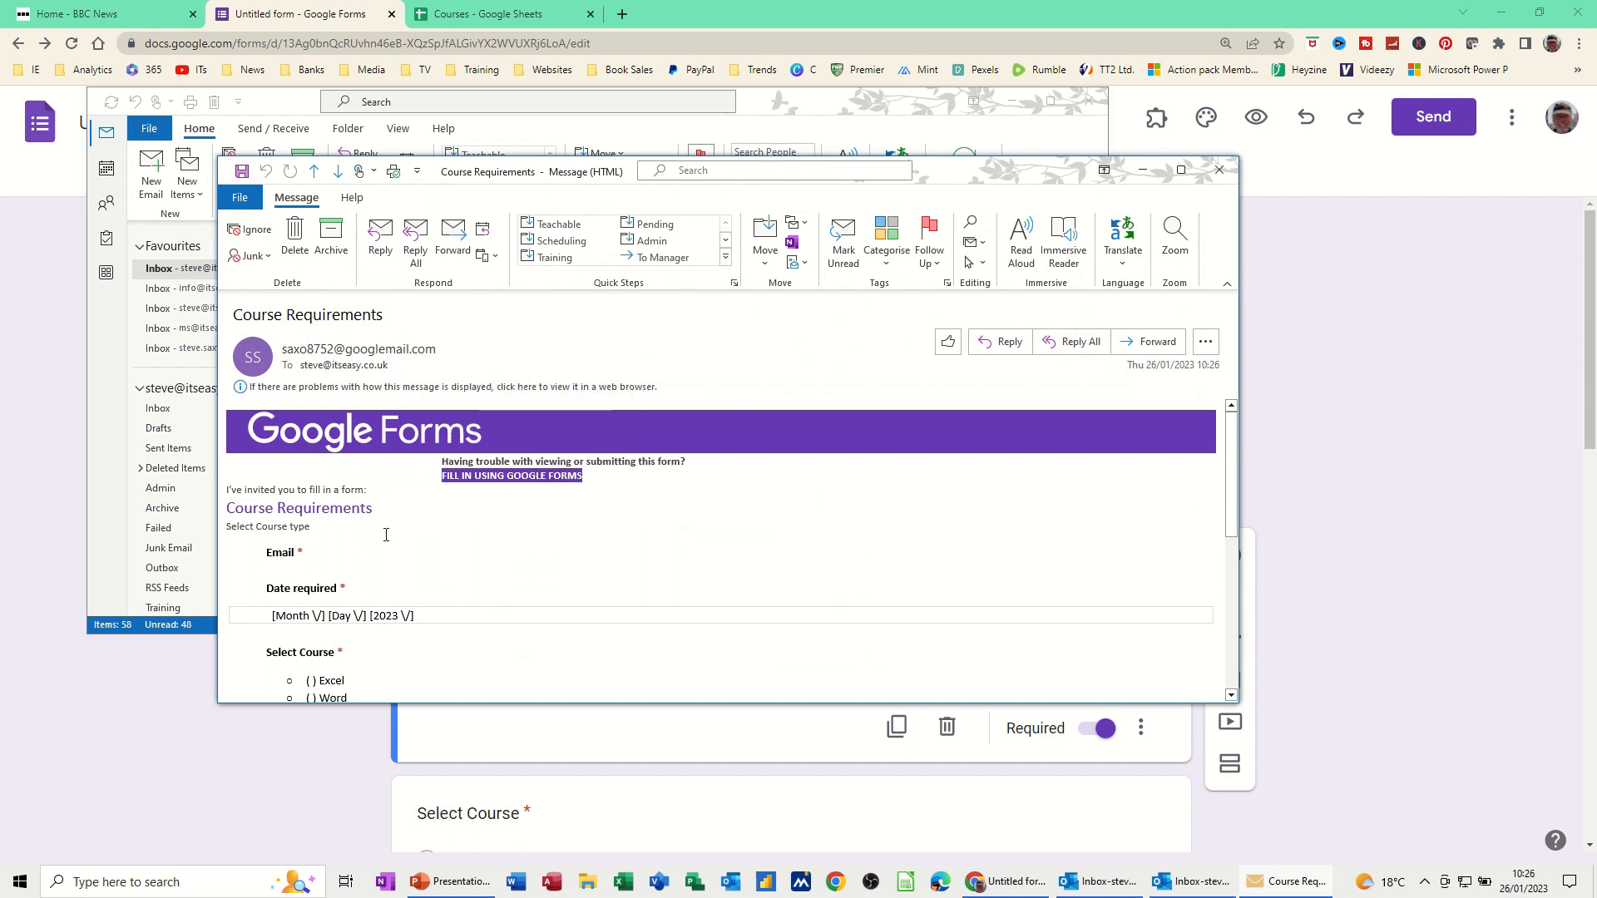
scroll(369, 574, down, 6)
scroll(369, 580, up, 8)
click(507, 479)
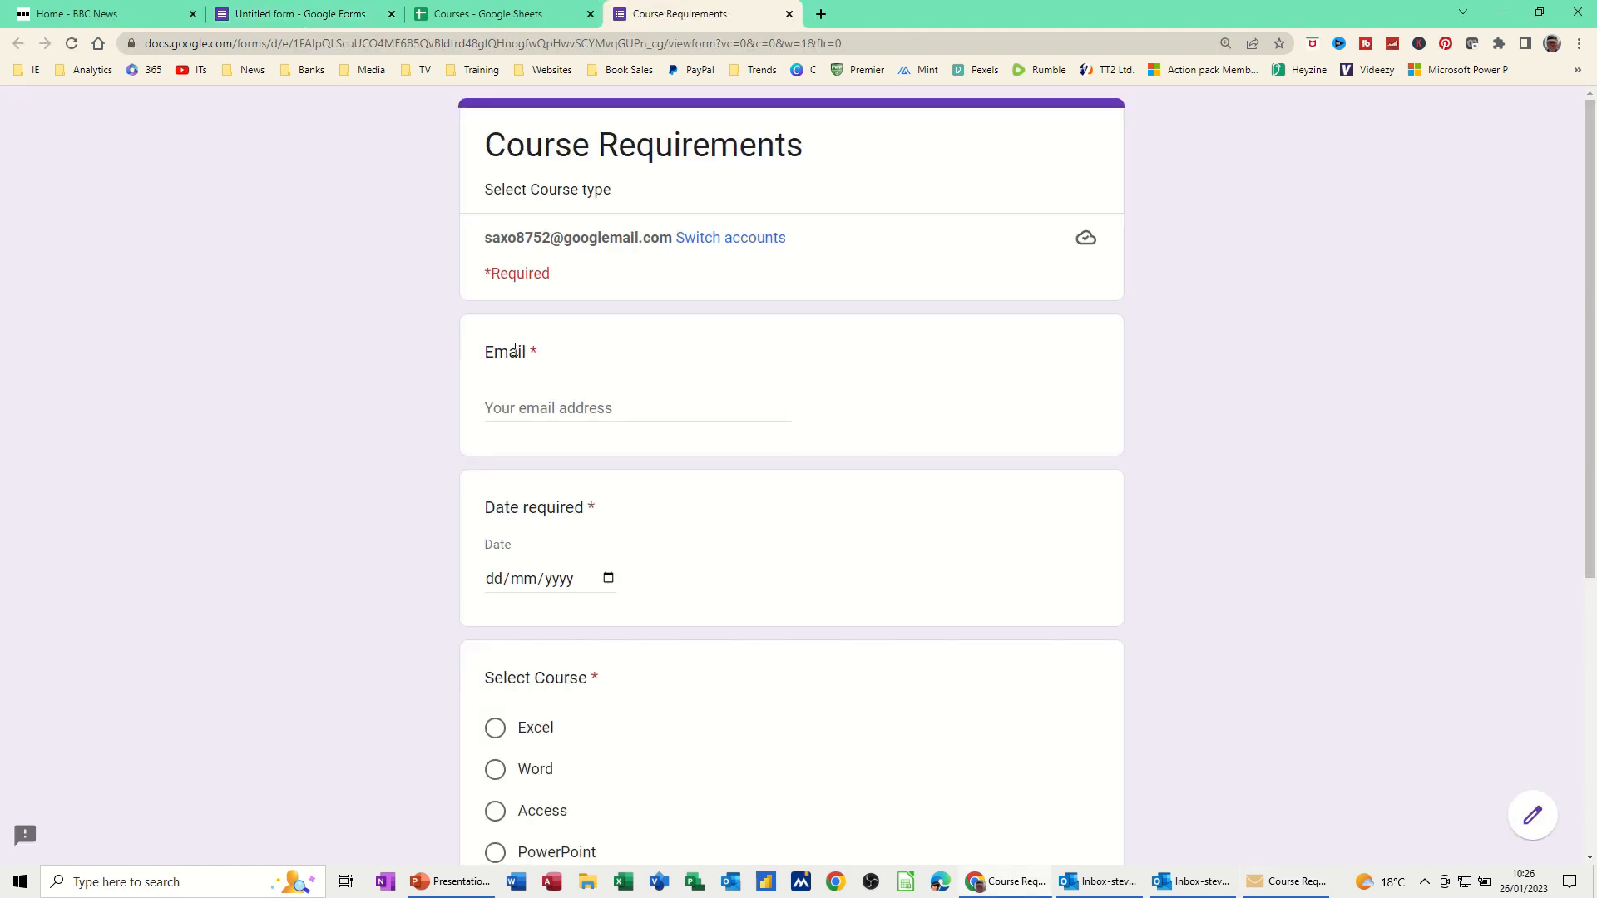
Fill in the saved email address, date 02/02/2023, and course Word
click(522, 401)
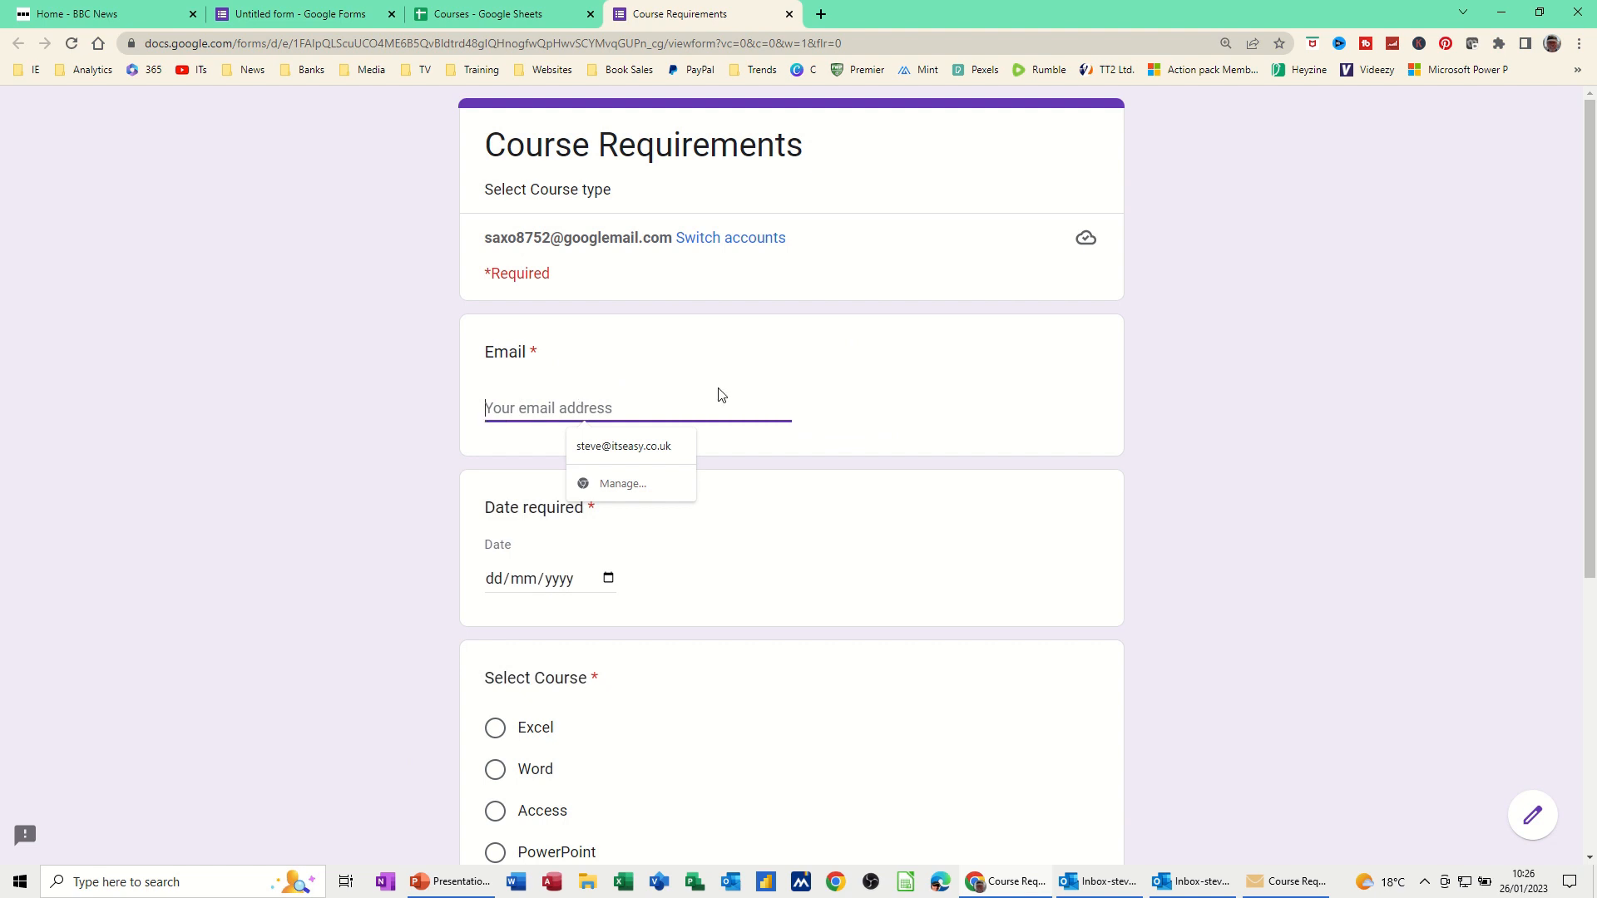
click(653, 449)
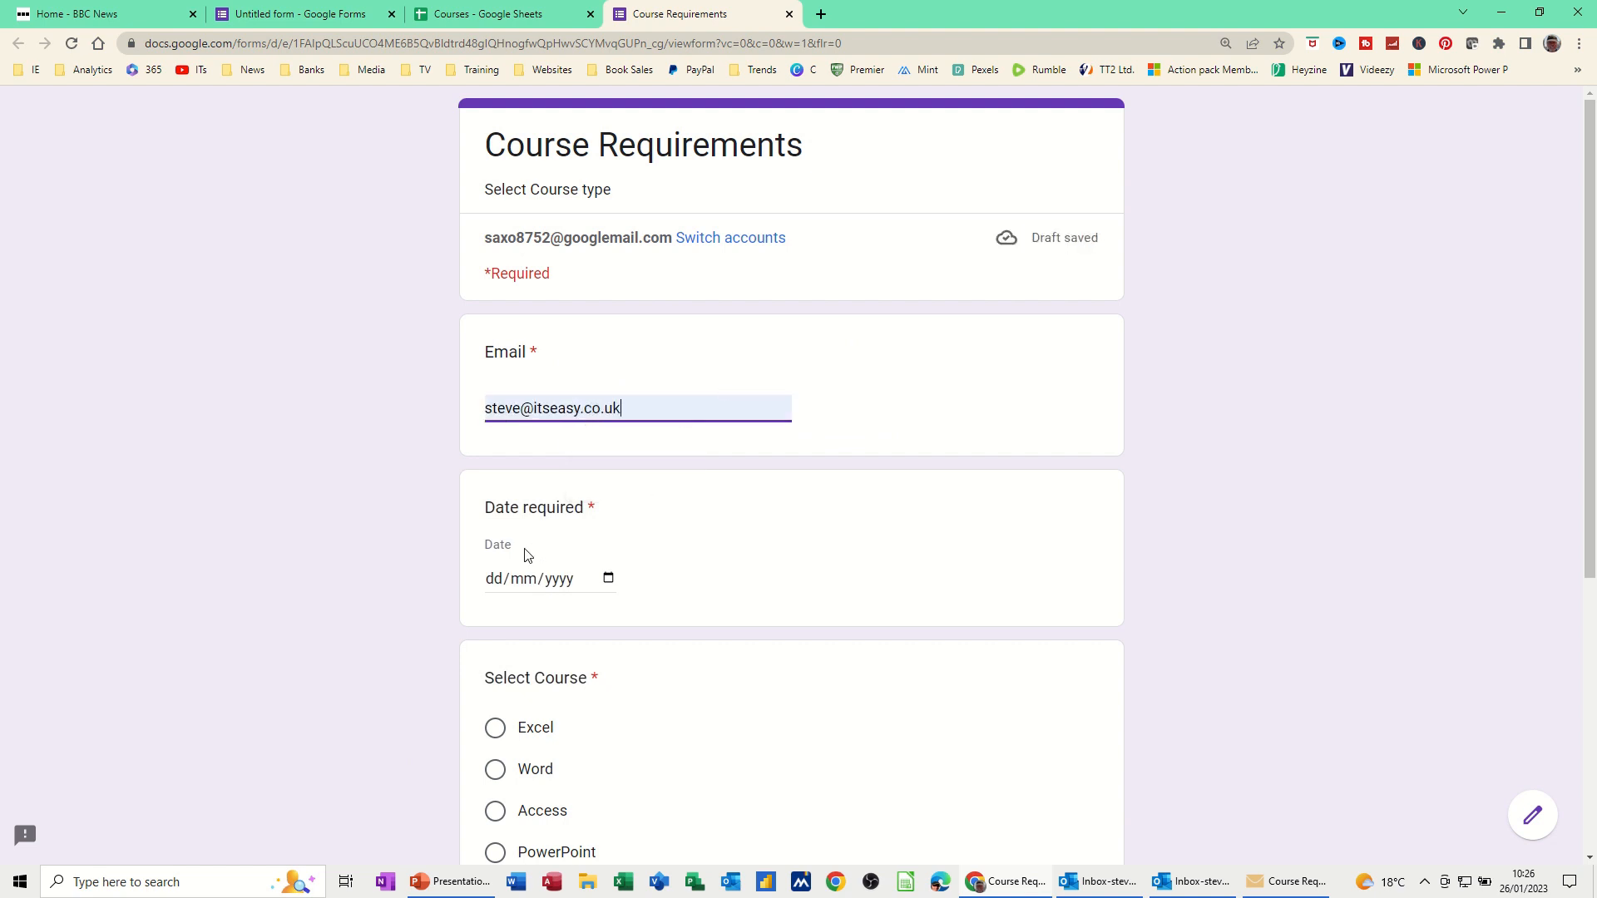
click(559, 578)
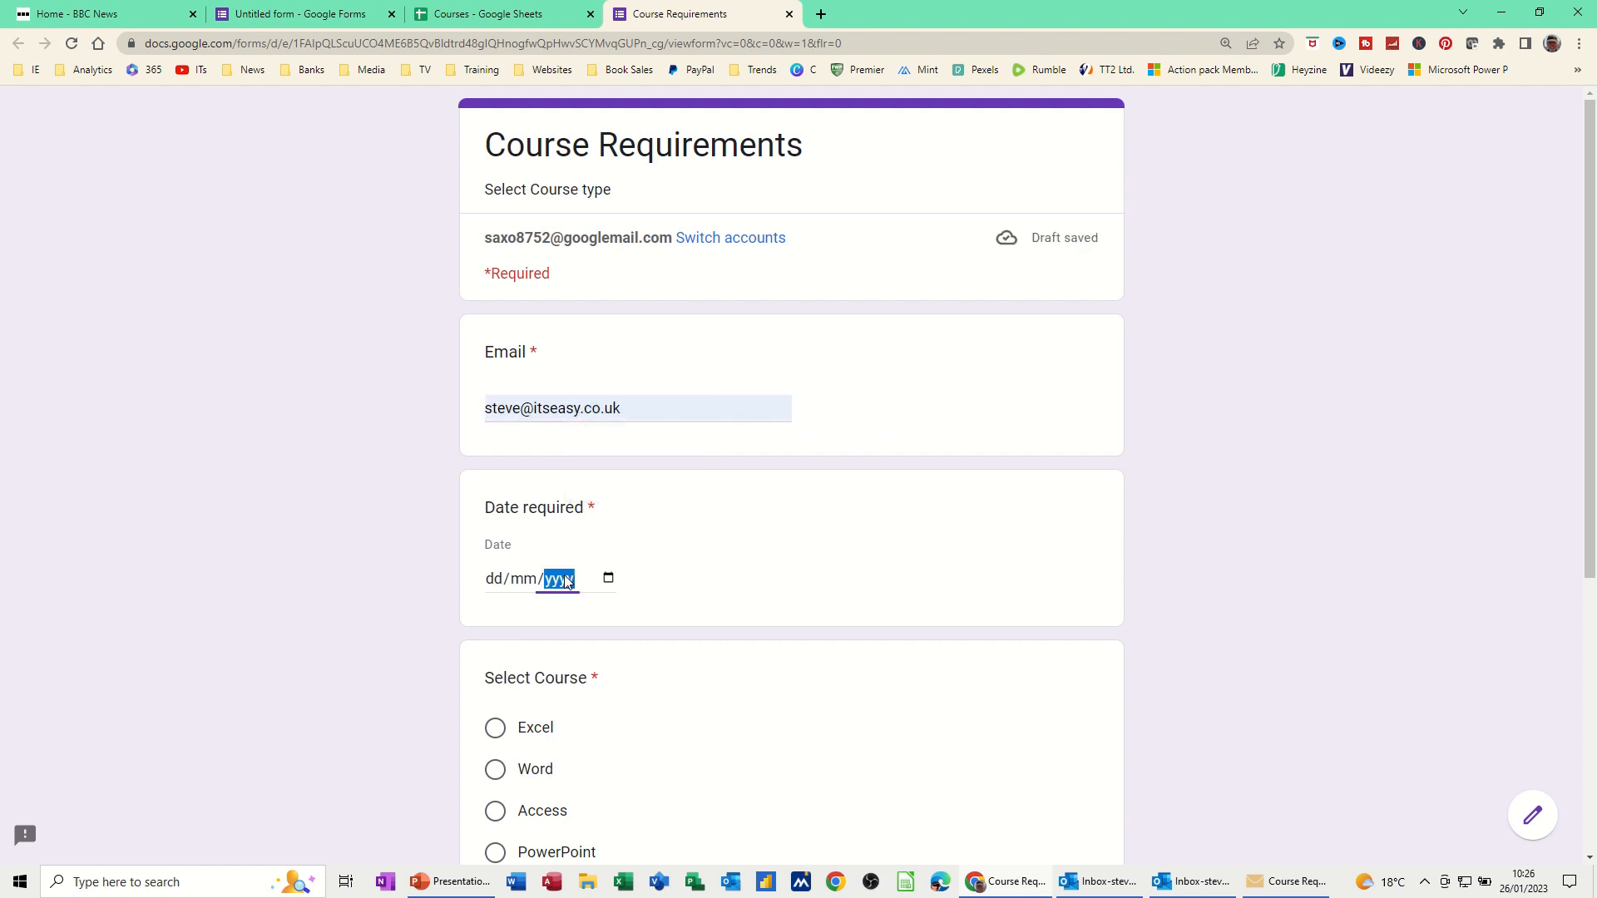
click(608, 580)
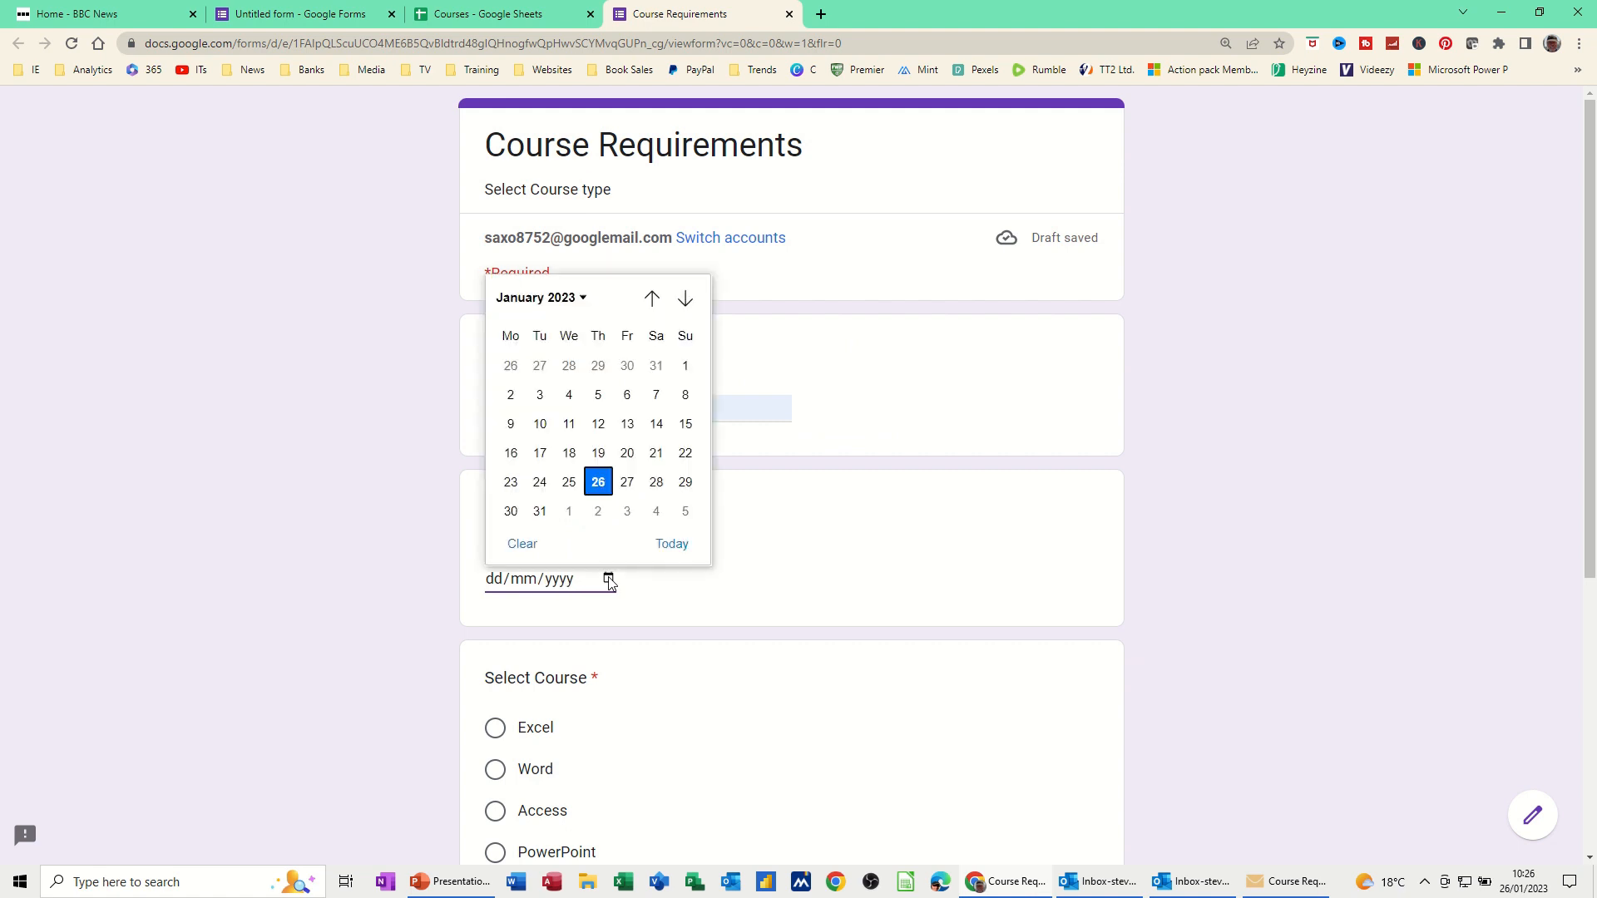
click(598, 511)
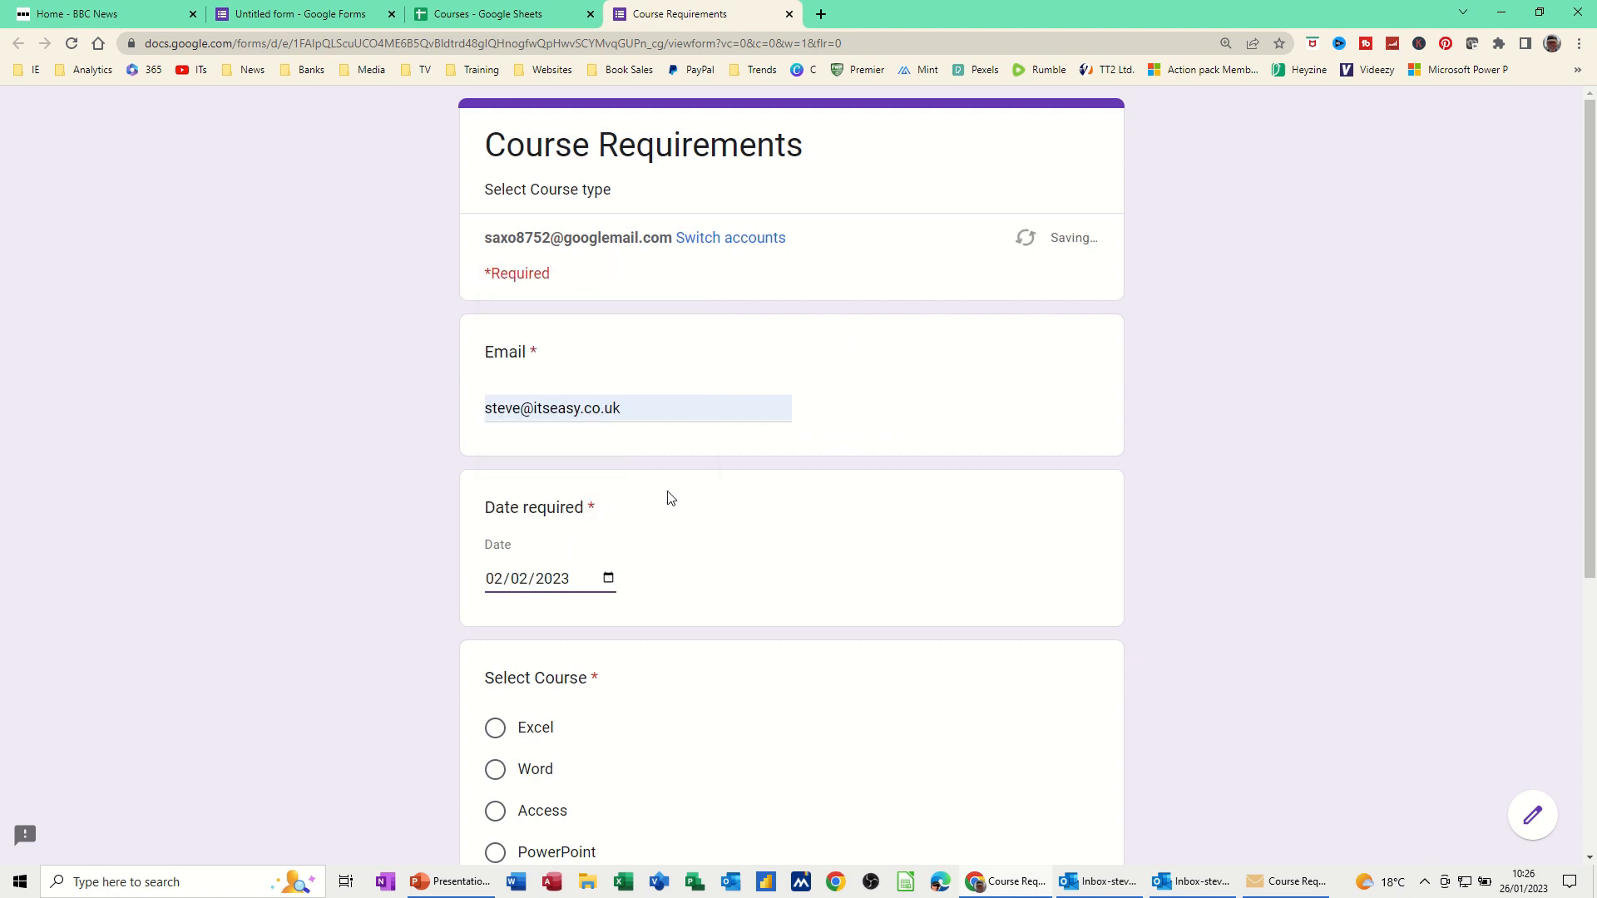
click(494, 767)
Choose level Intro, continue to Course History, select Beginner, and submit the response
scroll(666, 688, down, 5)
click(545, 642)
click(522, 707)
scroll(694, 616, down, 1)
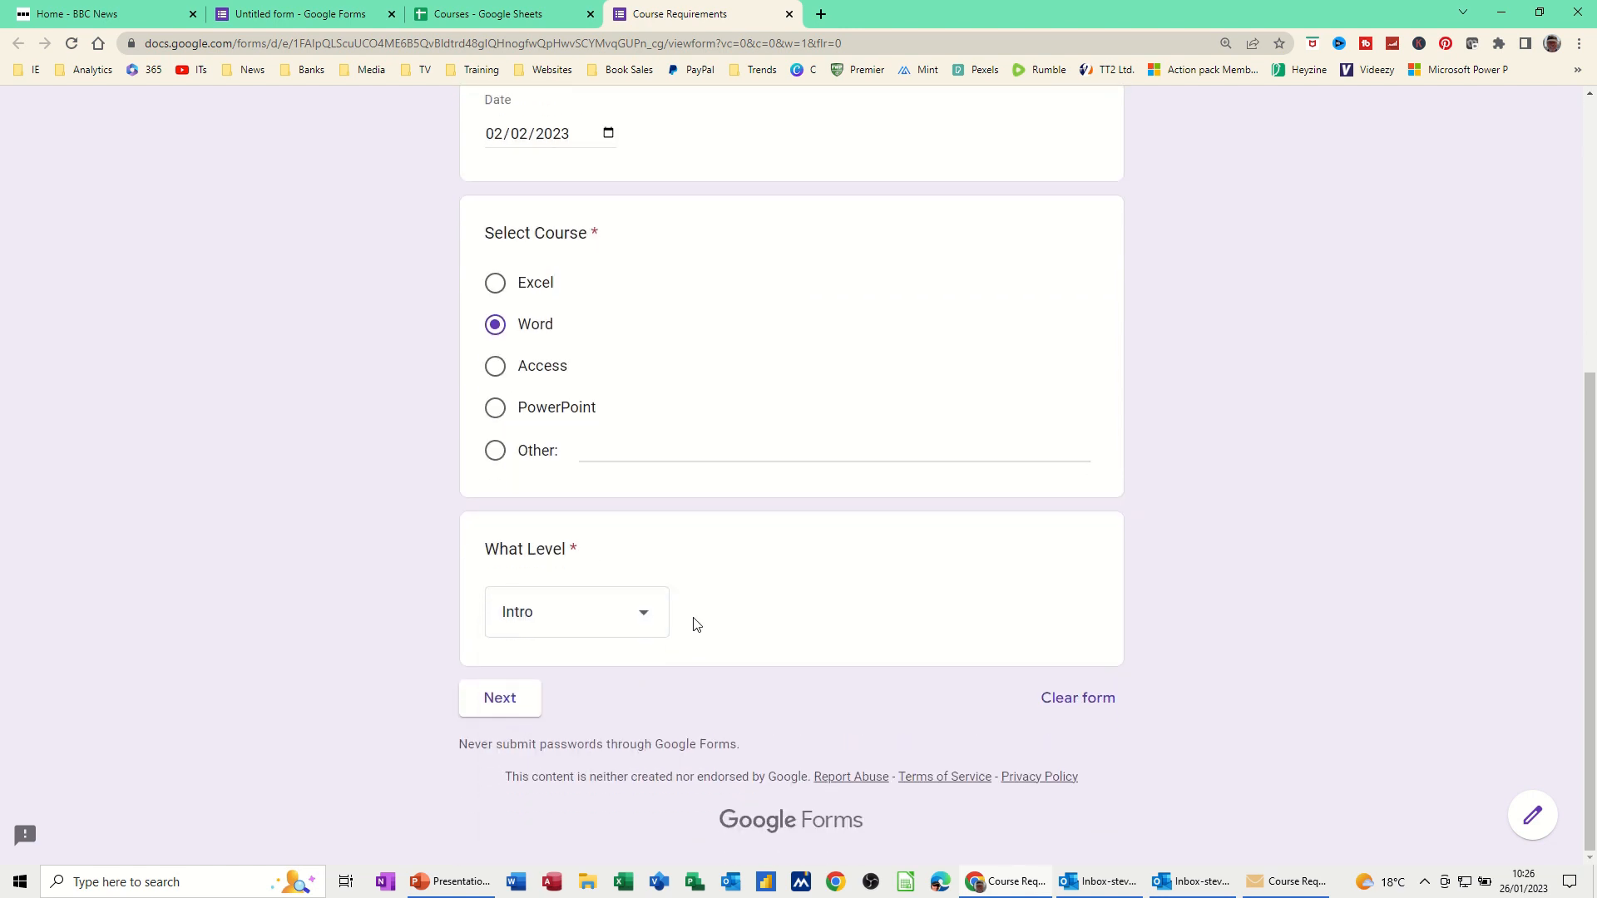
click(505, 709)
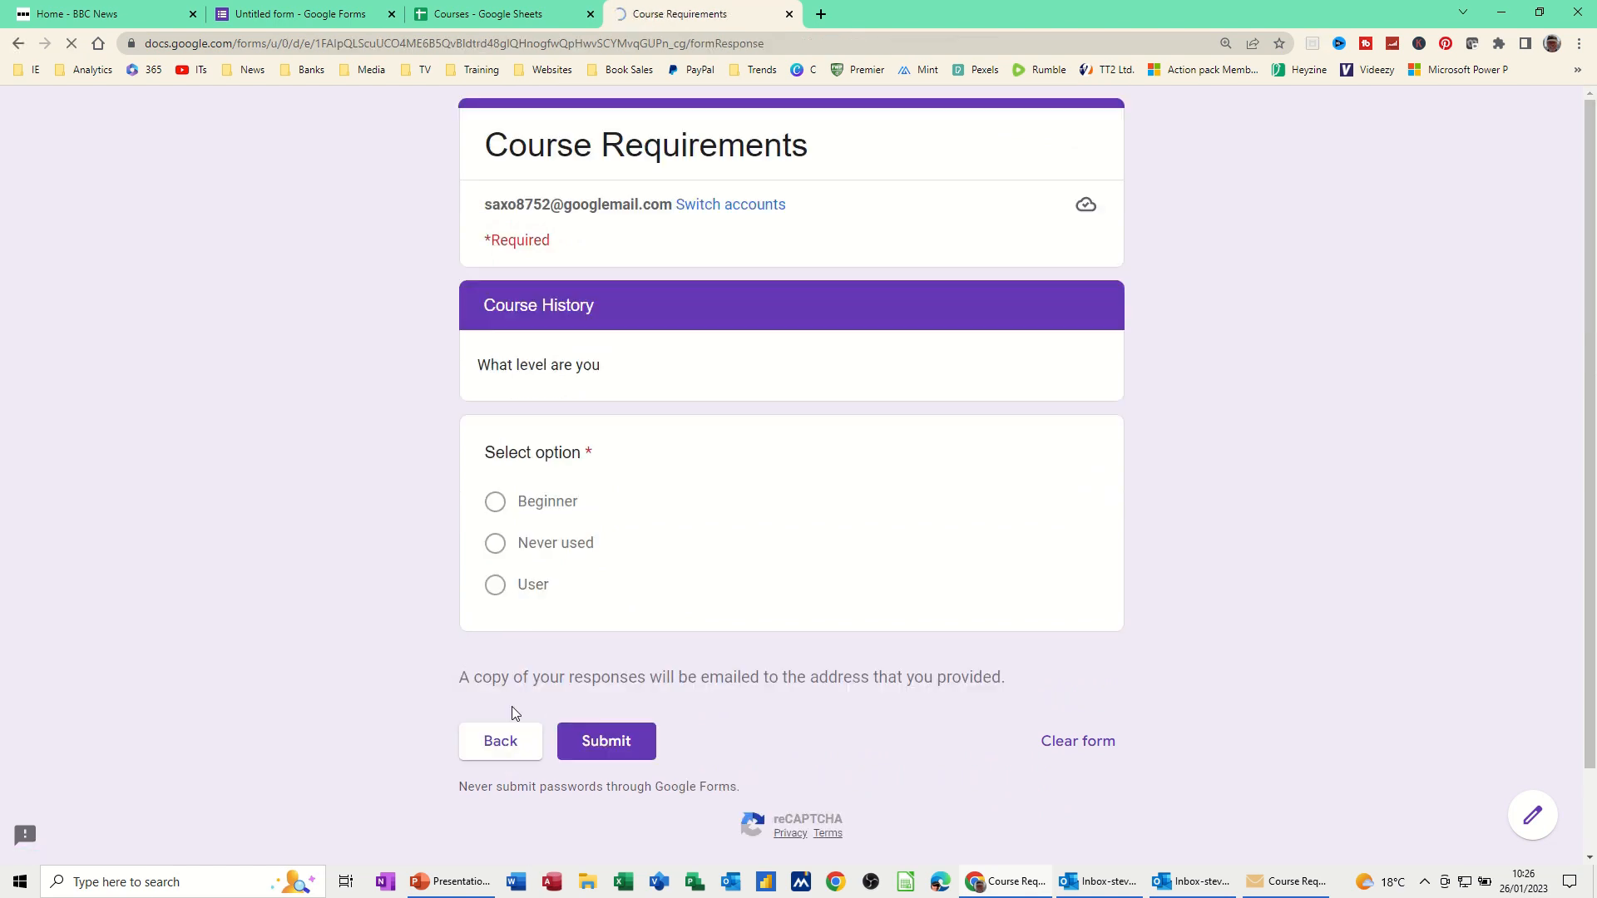
click(499, 509)
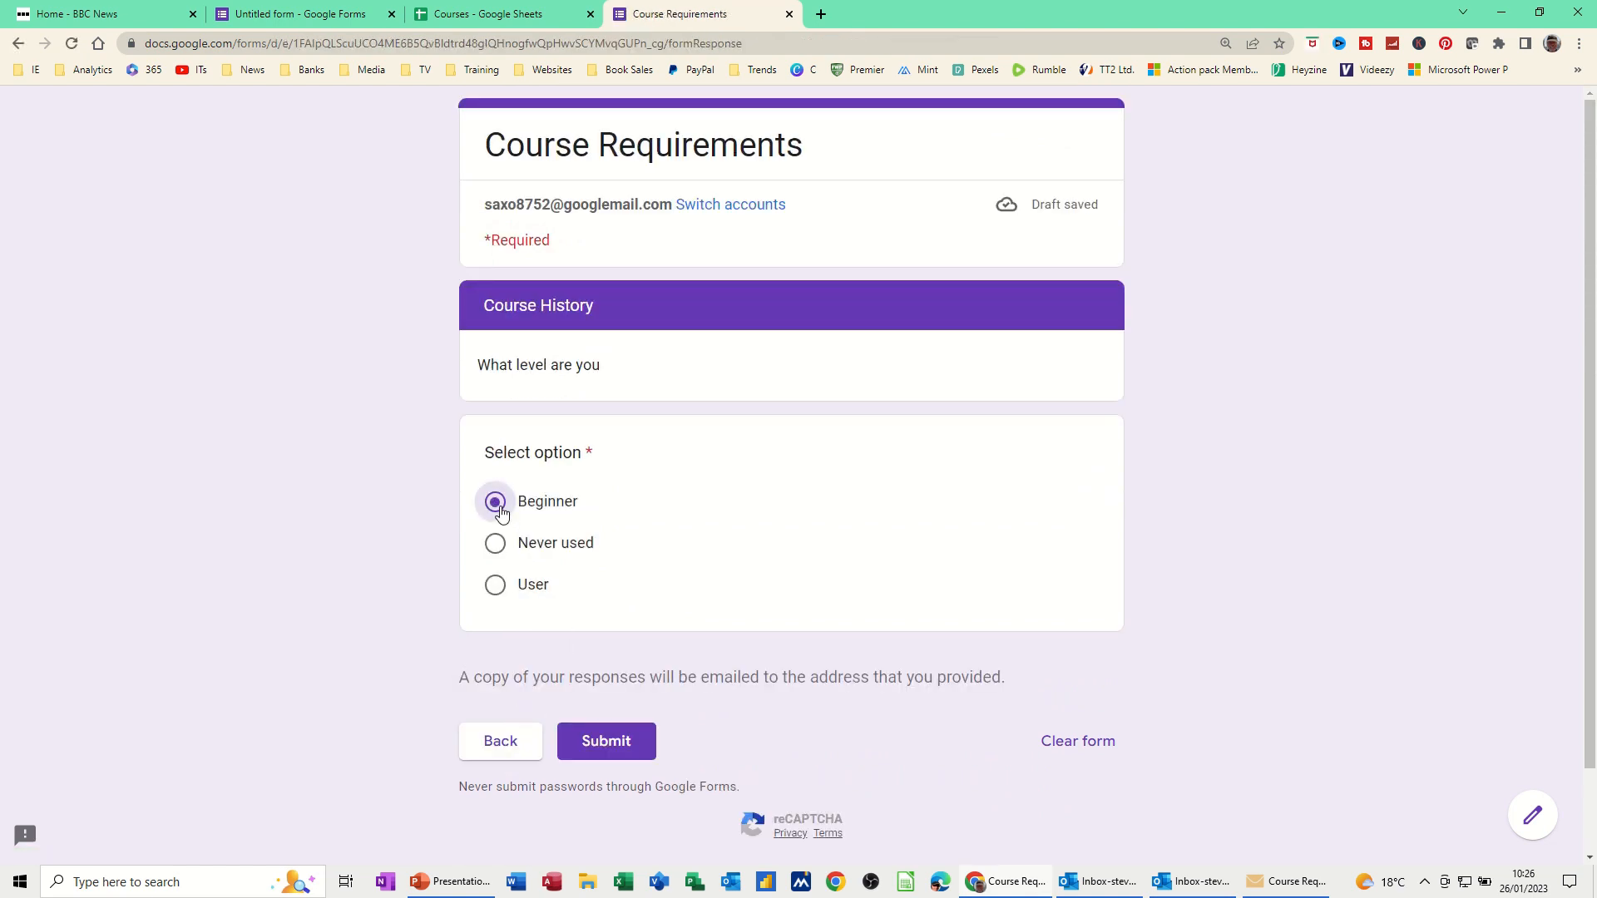
click(612, 744)
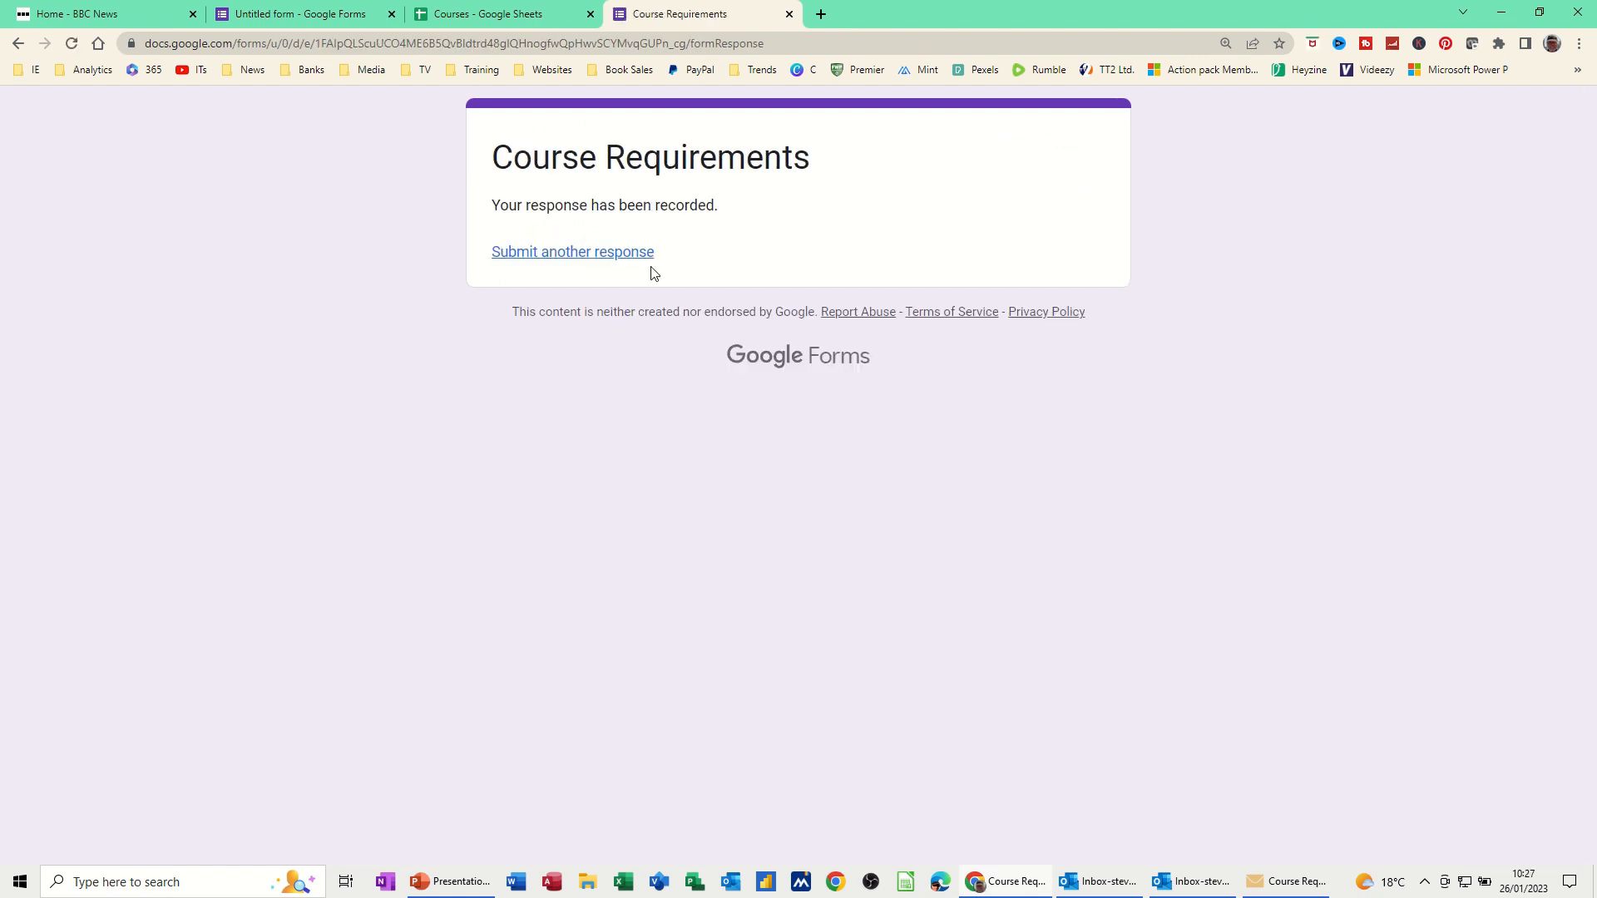
View the new Word/Intro/Beginner row in the Courses sheet, then return to the form editor
click(499, 17)
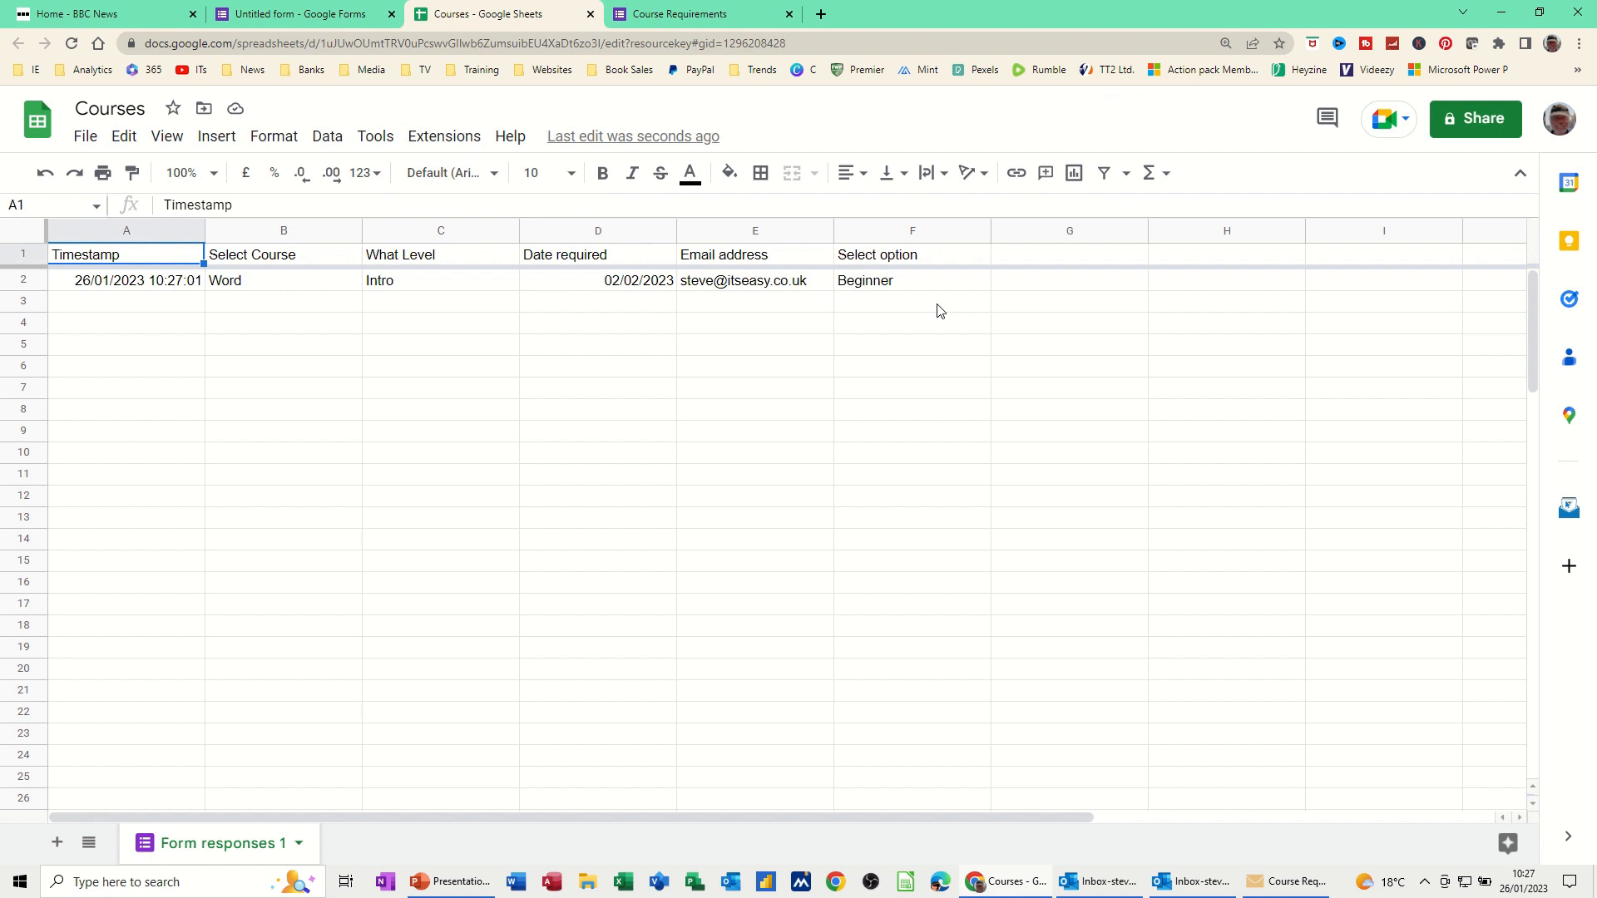
click(299, 18)
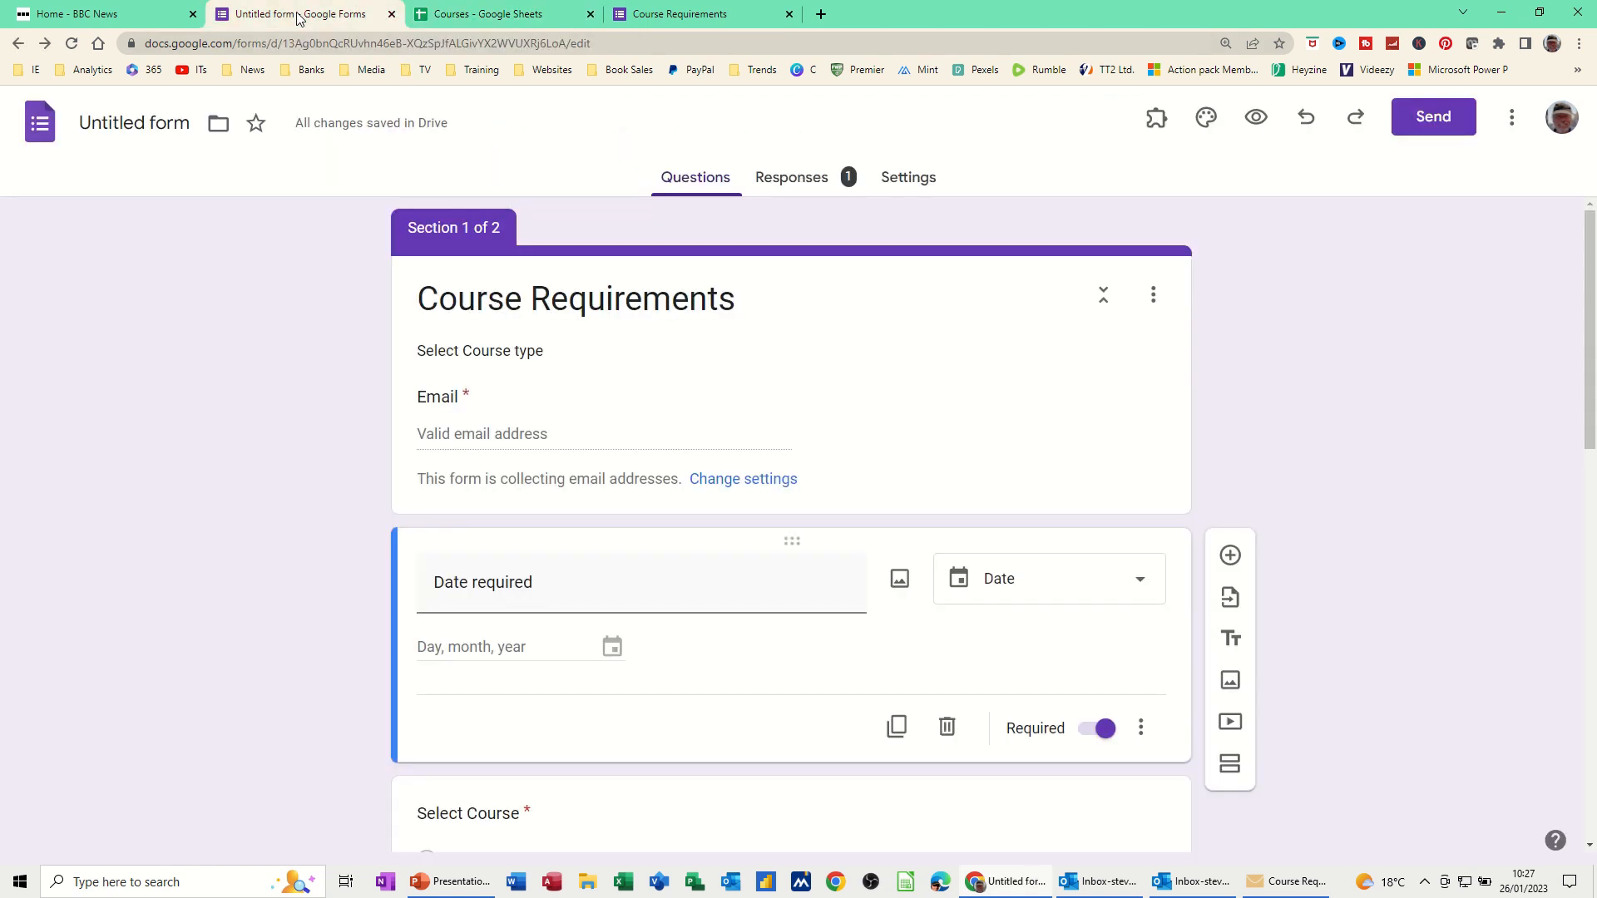
click(787, 186)
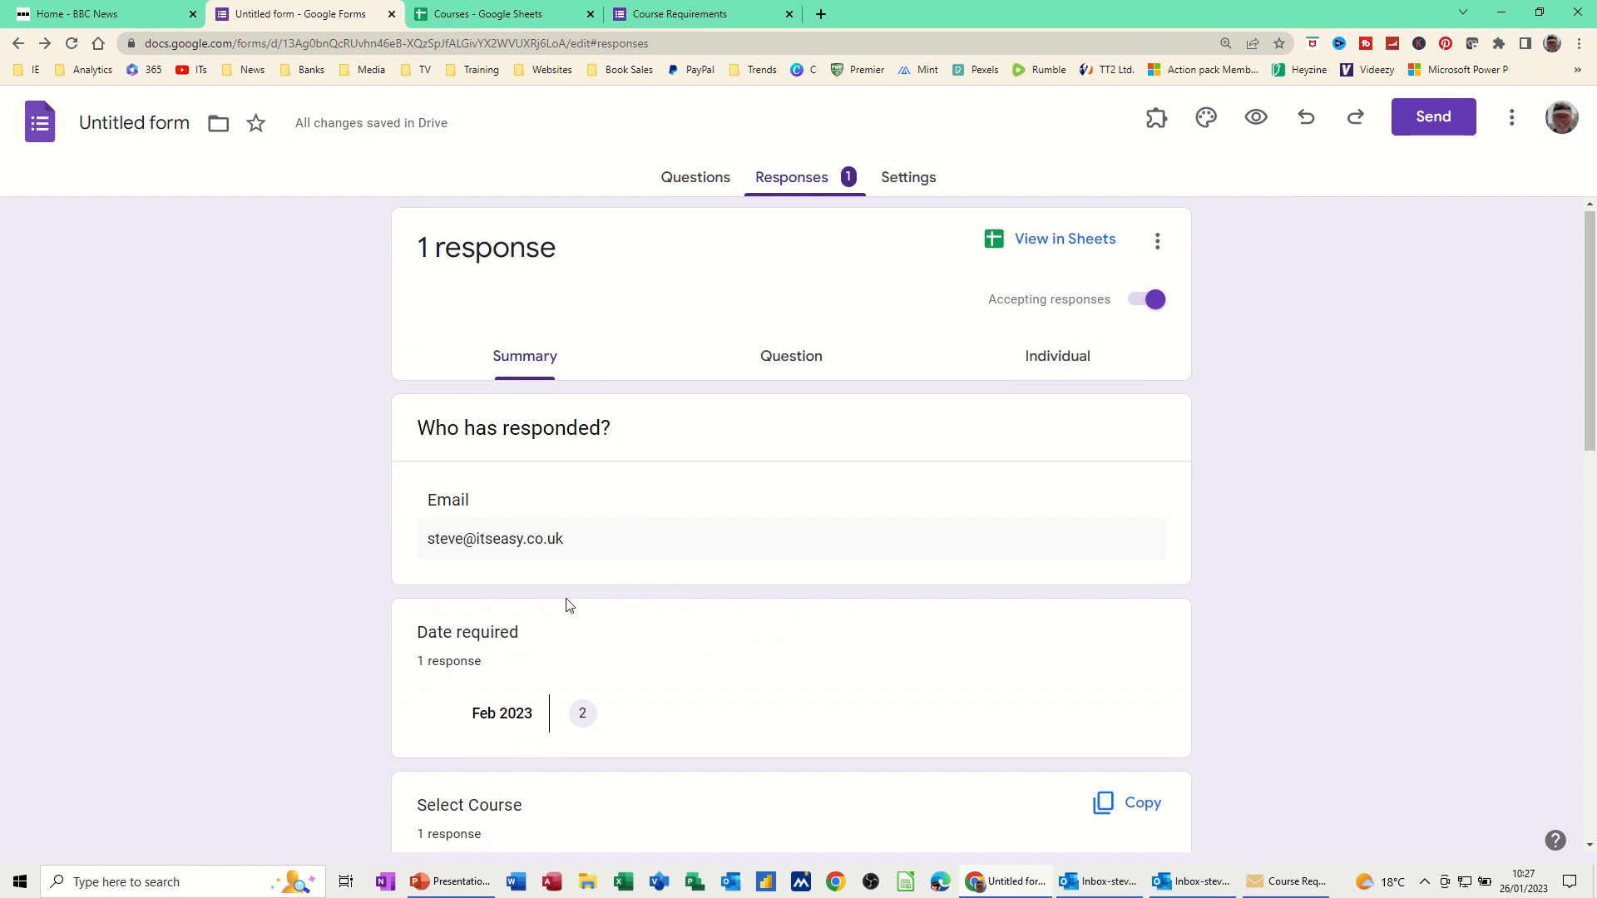
scroll(563, 603, down, 5)
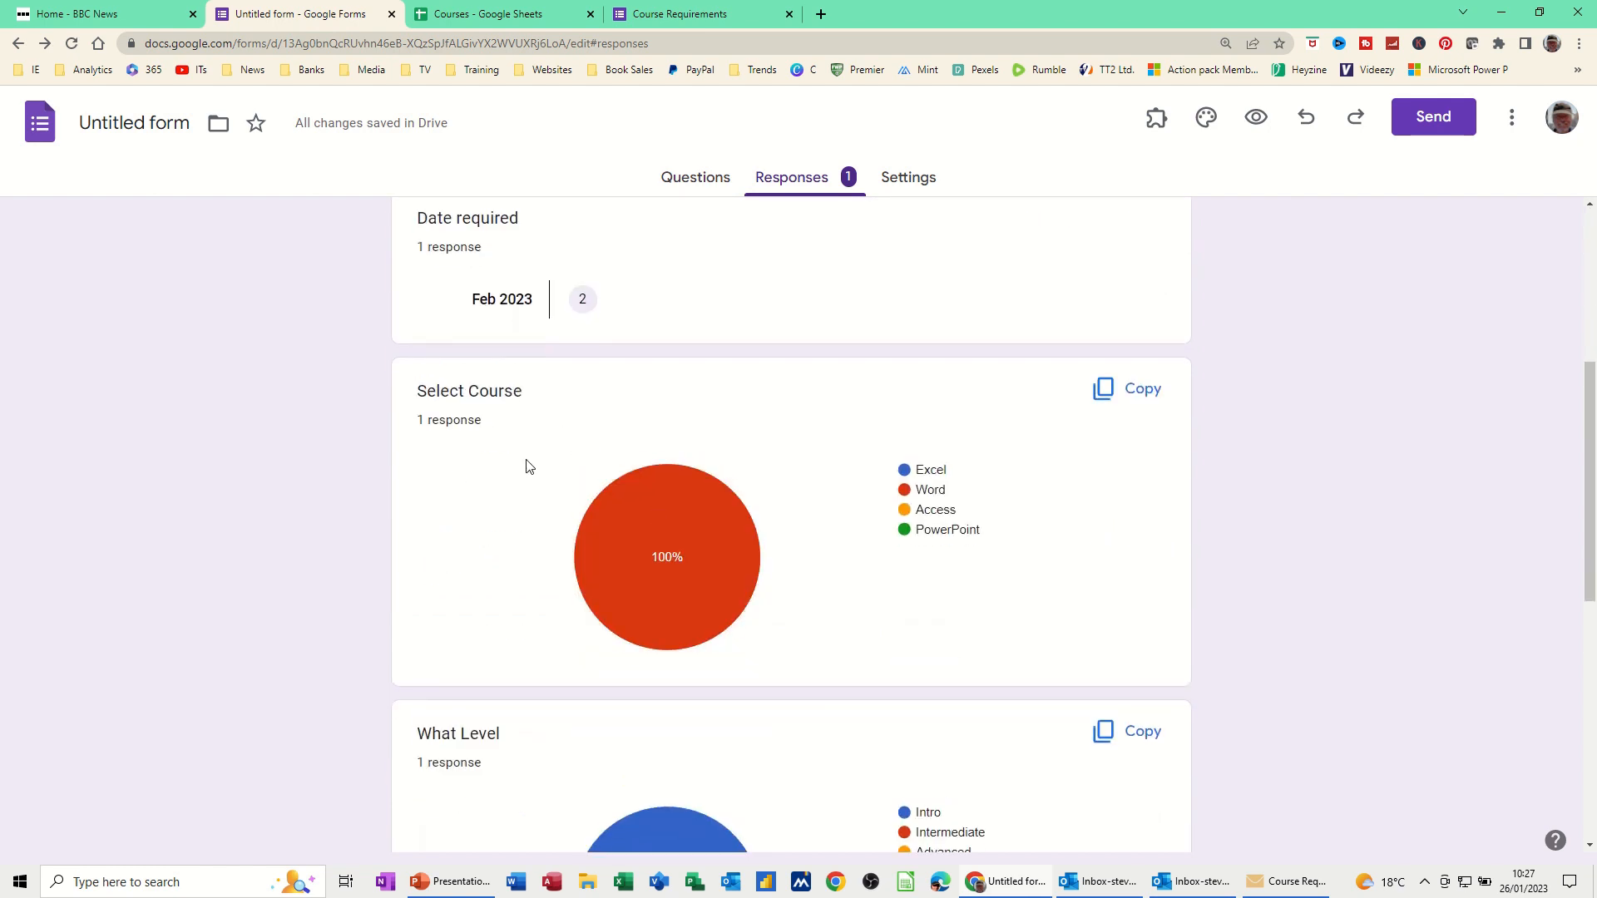
scroll(527, 465, down, 3)
scroll(557, 407, down, 5)
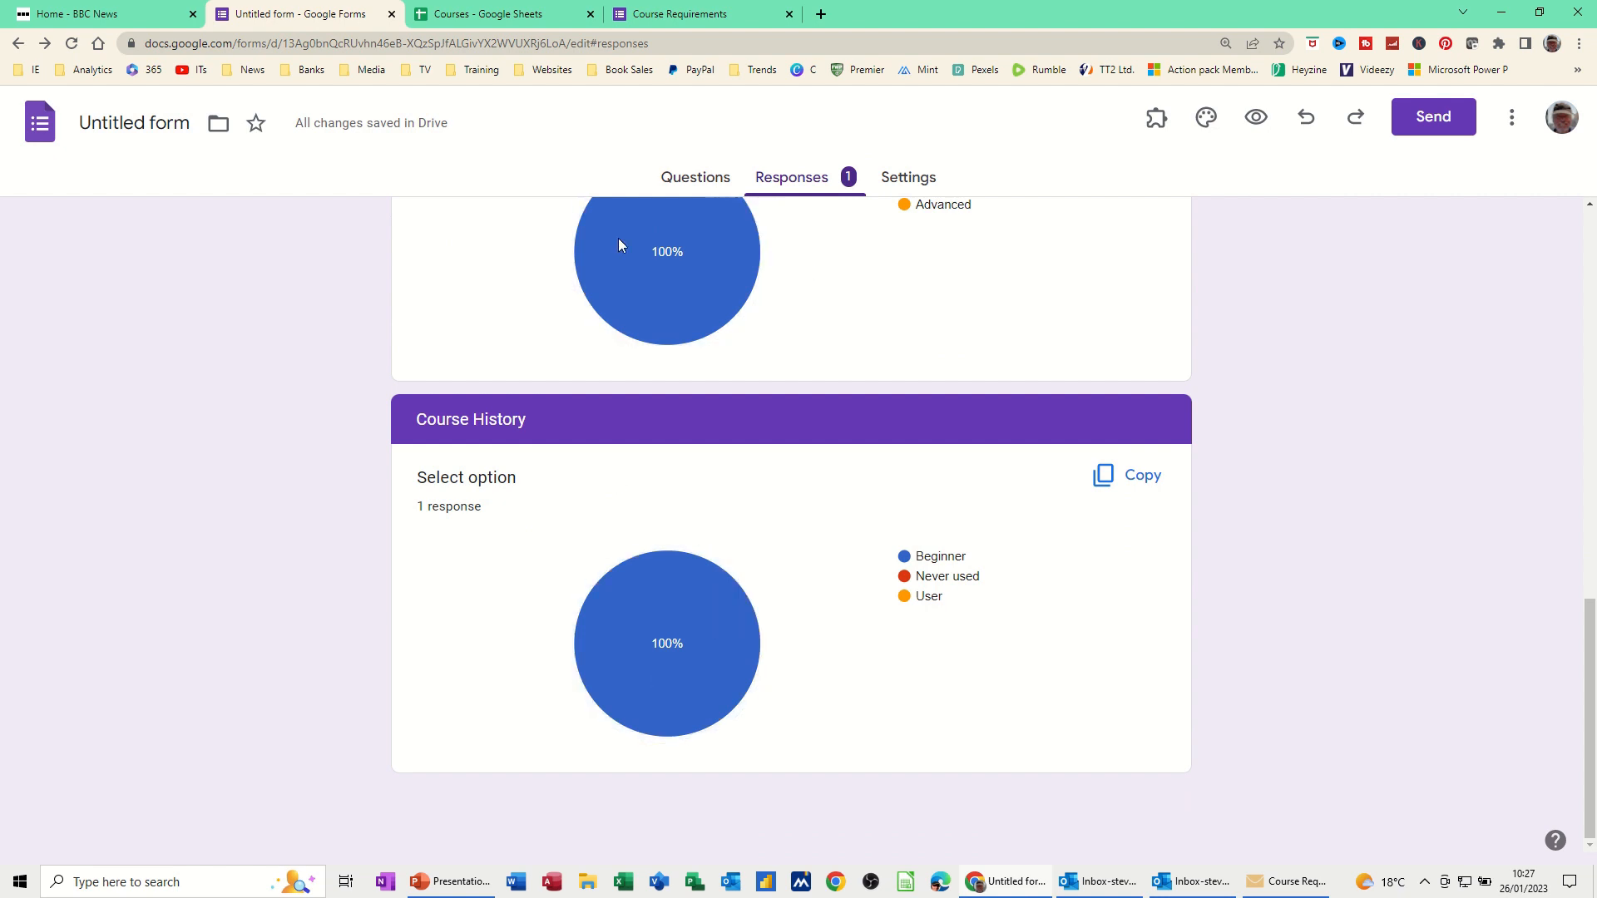
mouse_move(659, 252)
scroll(660, 252, up, 4)
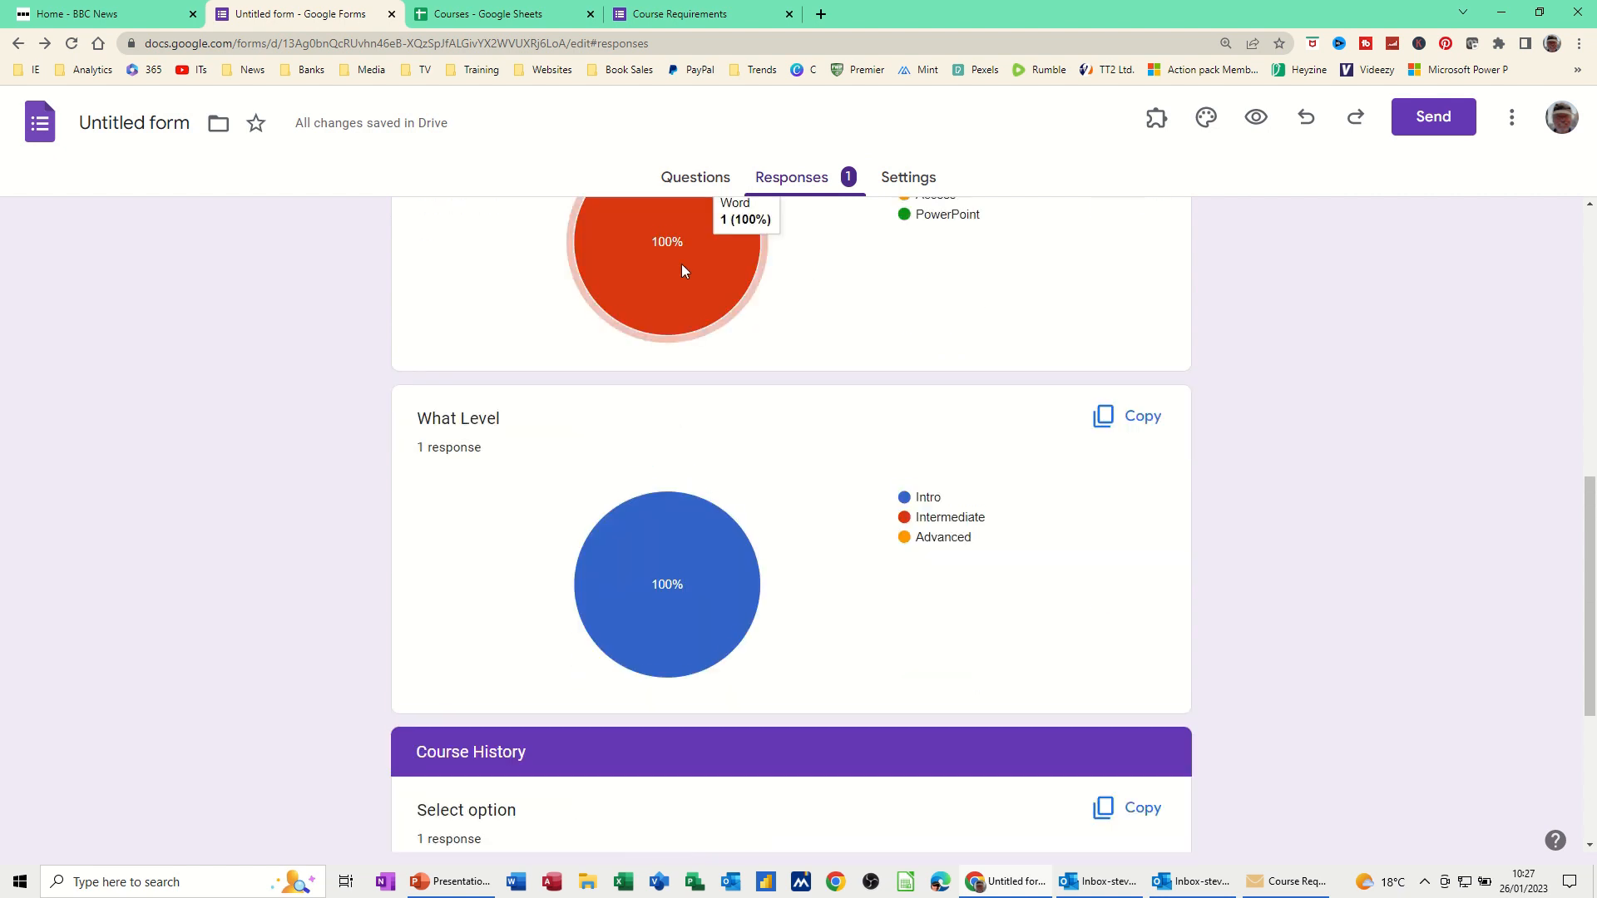
scroll(677, 321, up, 3)
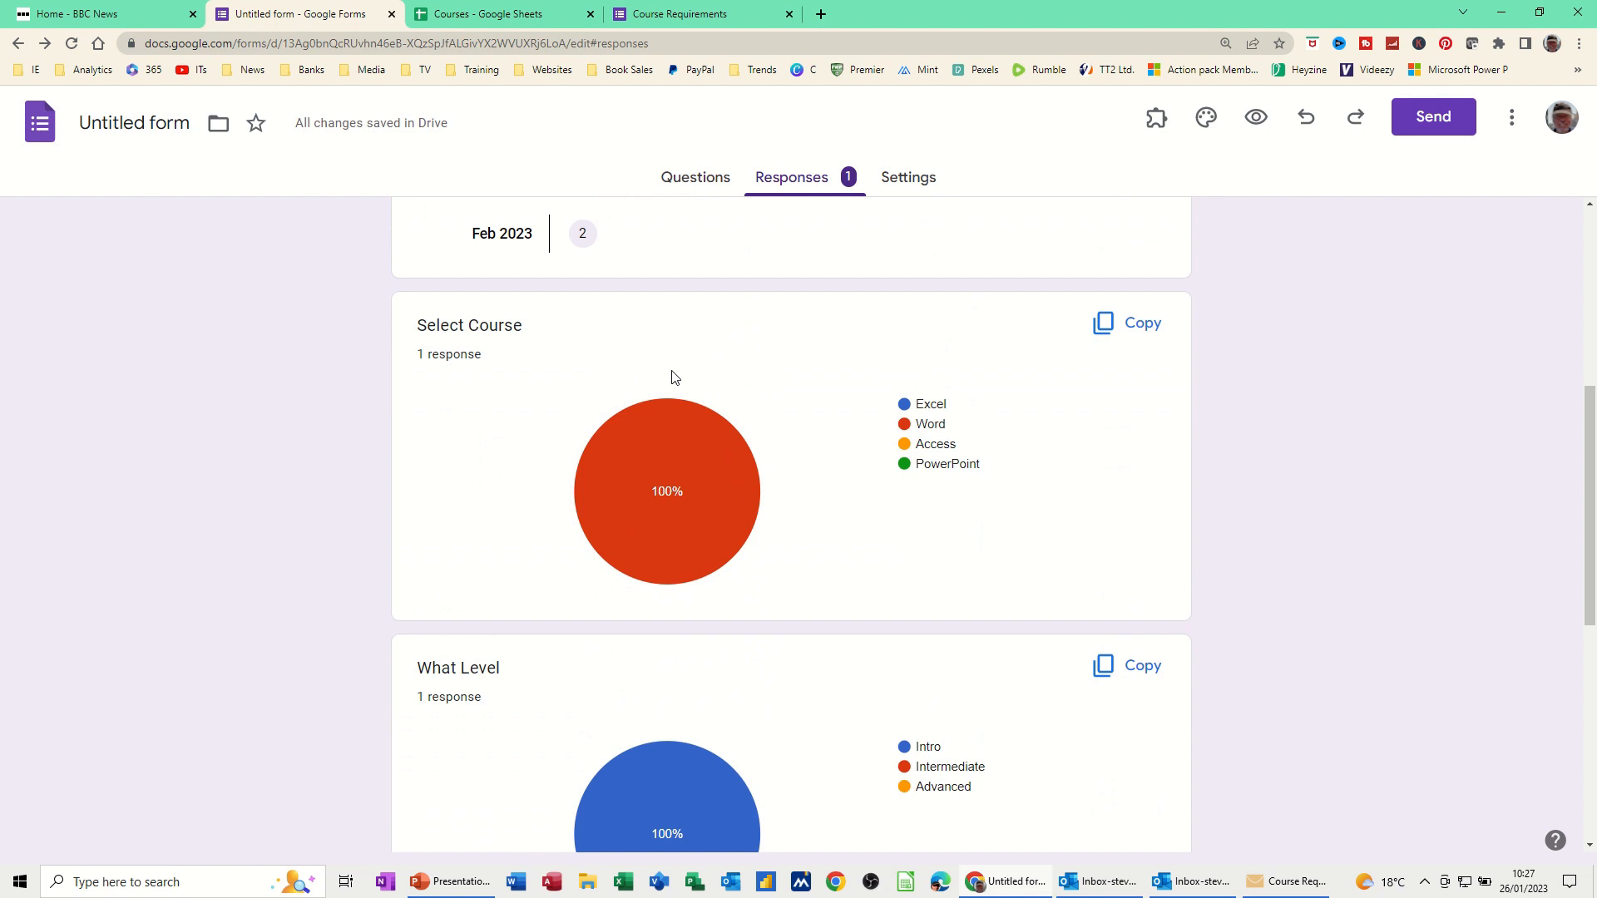
scroll(673, 376, up, 3)
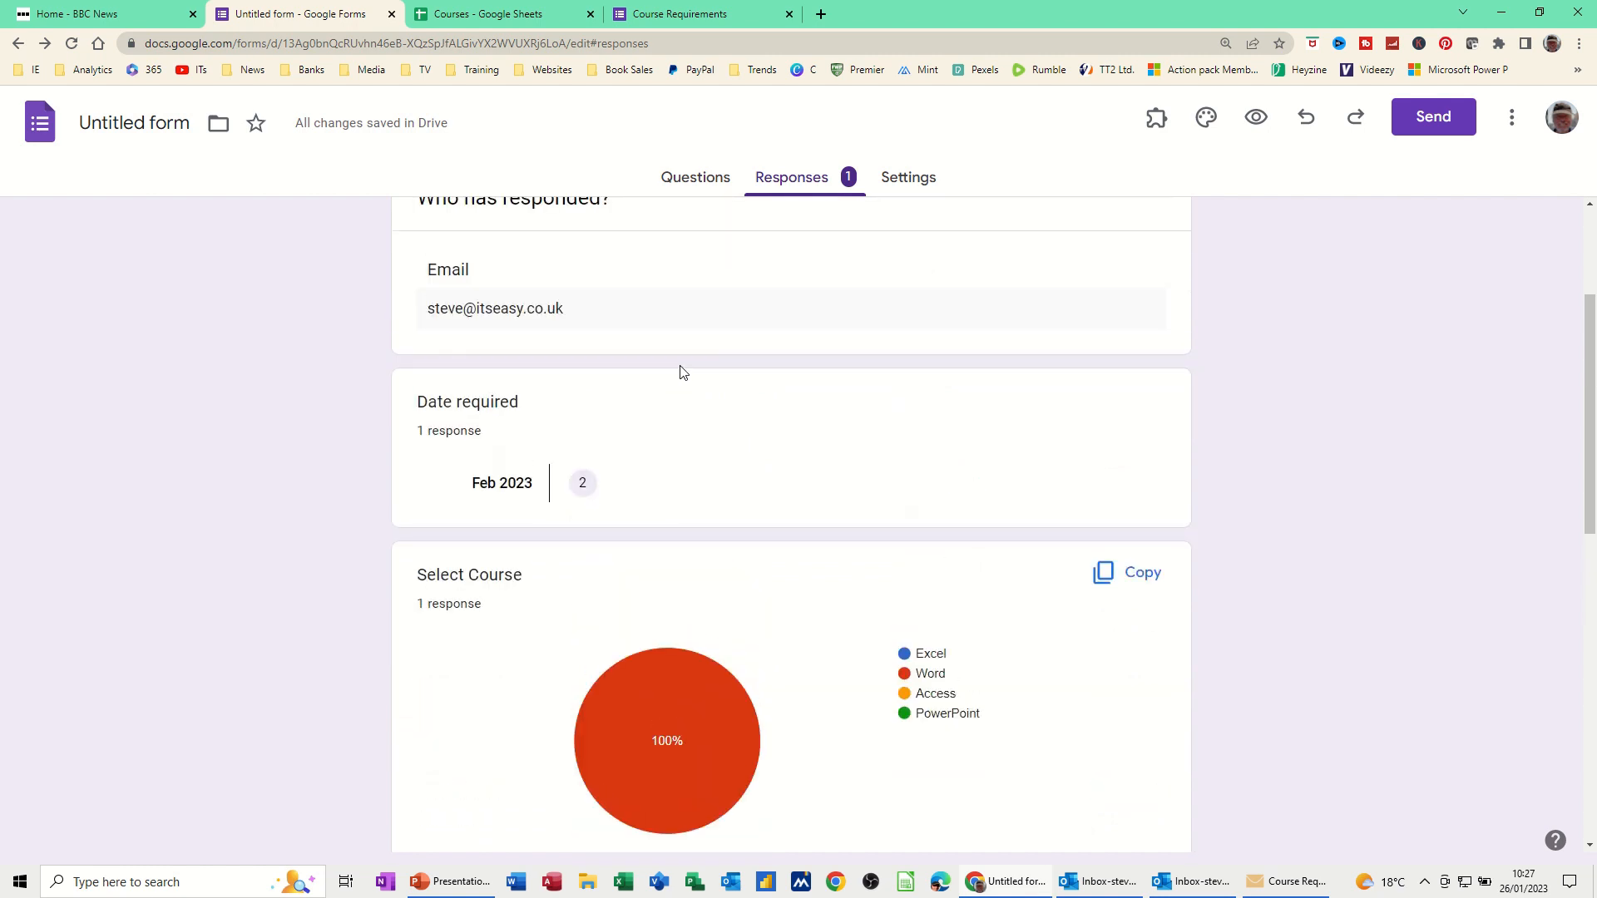
scroll(681, 371, up, 3)
click(696, 185)
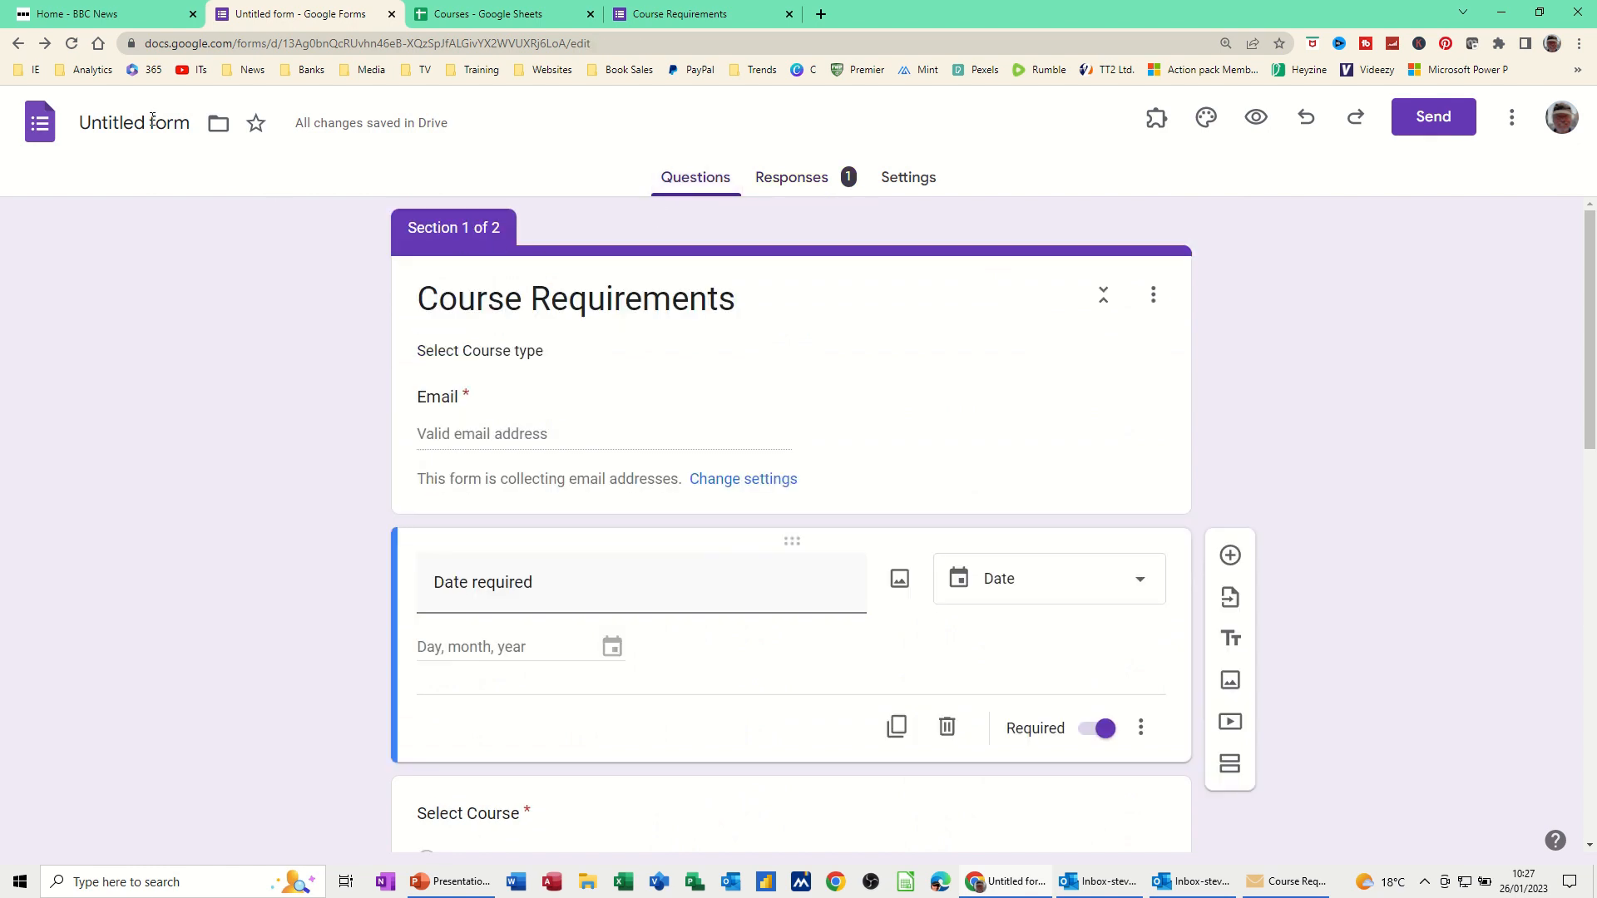
Title the form 'Course Requirements' and view its one-response summary
click(192, 121)
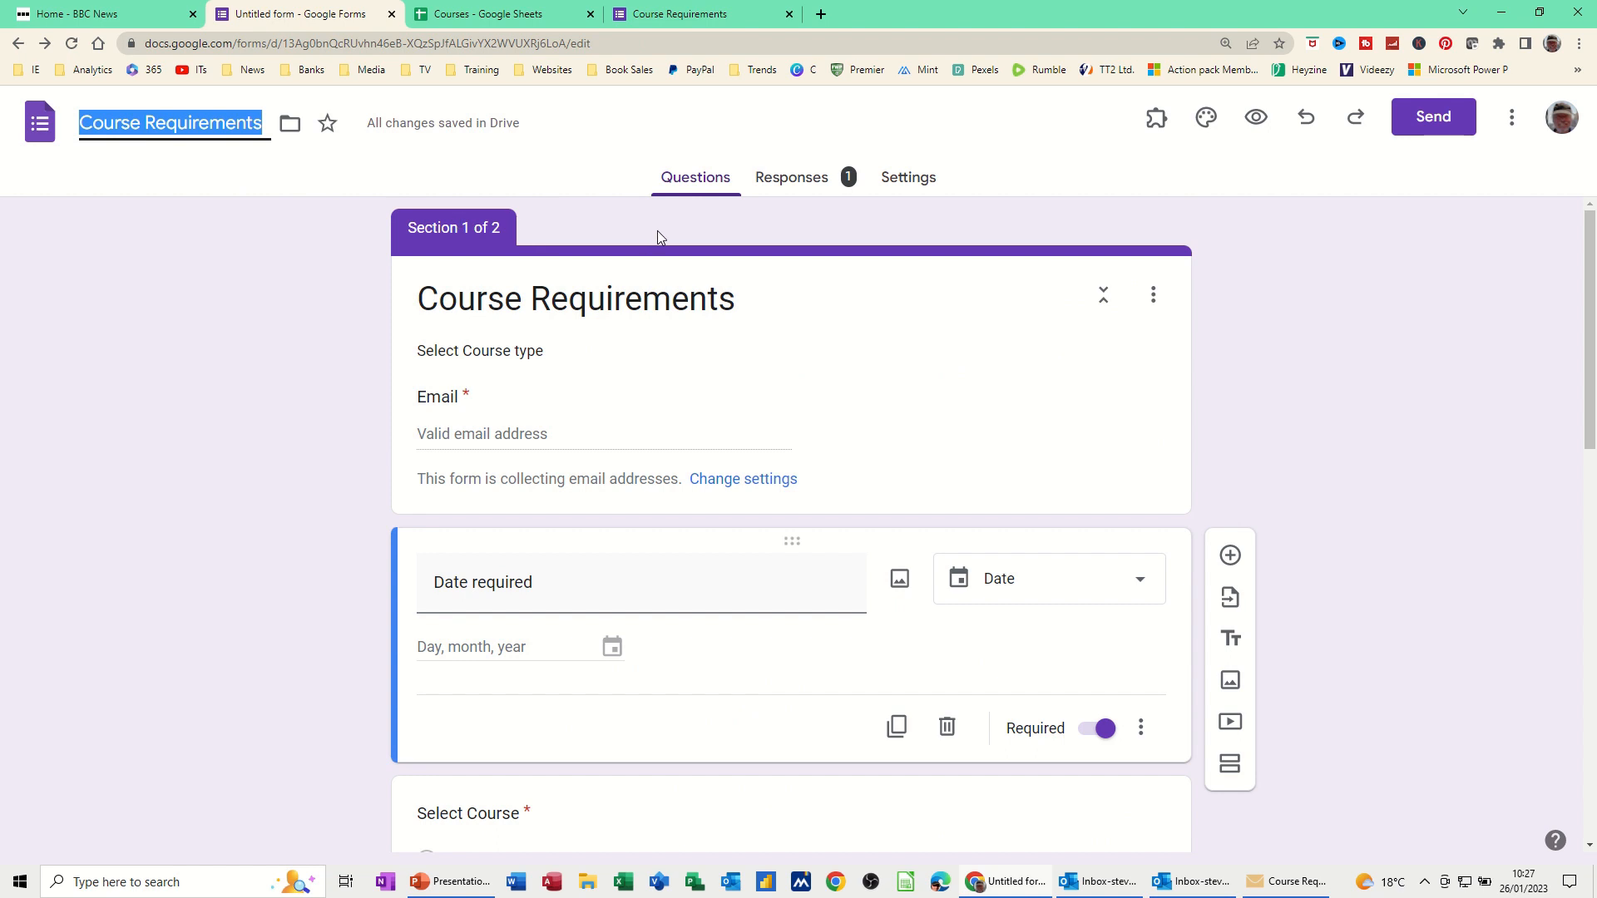
click(662, 279)
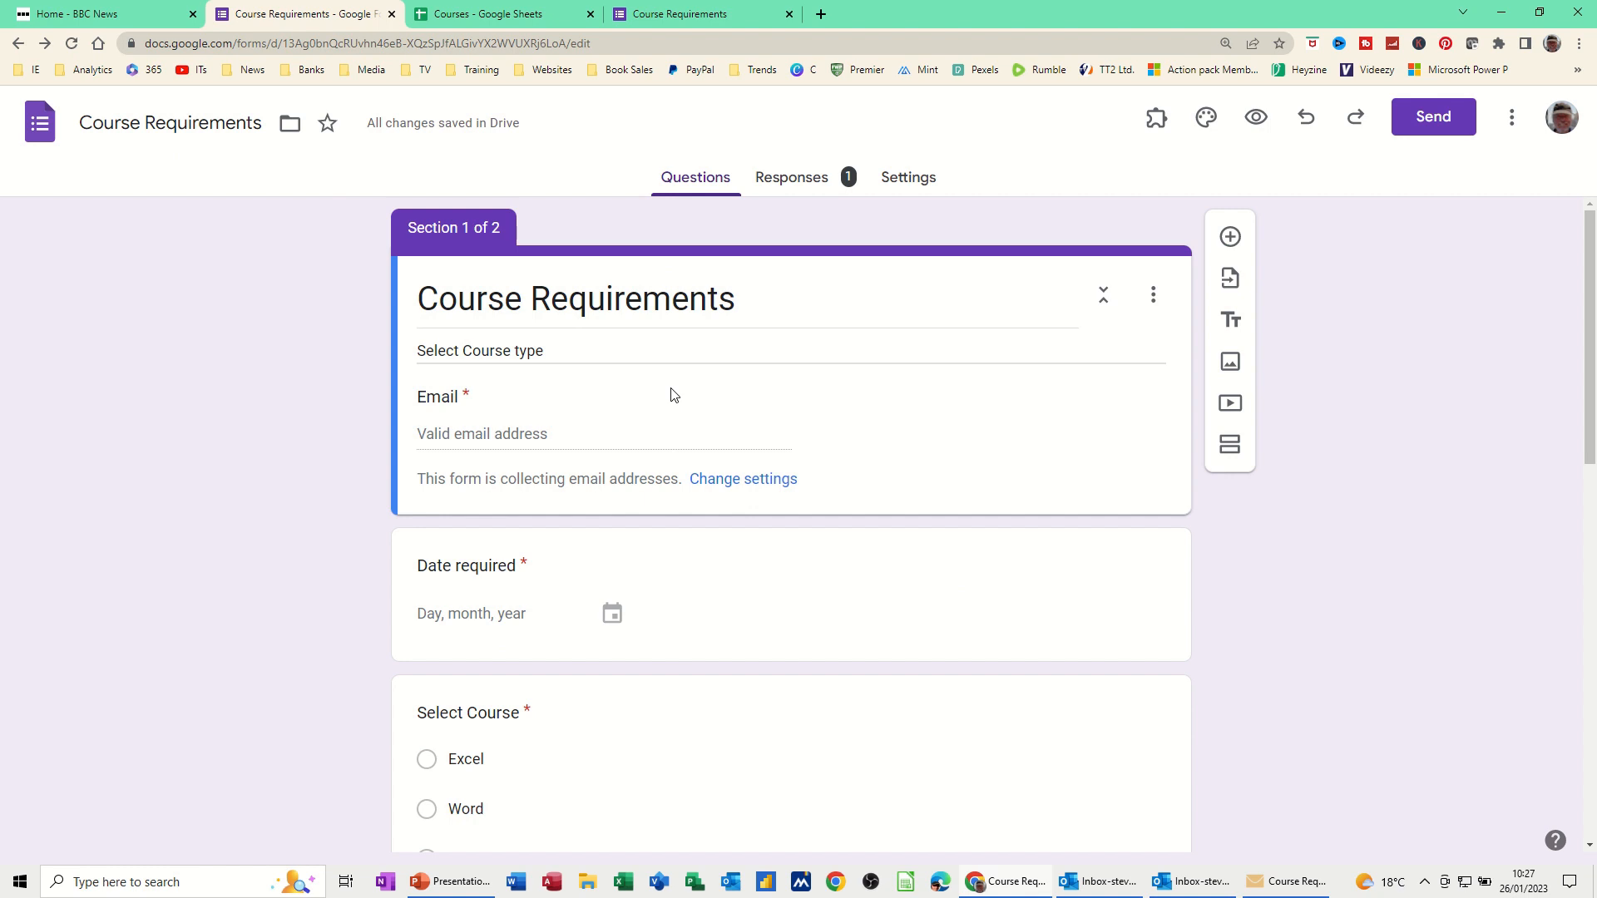
click(805, 184)
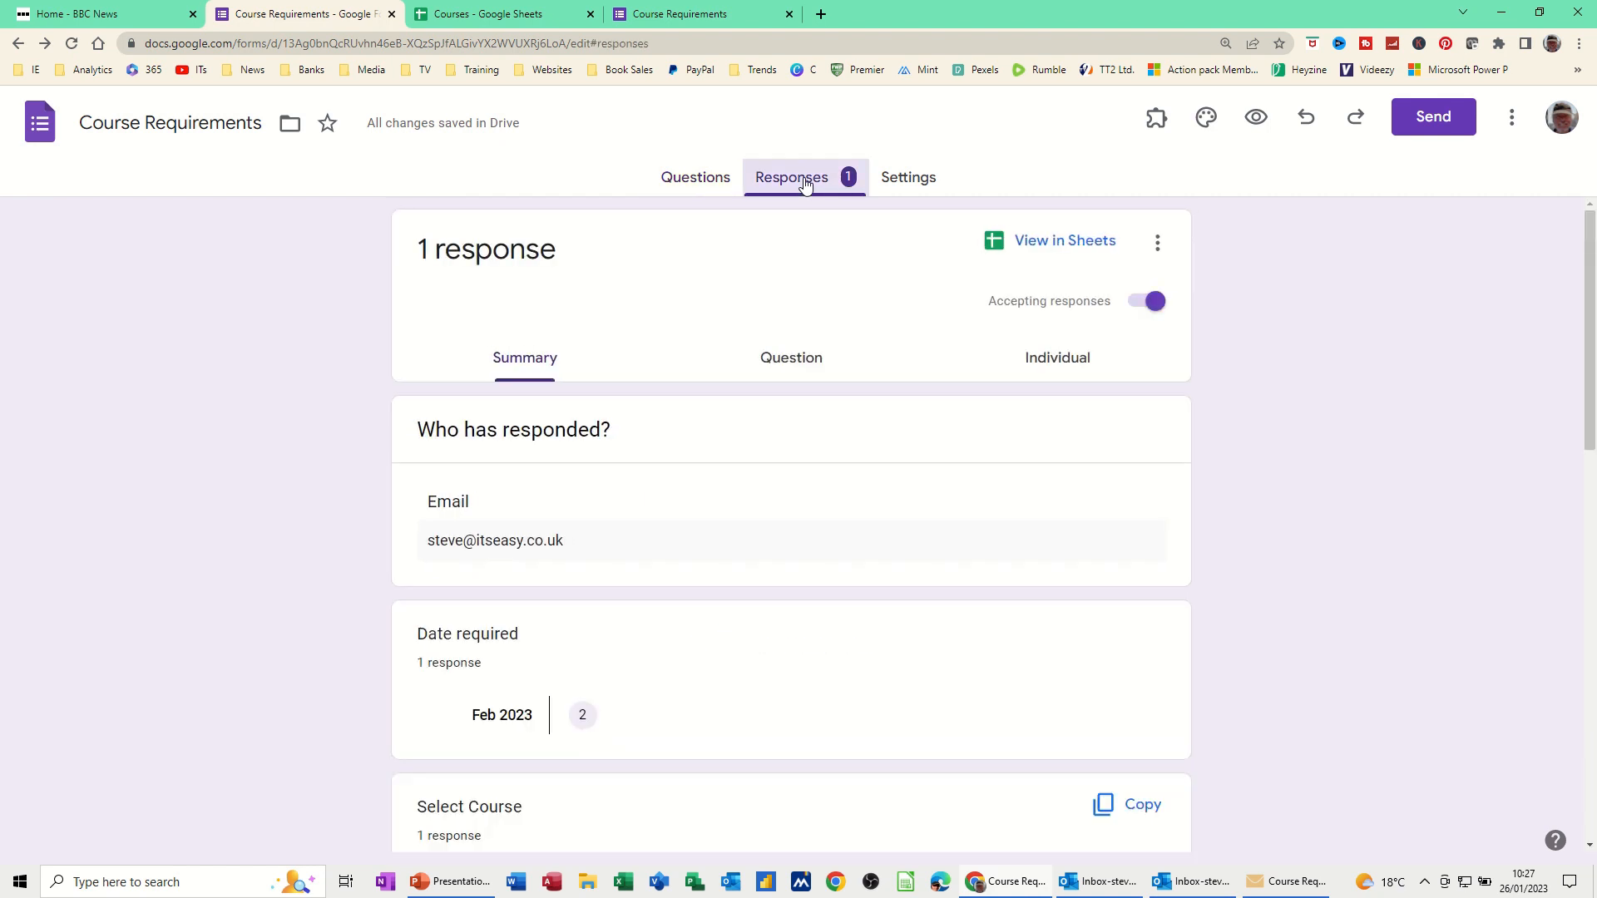